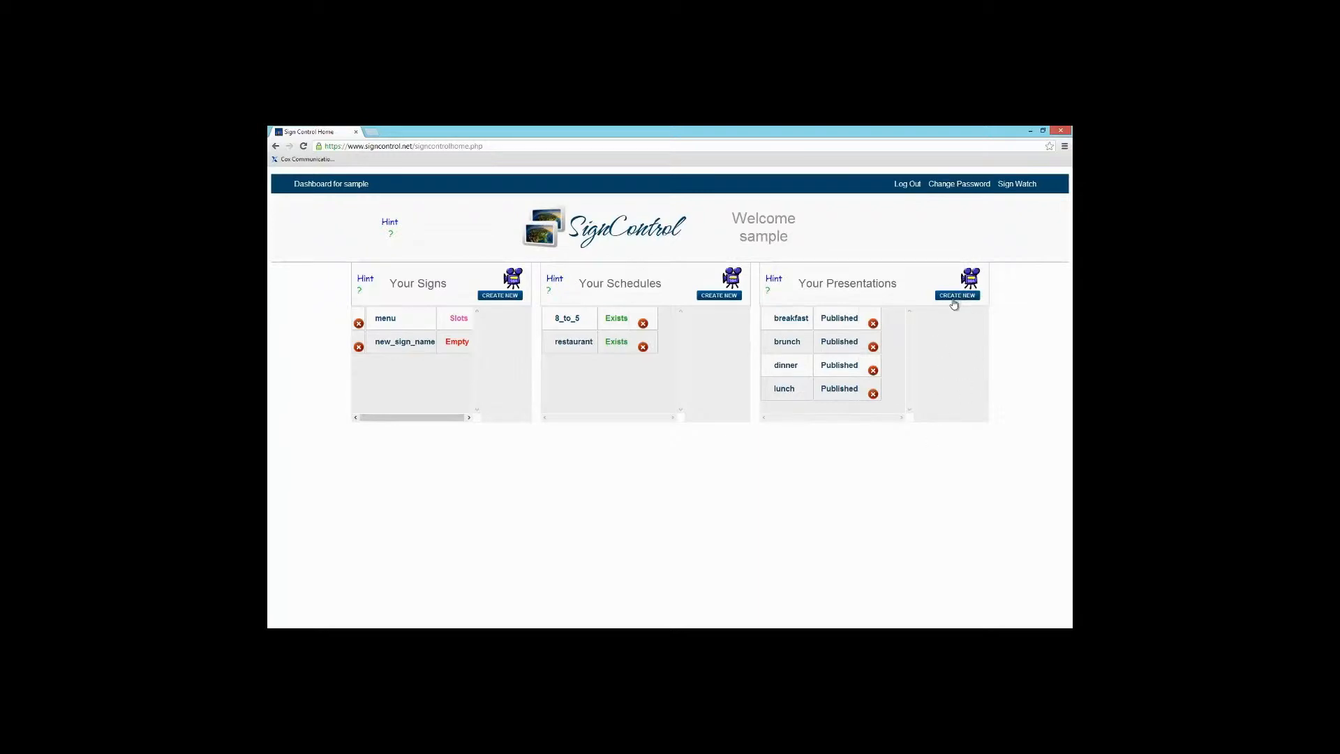
Create a presentation named "new presentati" and open it for editing
click(953, 296)
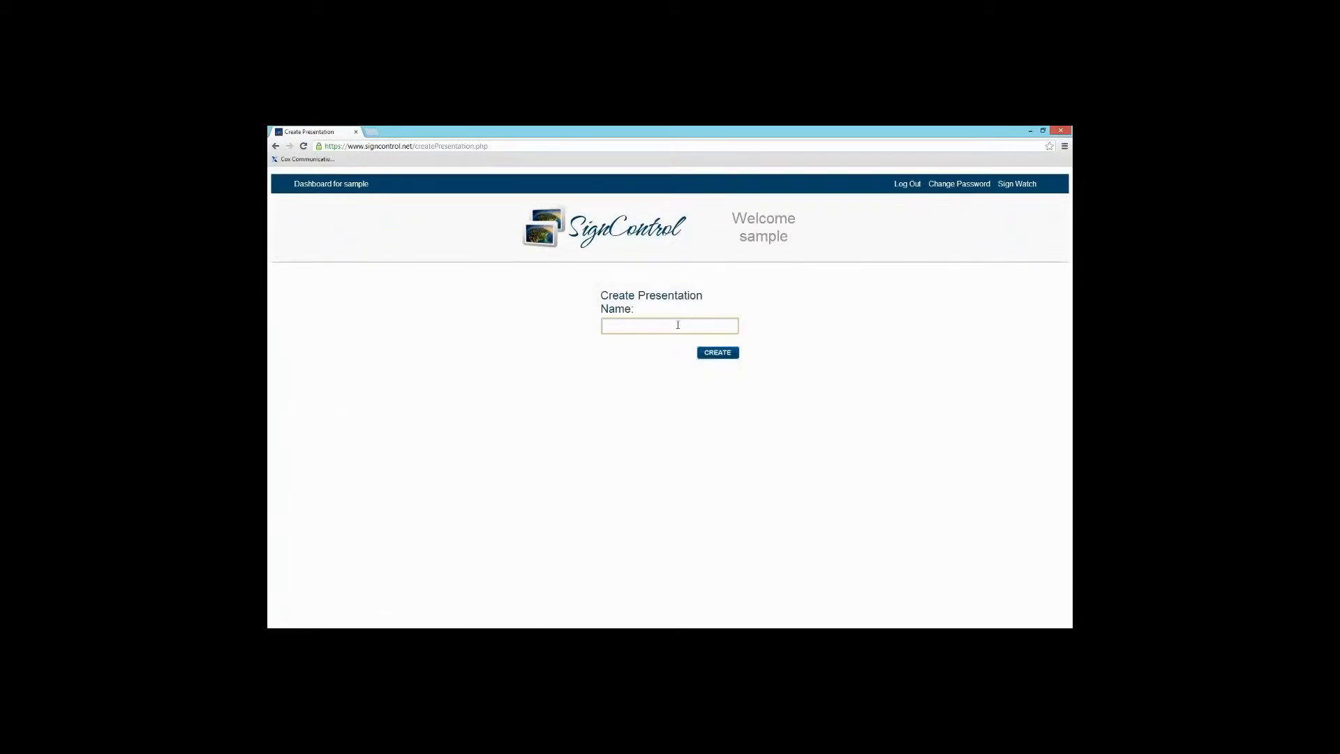
text(new presentati)
key(Return)
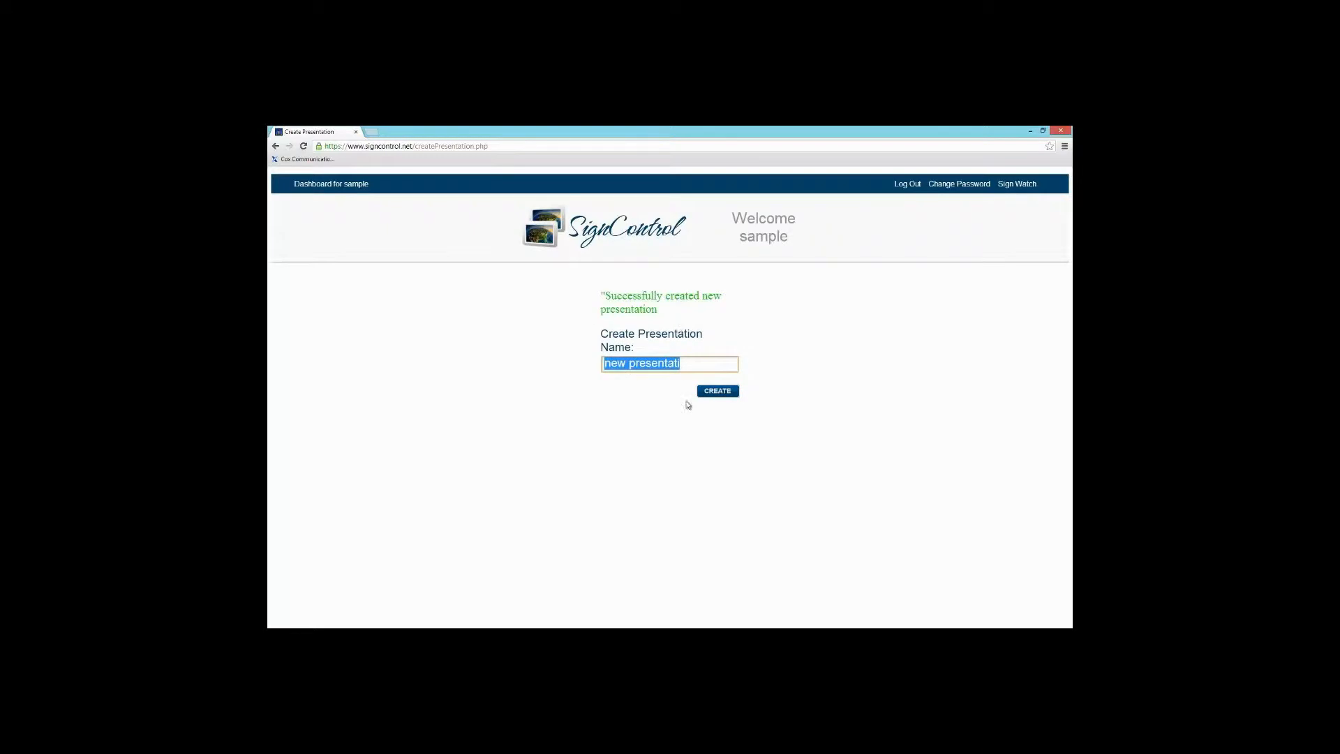
click(692, 394)
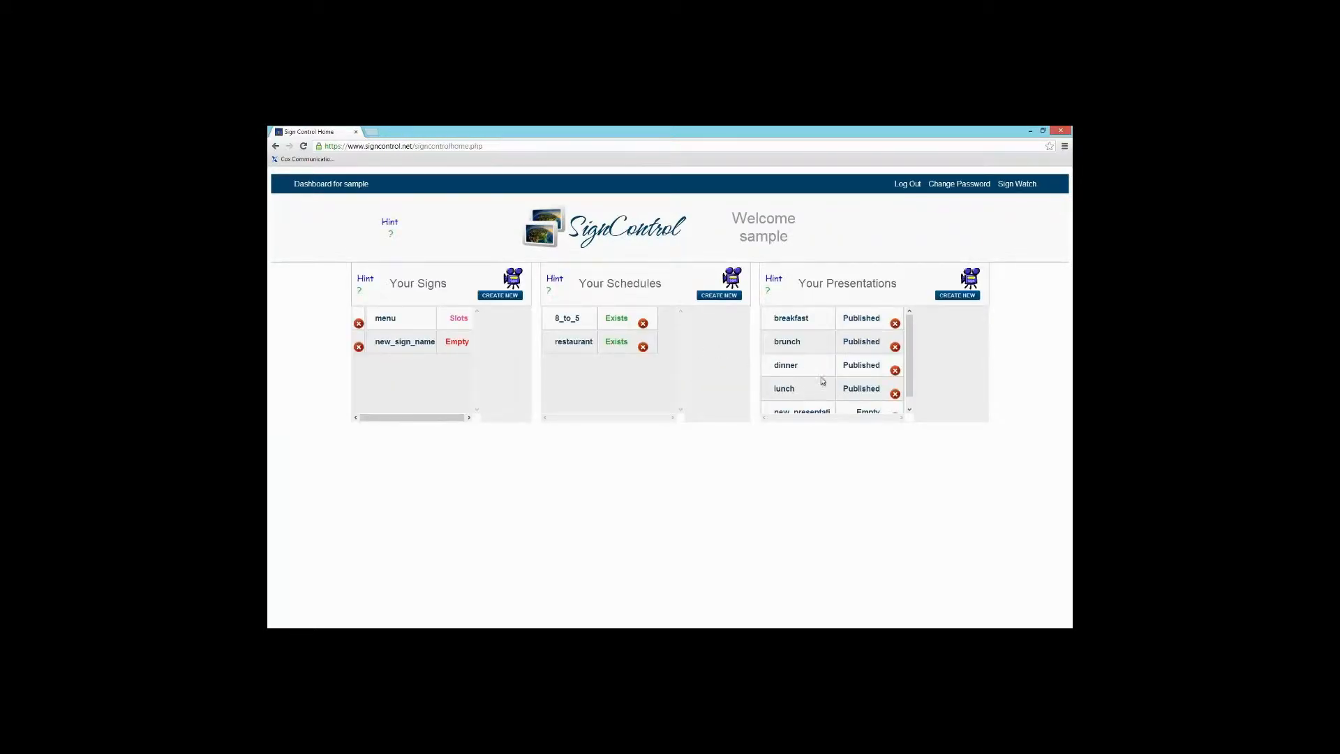
scroll(825, 373, down, 1)
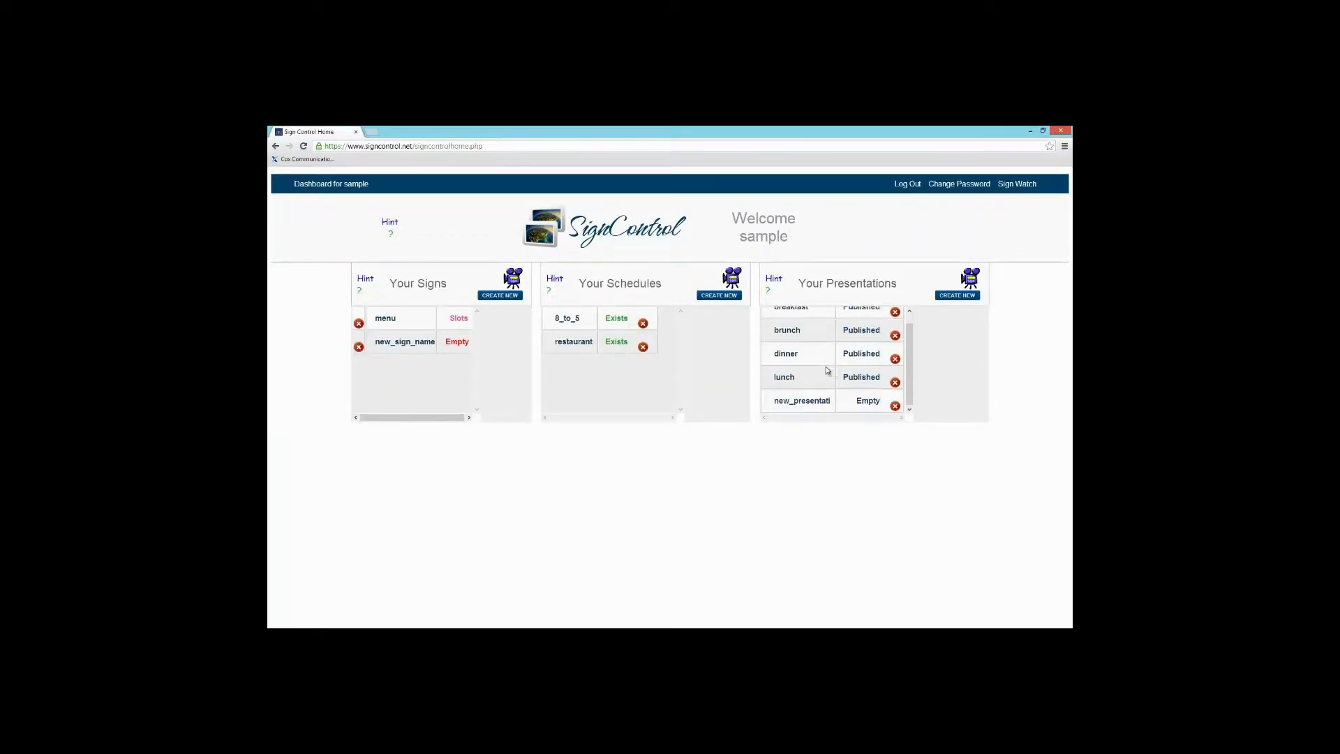
click(799, 404)
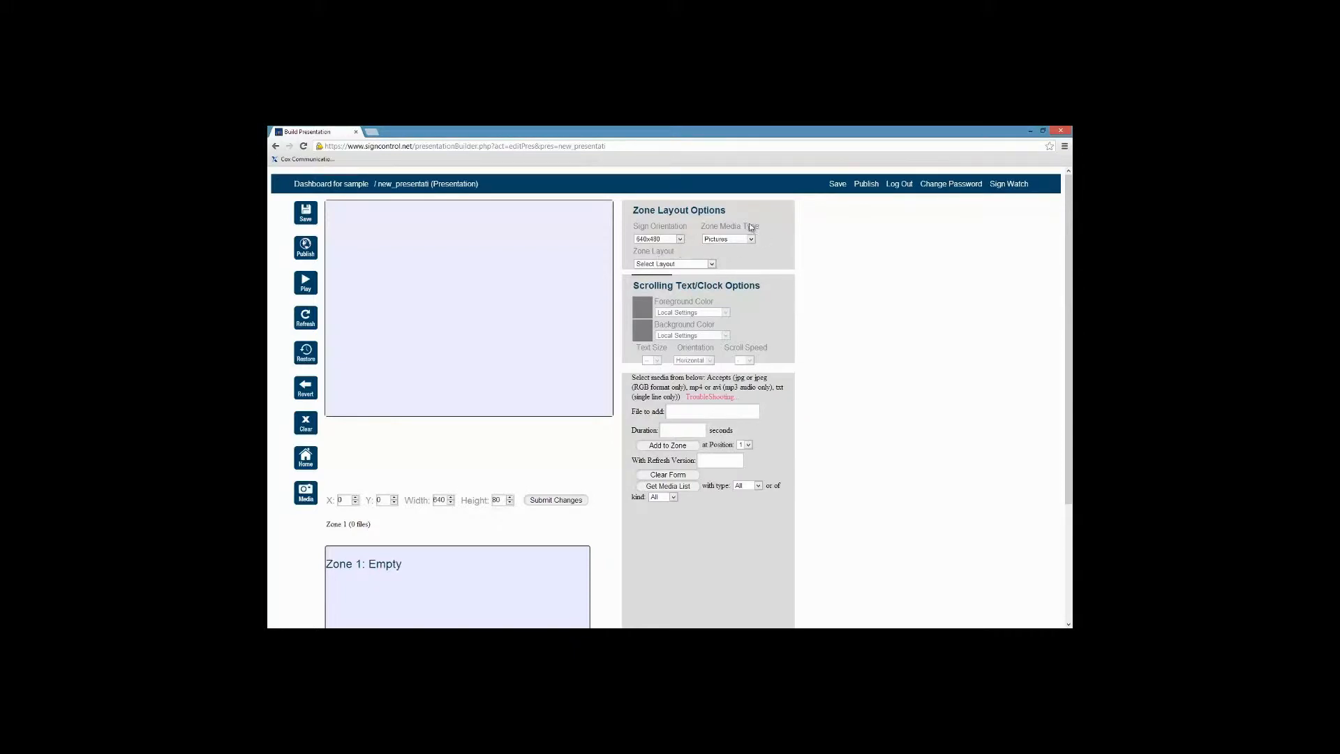
Save the new presentation and set its sign orientation to landscape 1920x1080
click(837, 184)
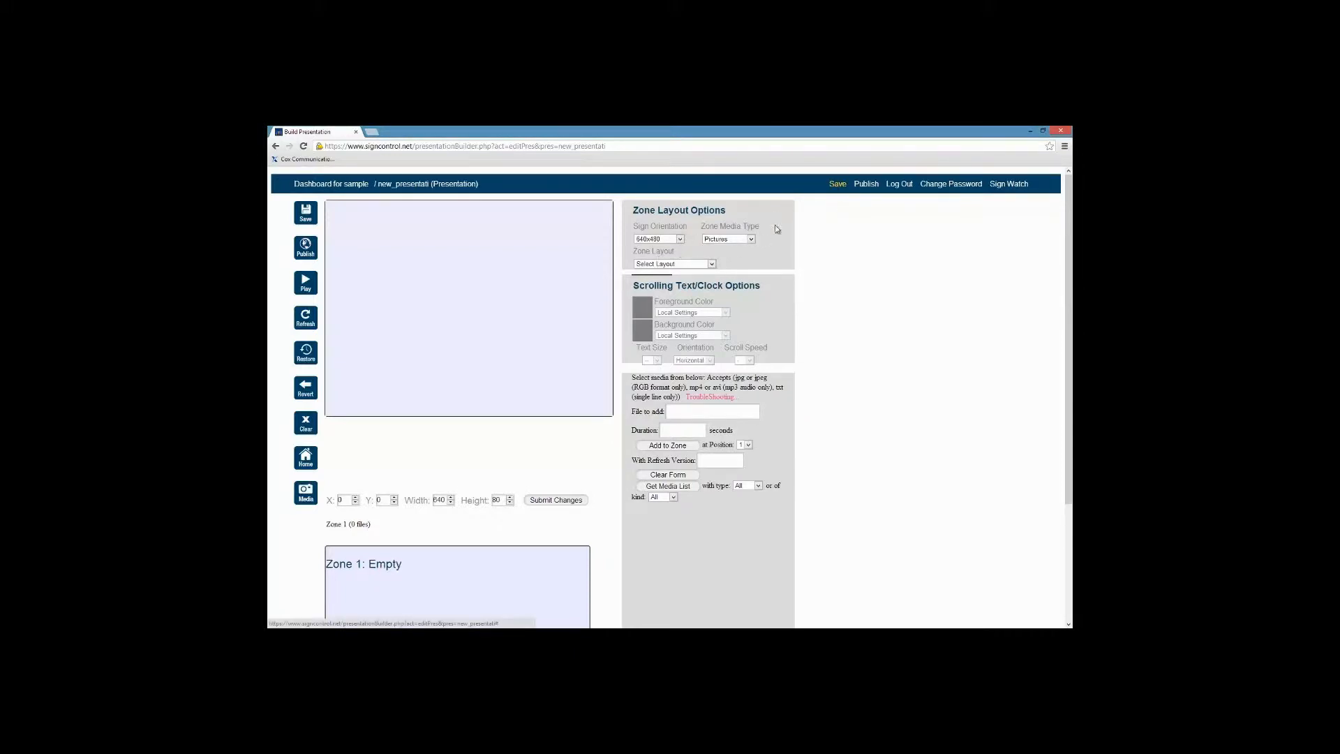
click(680, 240)
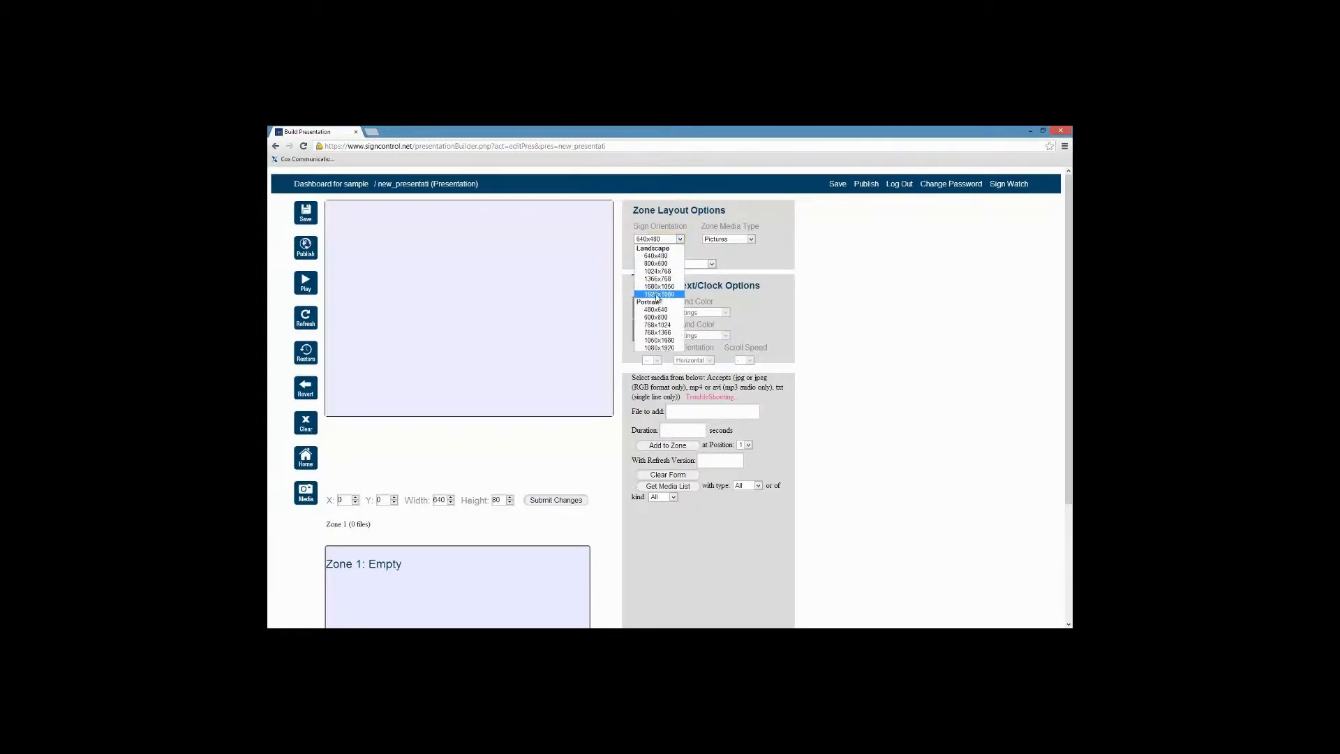
click(654, 295)
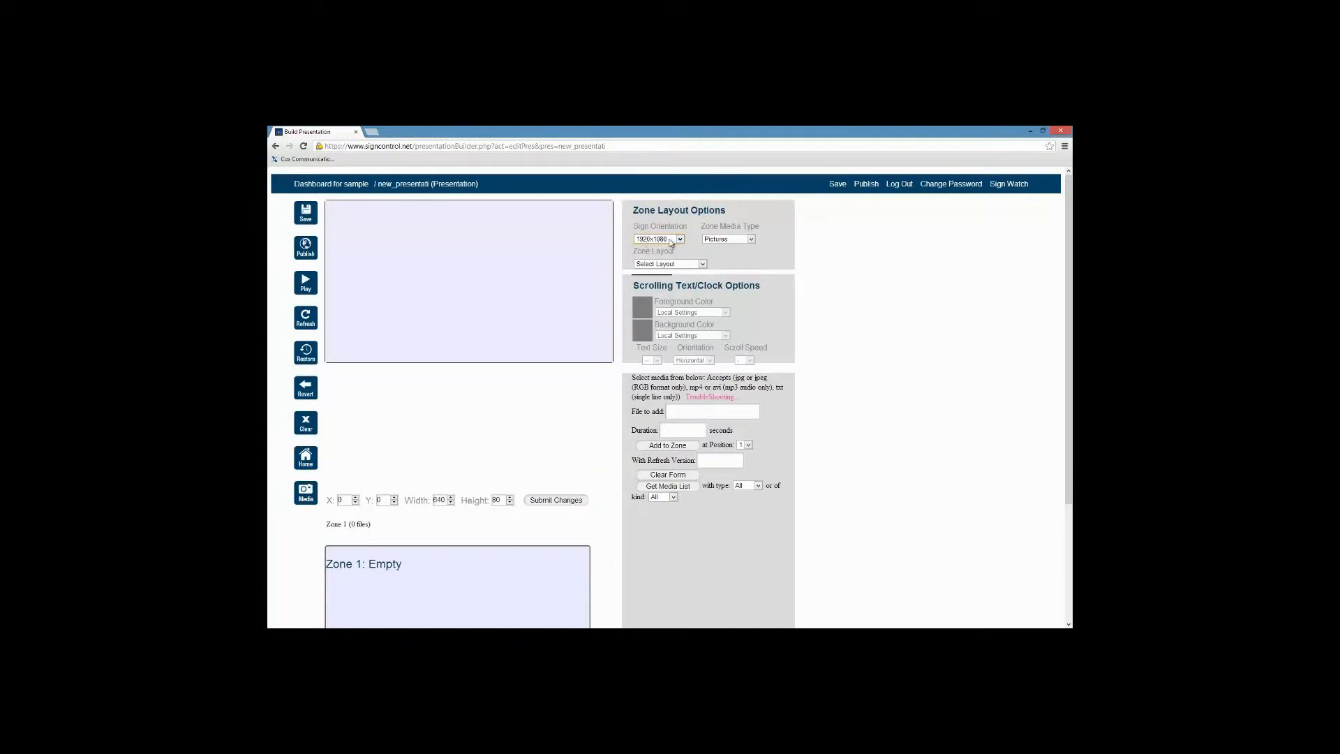
Try the portrait 1080x1920 sign orientation twice, returning to landscape 1920x1080 each time
click(680, 239)
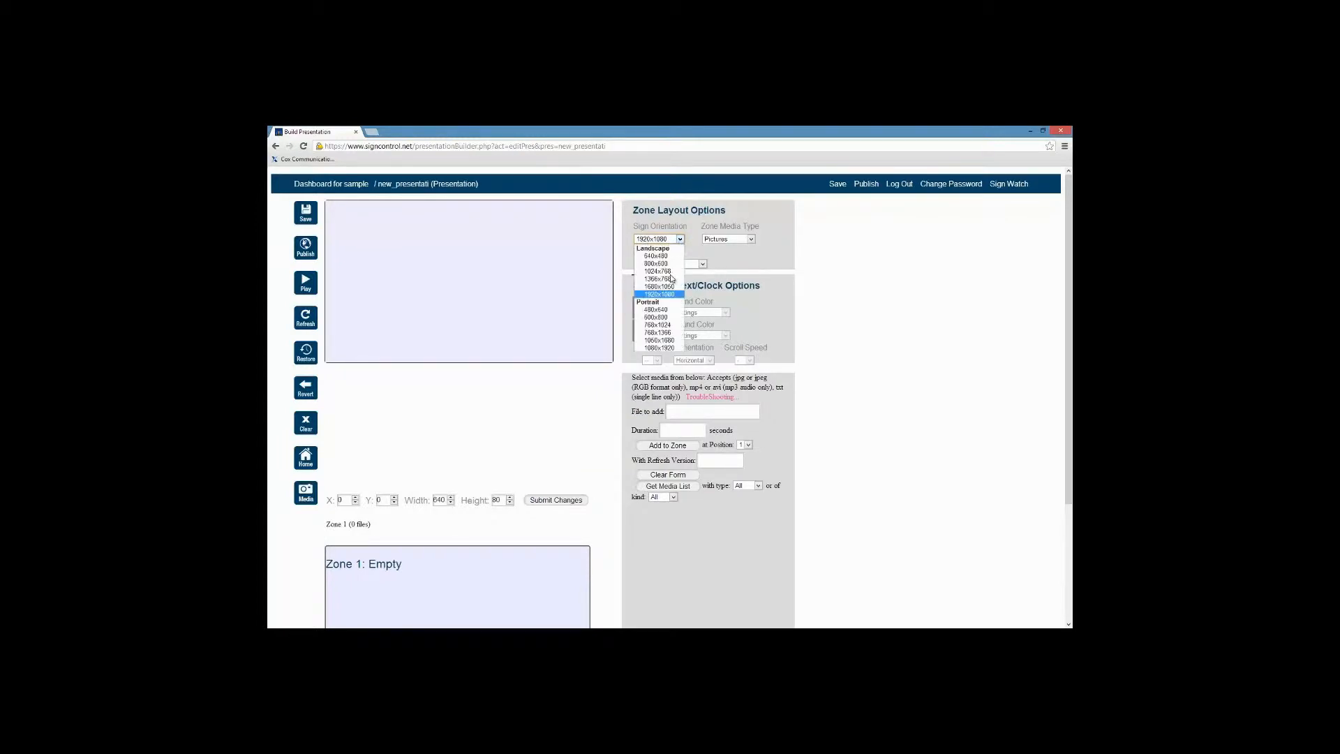
click(657, 347)
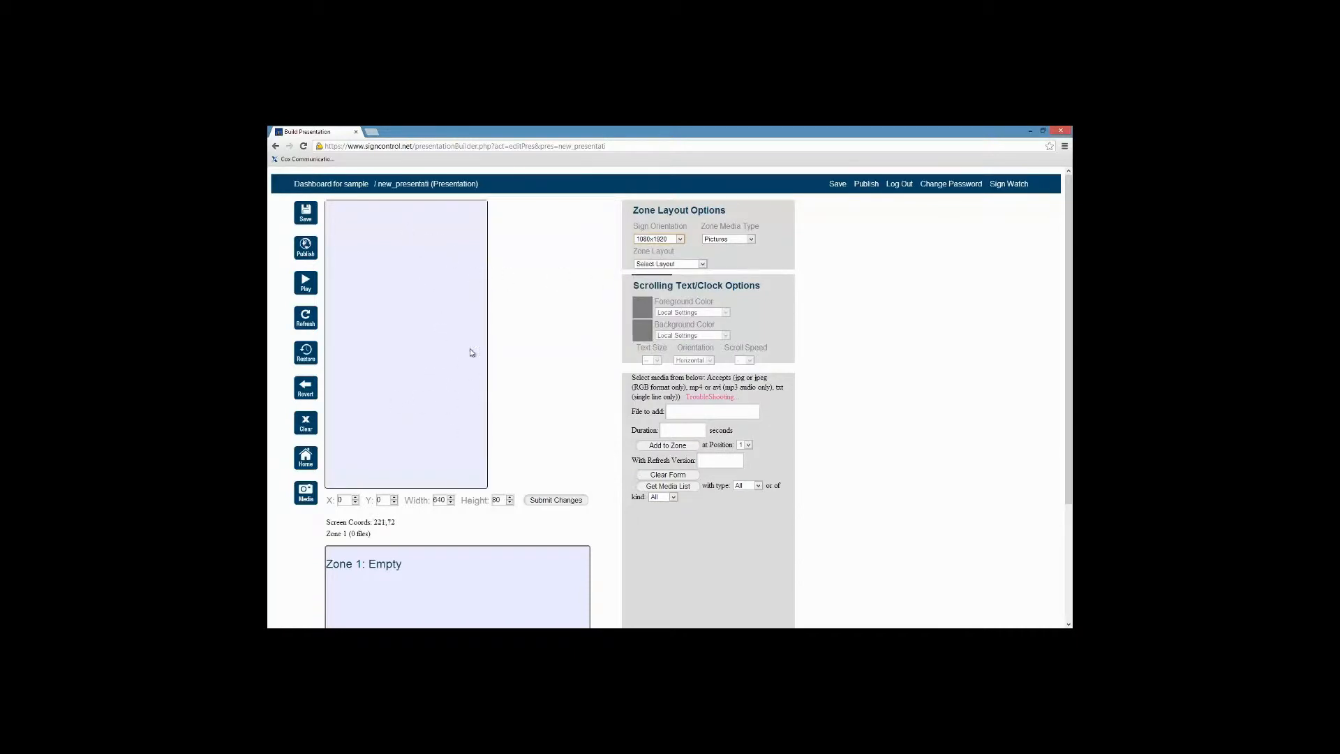
click(681, 239)
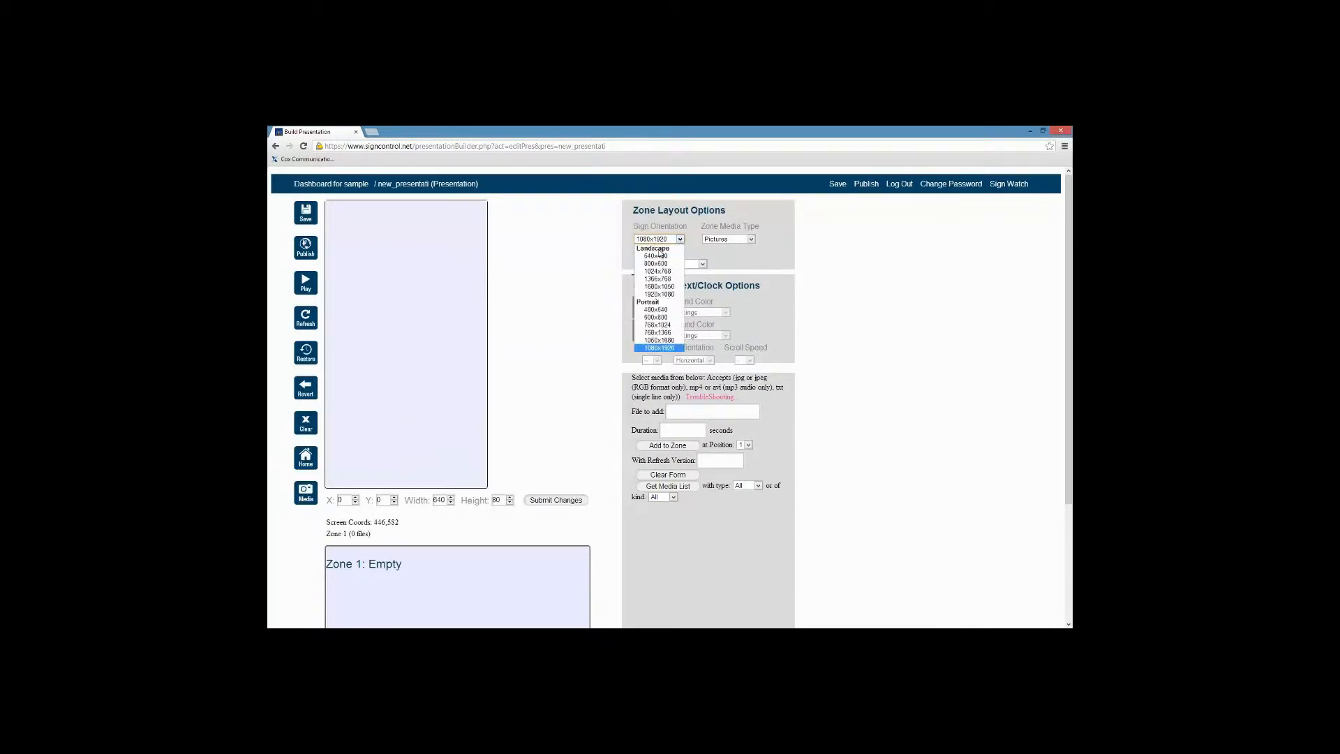
click(656, 293)
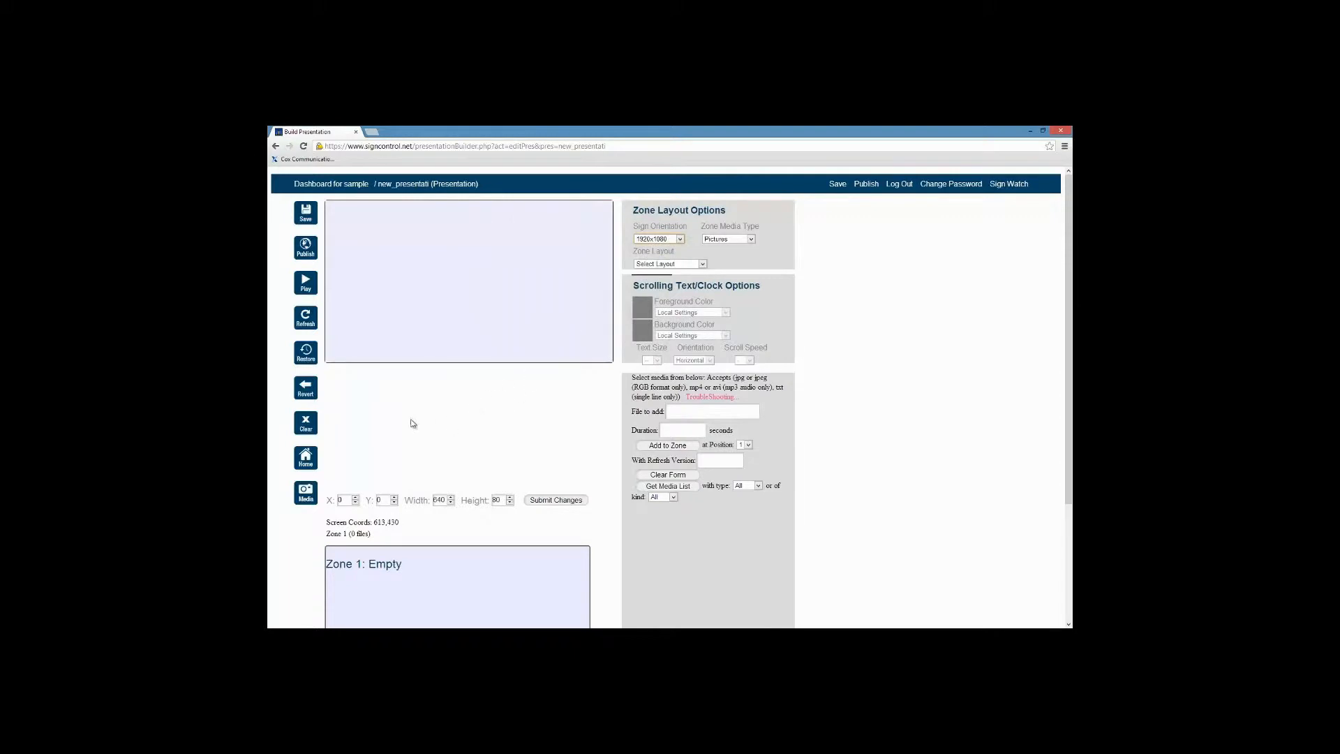
click(680, 239)
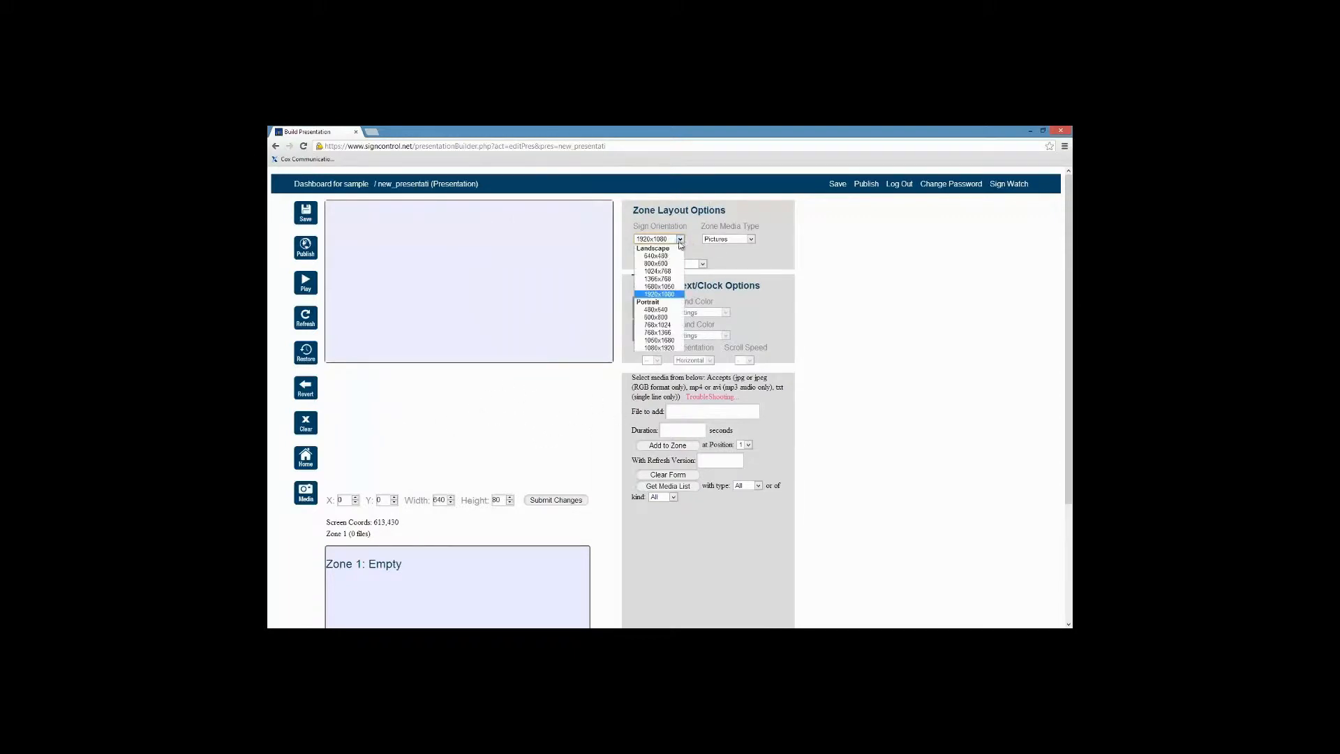
click(658, 347)
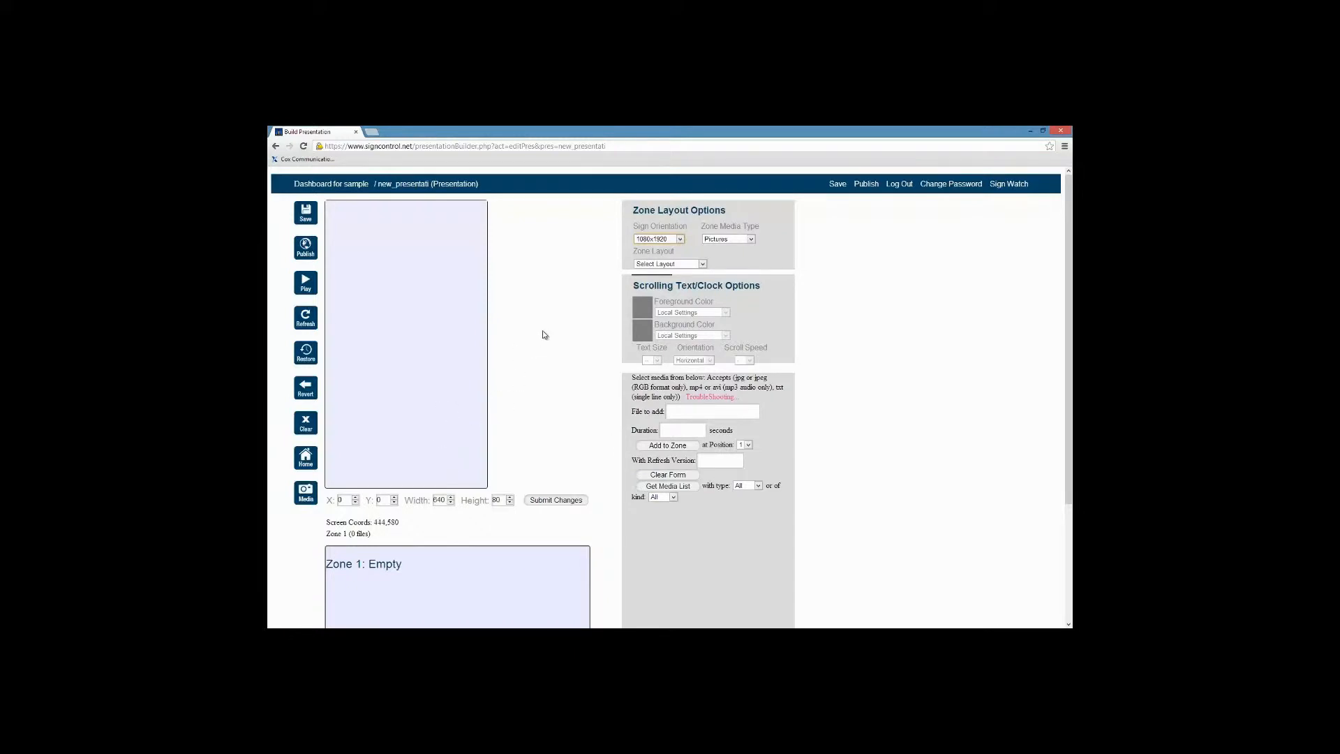
click(676, 239)
click(663, 294)
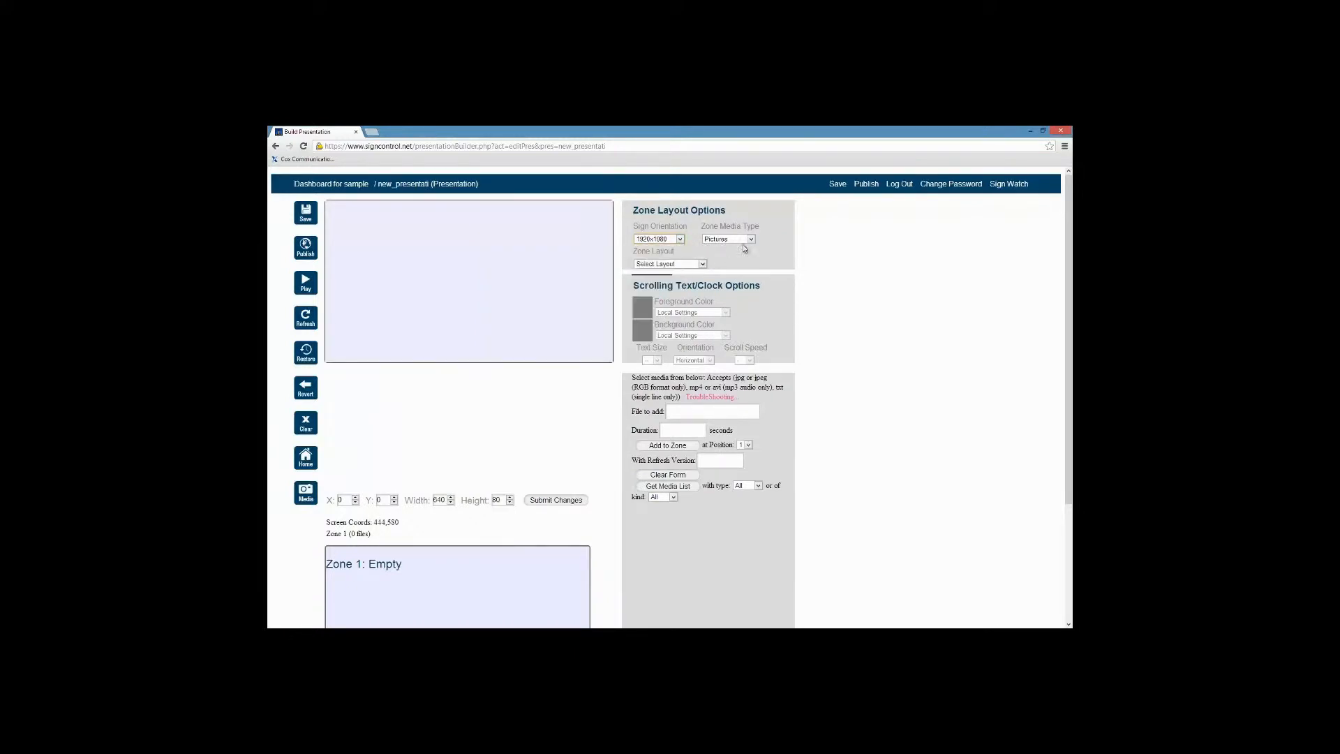
Review the zone media types without changing the selection and apply the 3 Zones with Footer layout
click(750, 239)
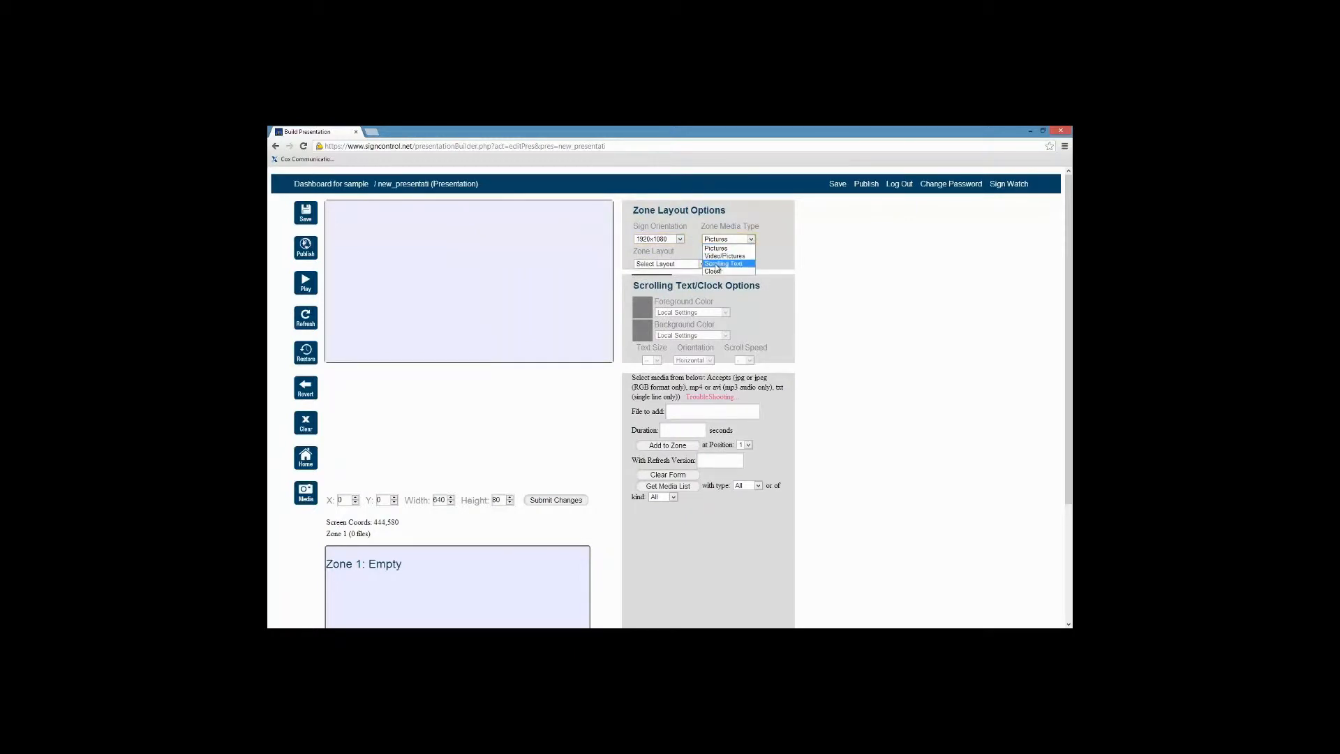
click(773, 240)
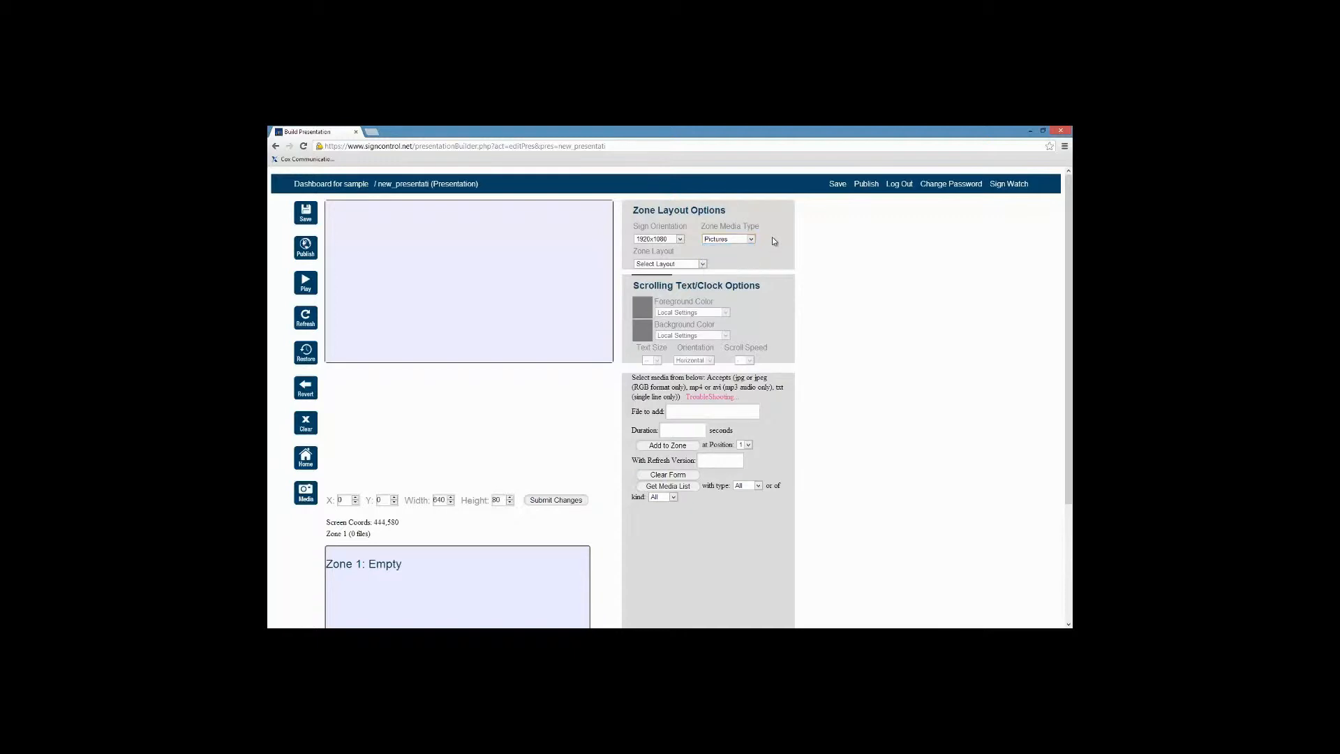
click(703, 265)
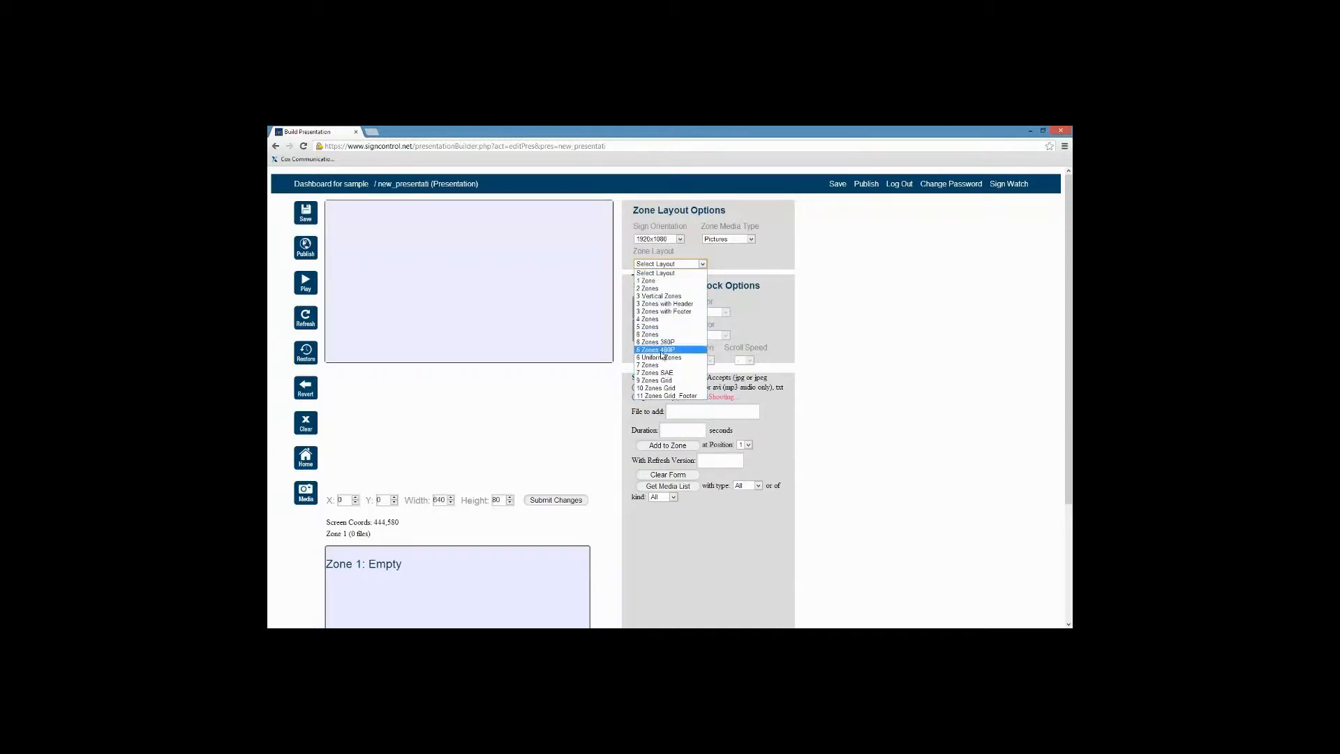
click(656, 311)
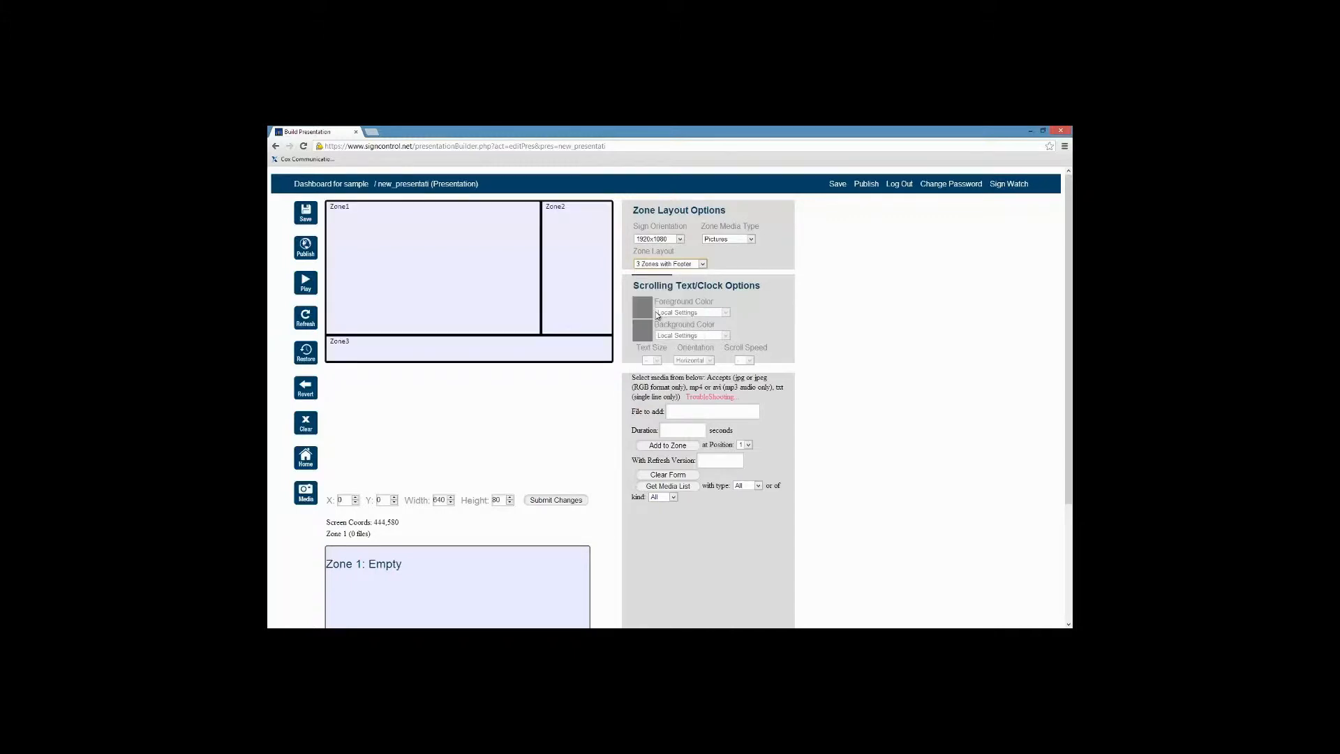
Select Zone1, Zone2 and Zone3 in turn to examine how the layout divides the sign
click(448, 245)
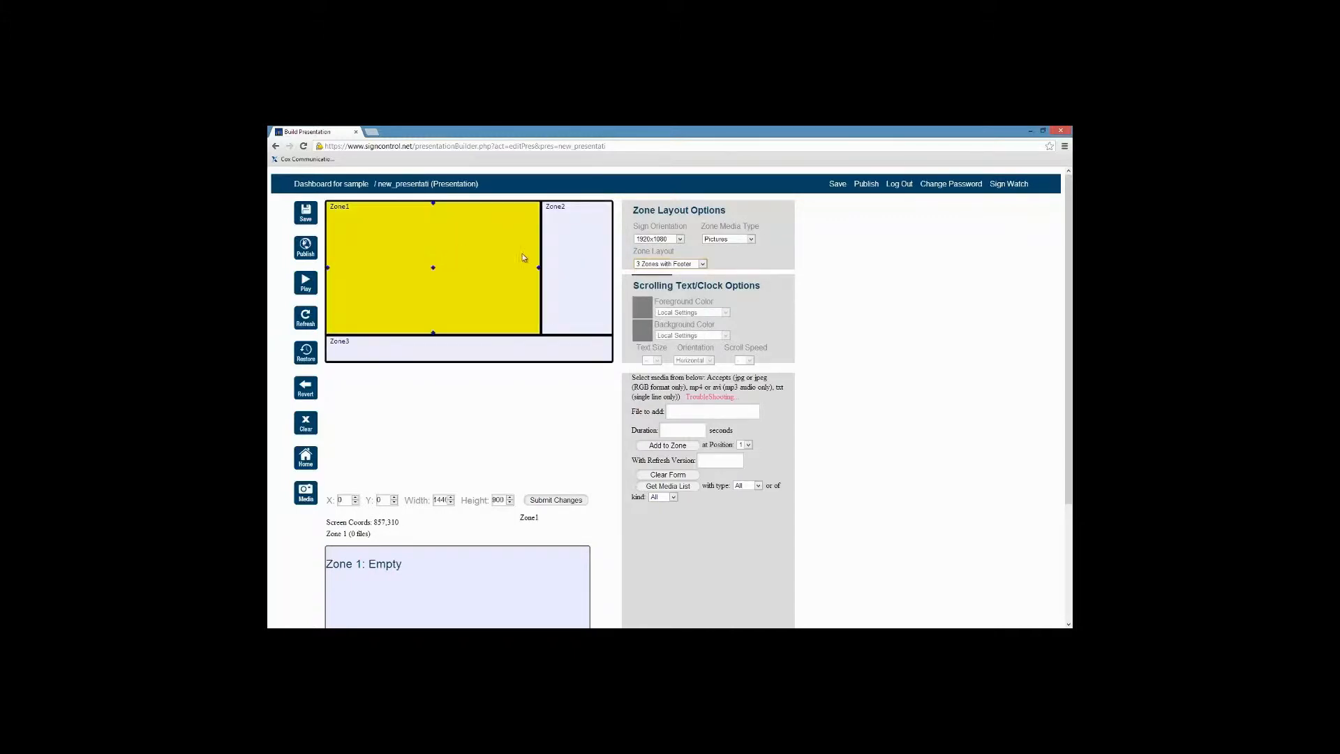
click(588, 256)
click(502, 350)
click(475, 274)
click(568, 247)
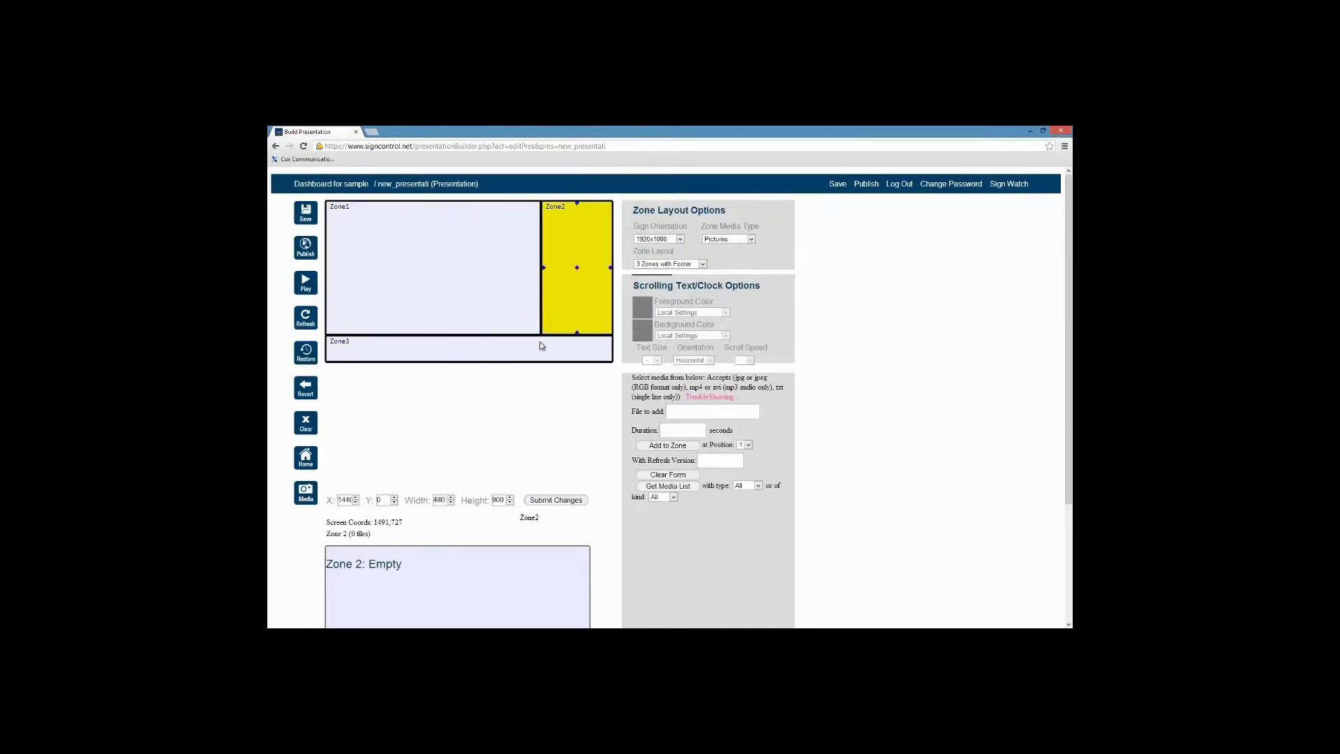
click(539, 341)
click(476, 270)
click(584, 247)
click(447, 293)
click(453, 354)
click(571, 259)
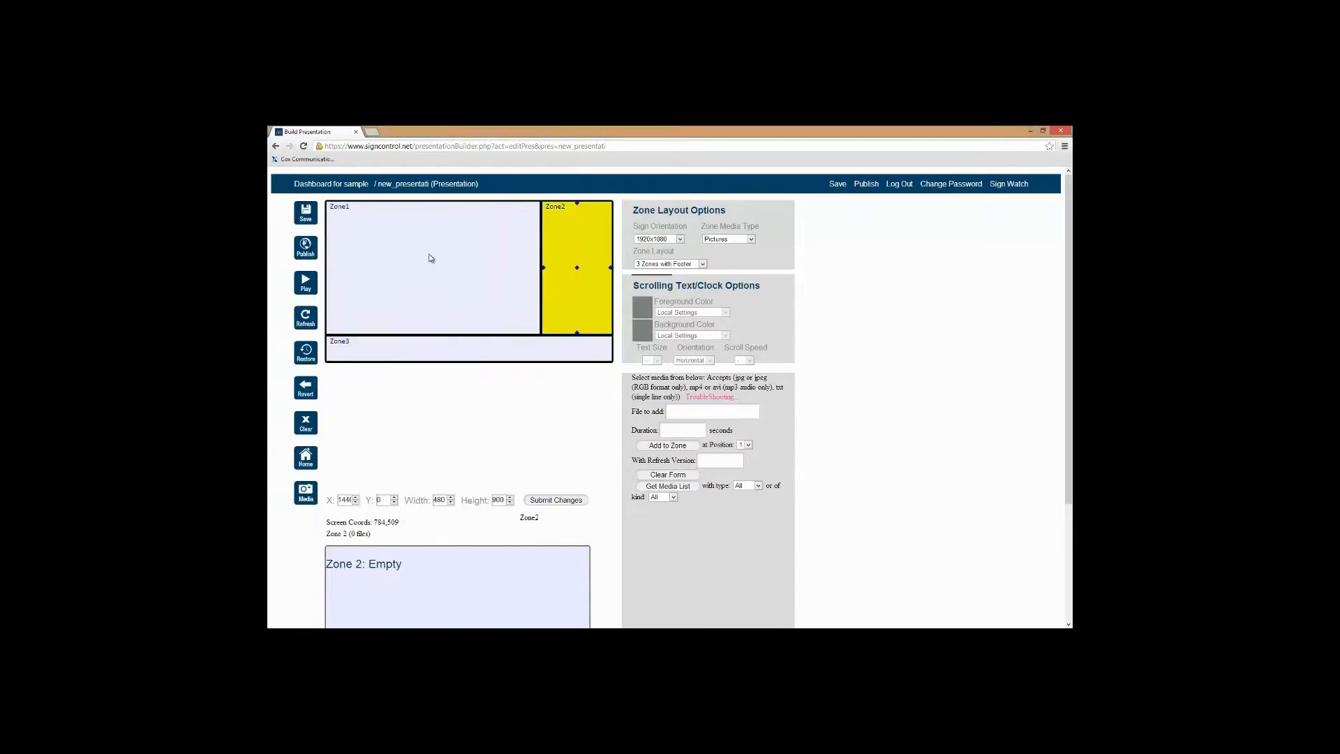
Shrink Zone1 to about 1280 wide and 770 high, keeping its upper-left corner in place
click(430, 257)
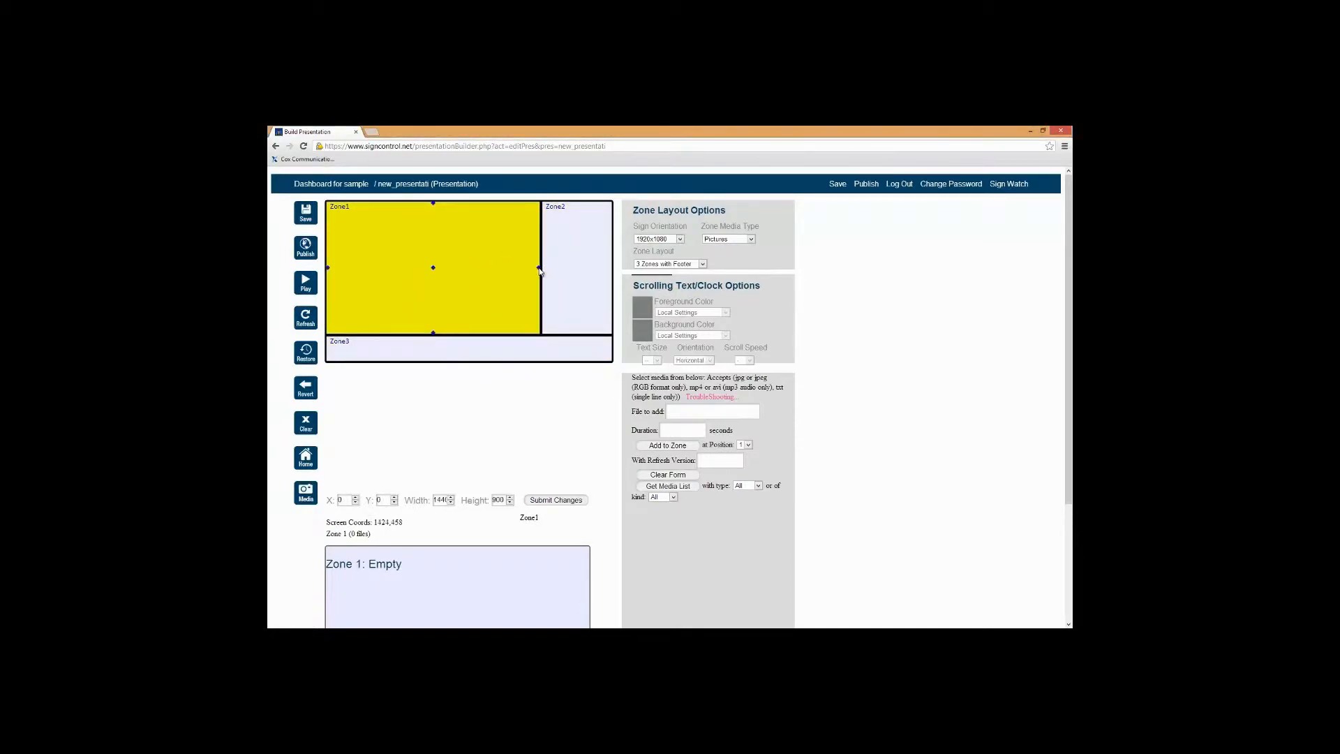
drag(433, 333, 433, 314)
drag(538, 259, 488, 272)
Extend Zone2 toward Zone1 to about 607 wide, starting at X 1313, and shorten it so it ends just above Zone3
click(574, 258)
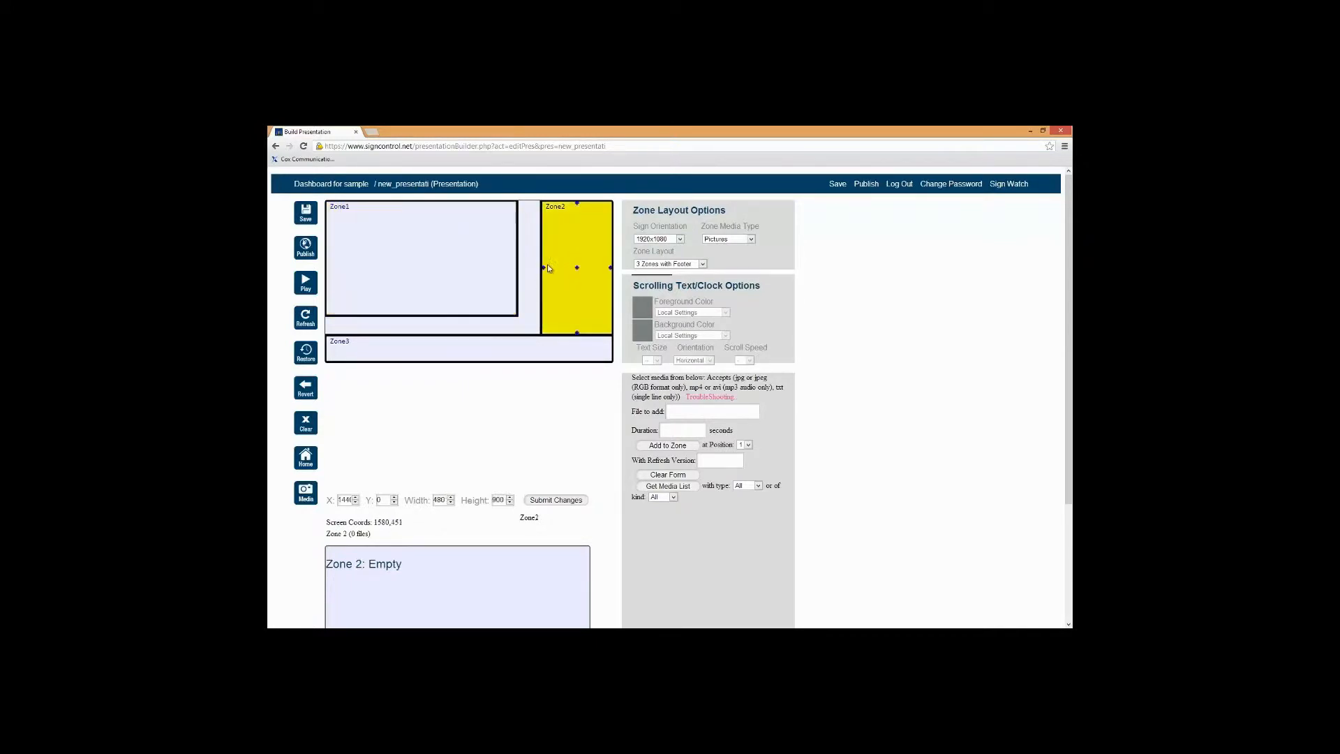
drag(544, 269, 491, 273)
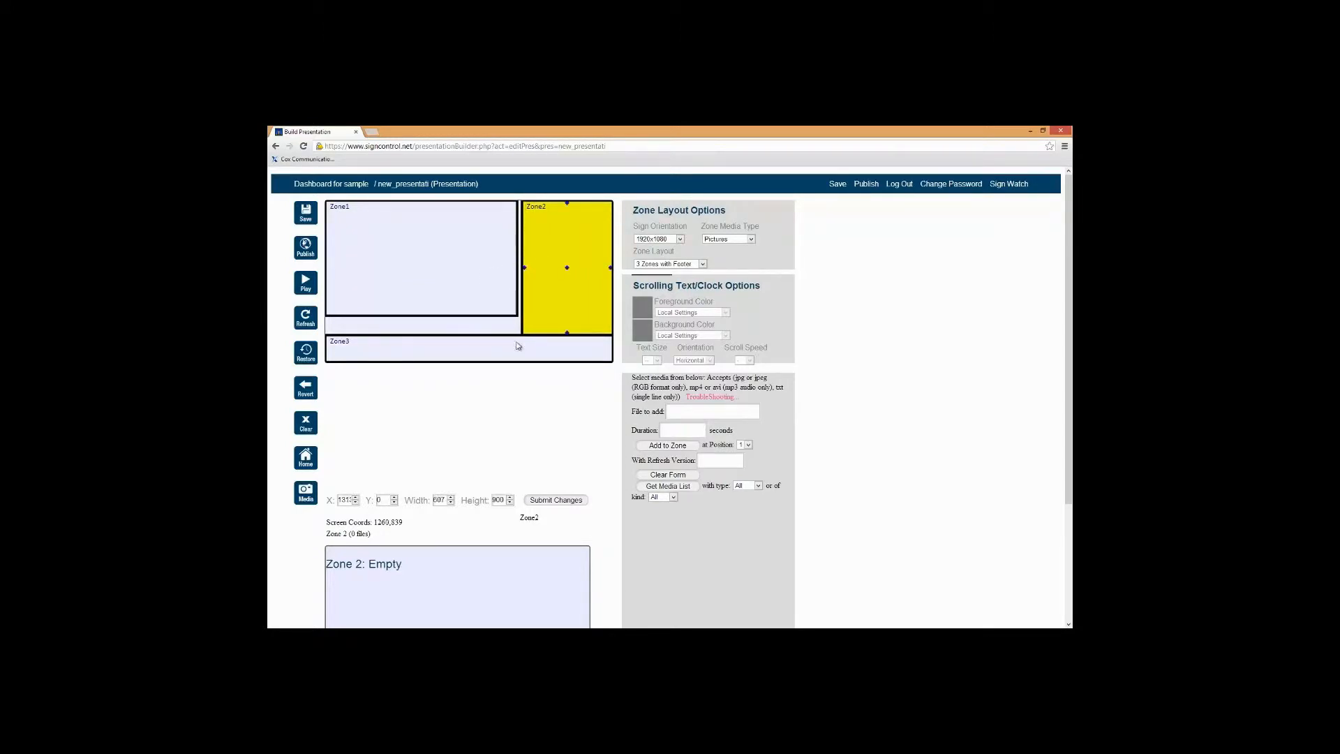
mouse_move(566, 336)
mouse_down()
mouse_move(567, 307)
mouse_move(569, 319)
mouse_up()
Set the media type of Zone1 to Video/Pictures
click(411, 242)
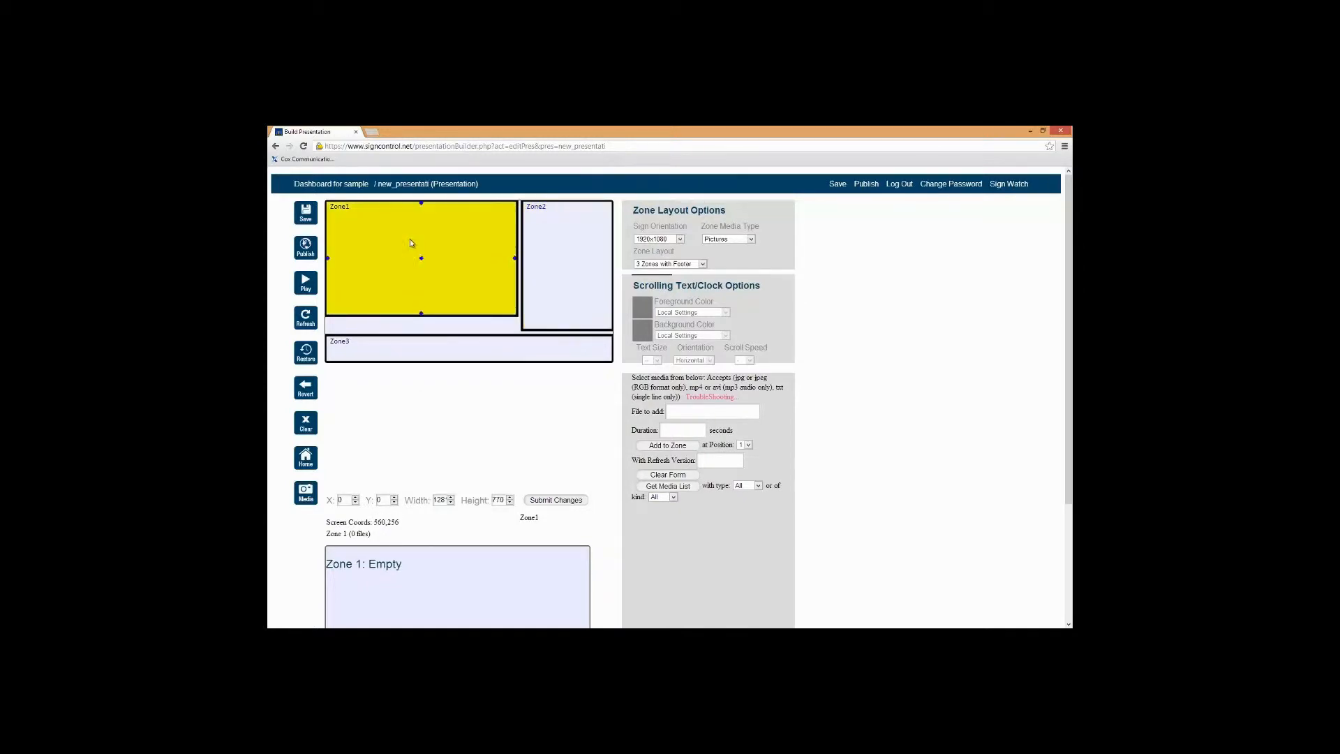
click(752, 239)
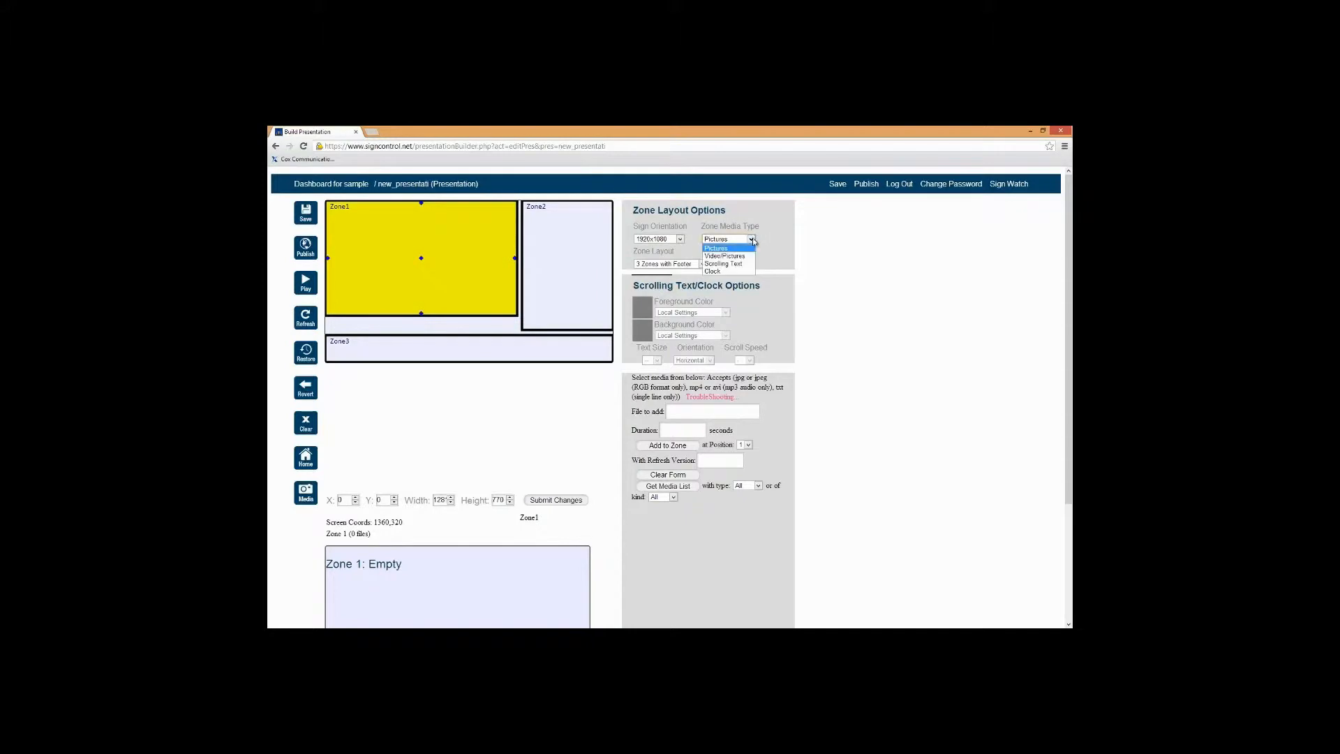
click(726, 256)
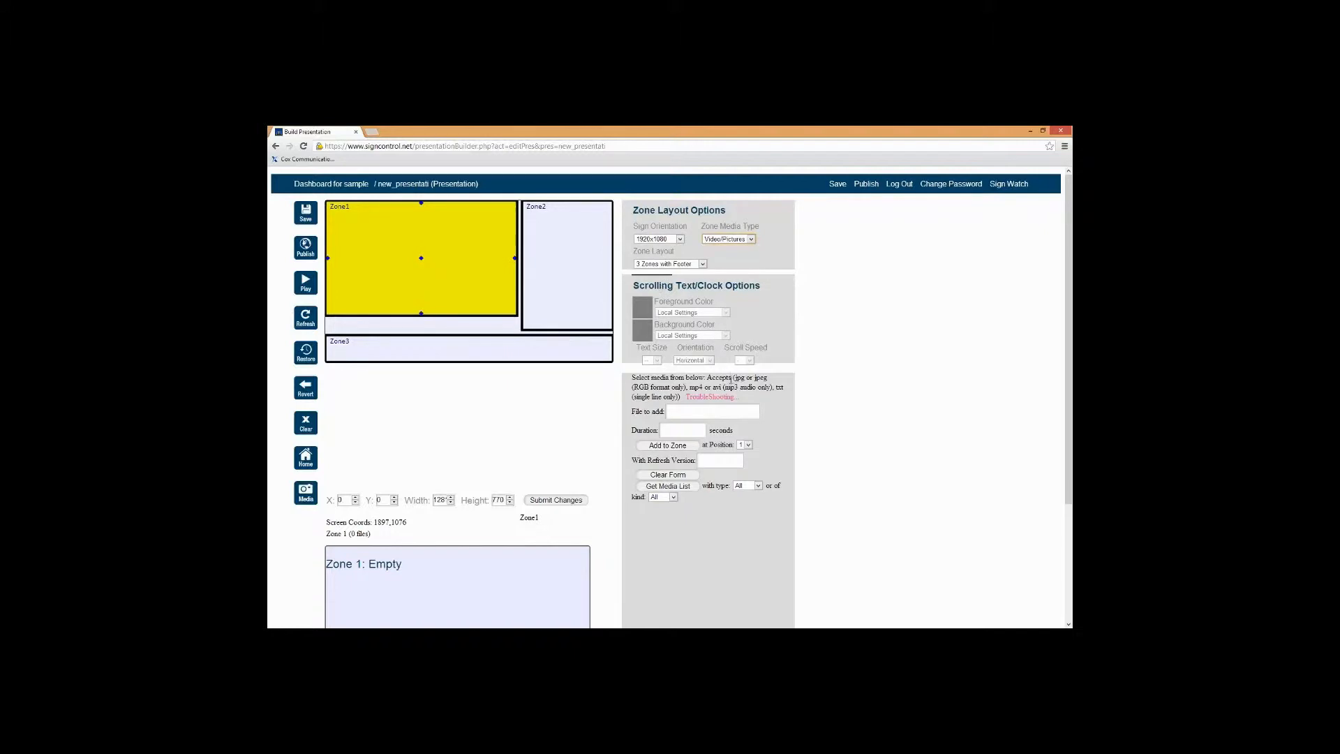
Upload the iceage2 video from the Tutorial folder to the media library
scroll(659, 467, down, 3)
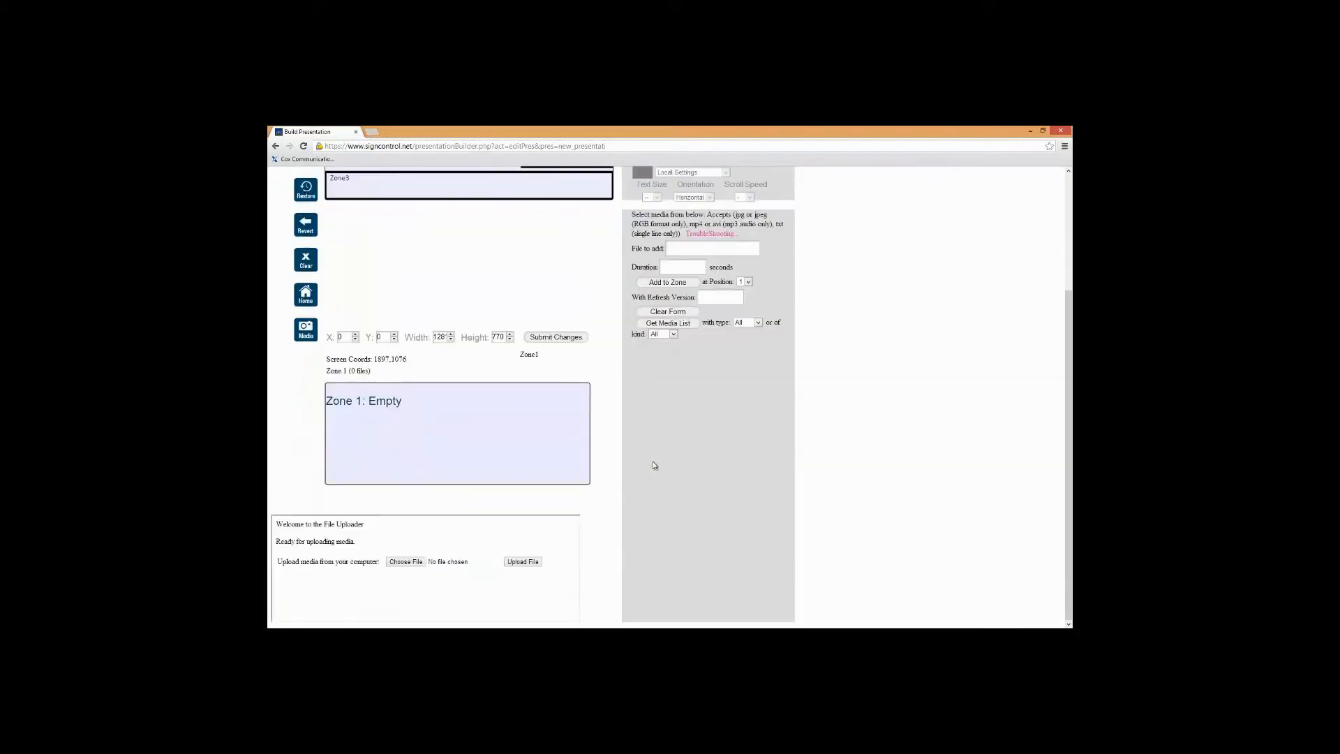
click(410, 564)
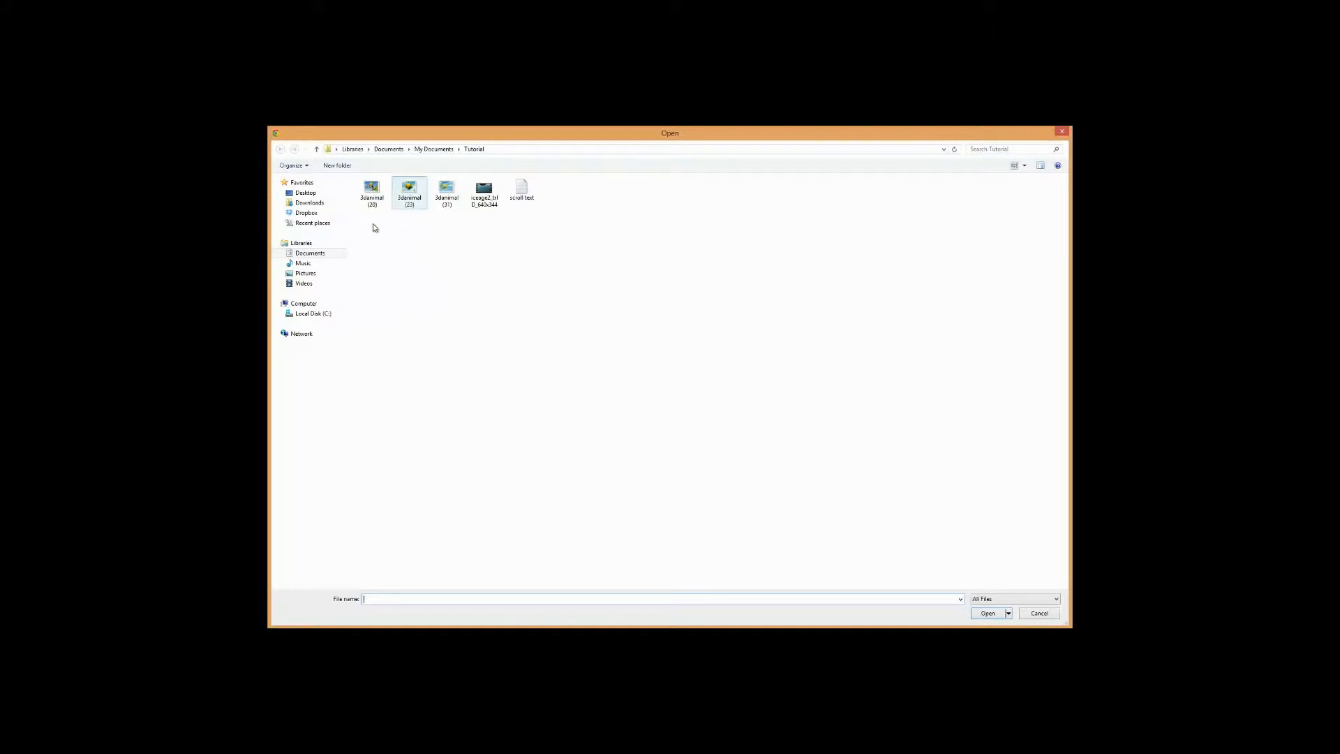
double_click(487, 191)
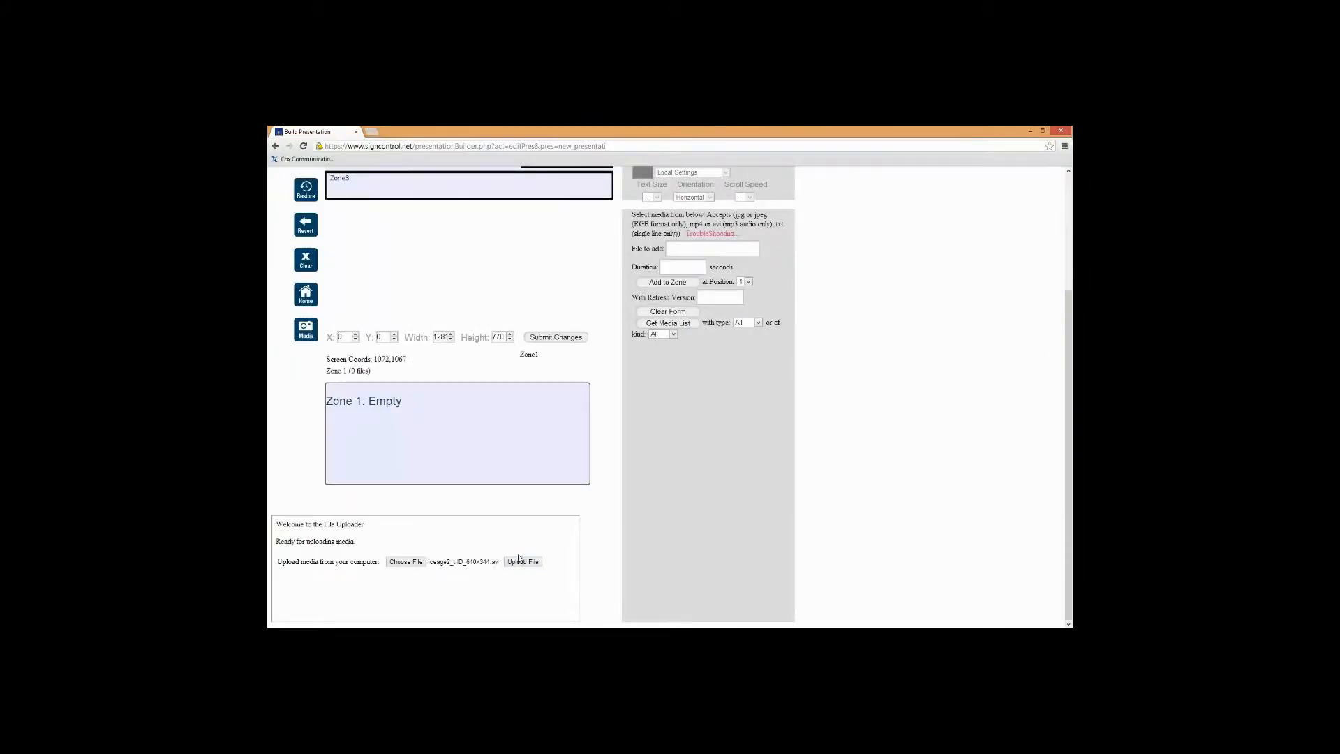
click(524, 561)
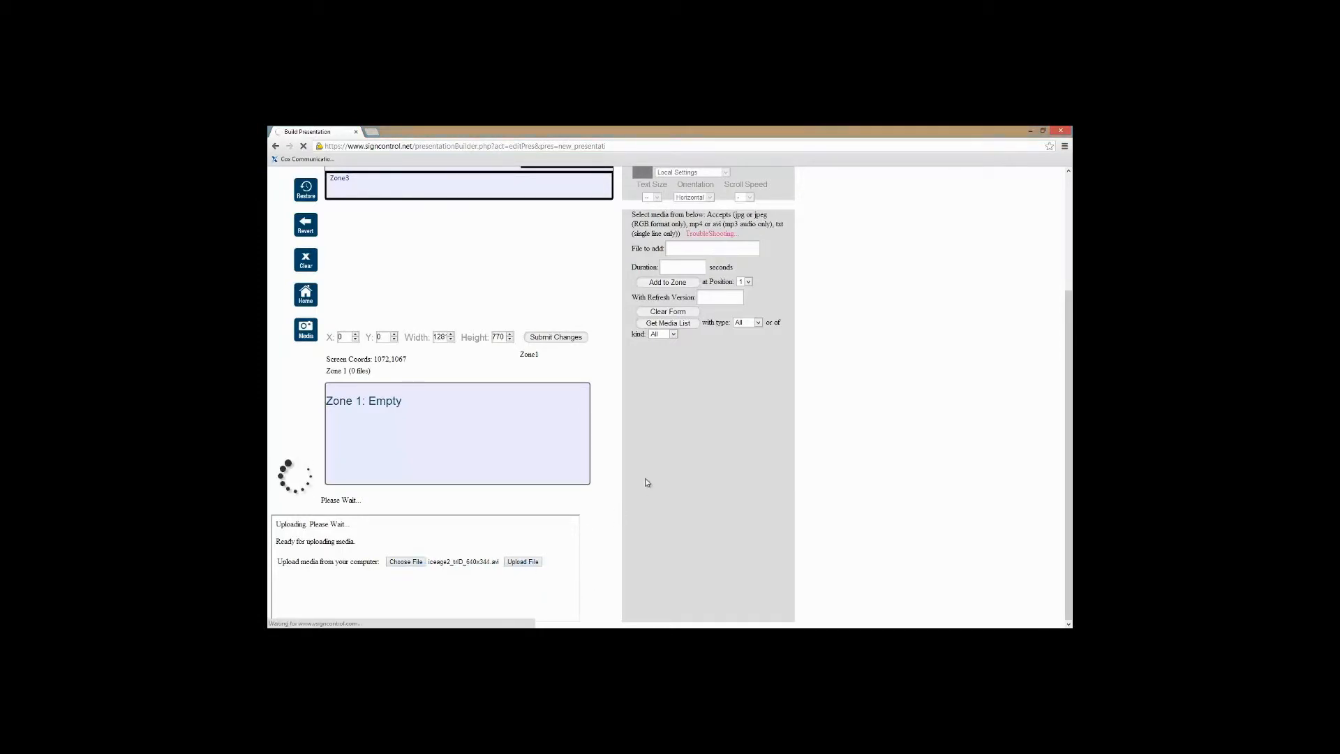
Load the media list with all types and kinds to make the uploaded files available for Zone1
click(665, 324)
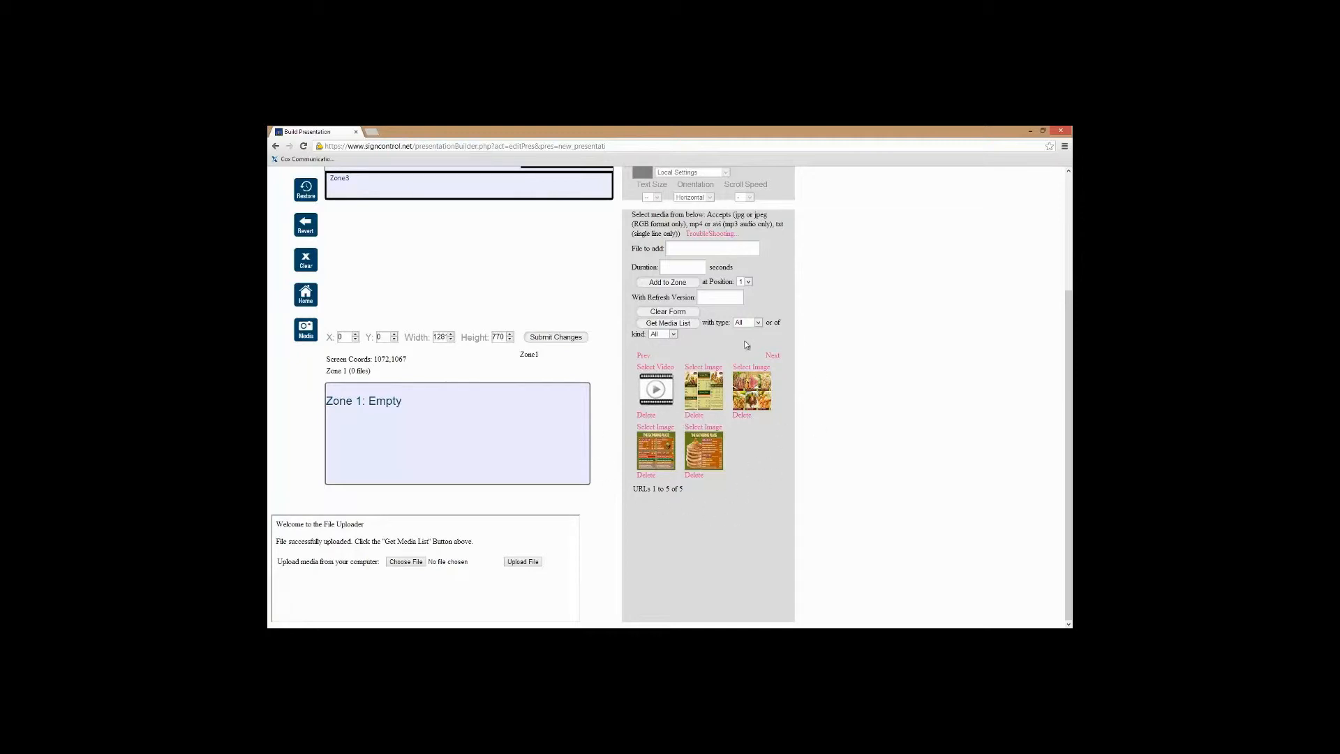
scroll(736, 397, up, 3)
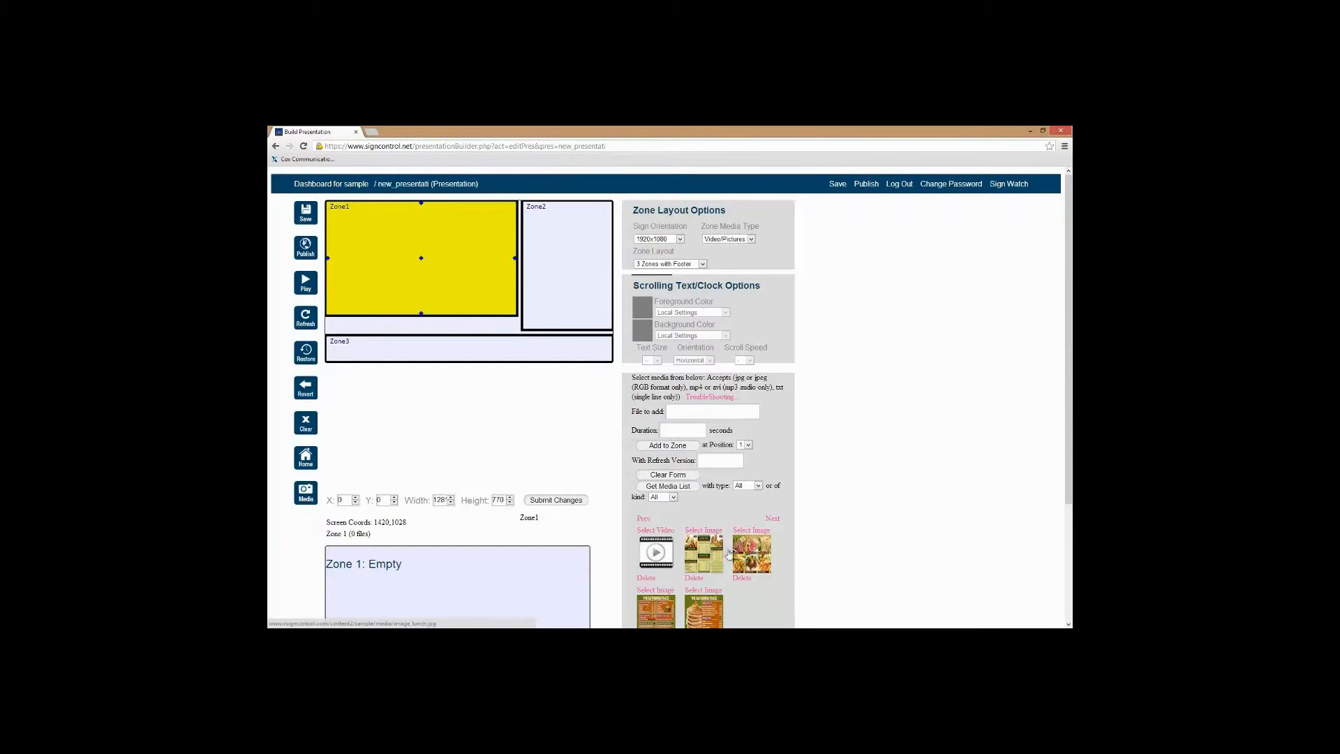
scroll(751, 559, down, 3)
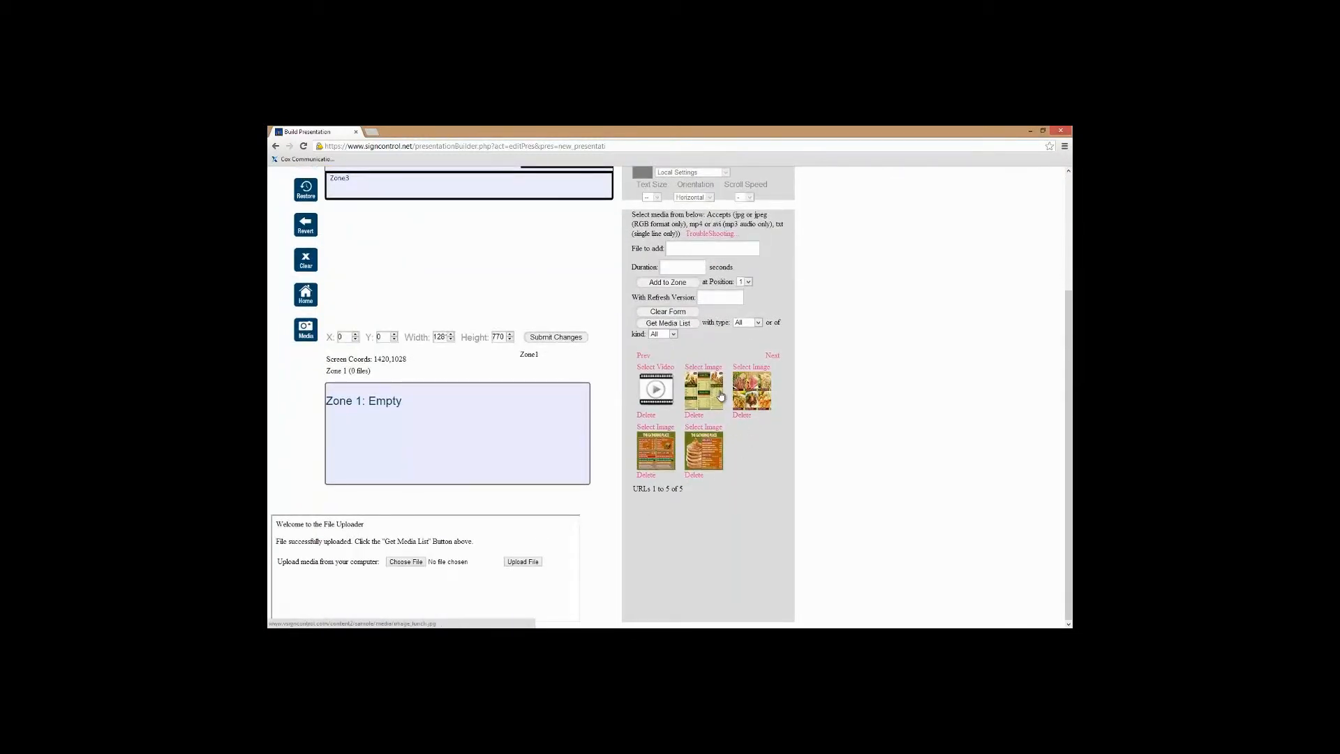
Add the uploaded iceage2 video to Zone1 at position 1
scroll(476, 295, up, 3)
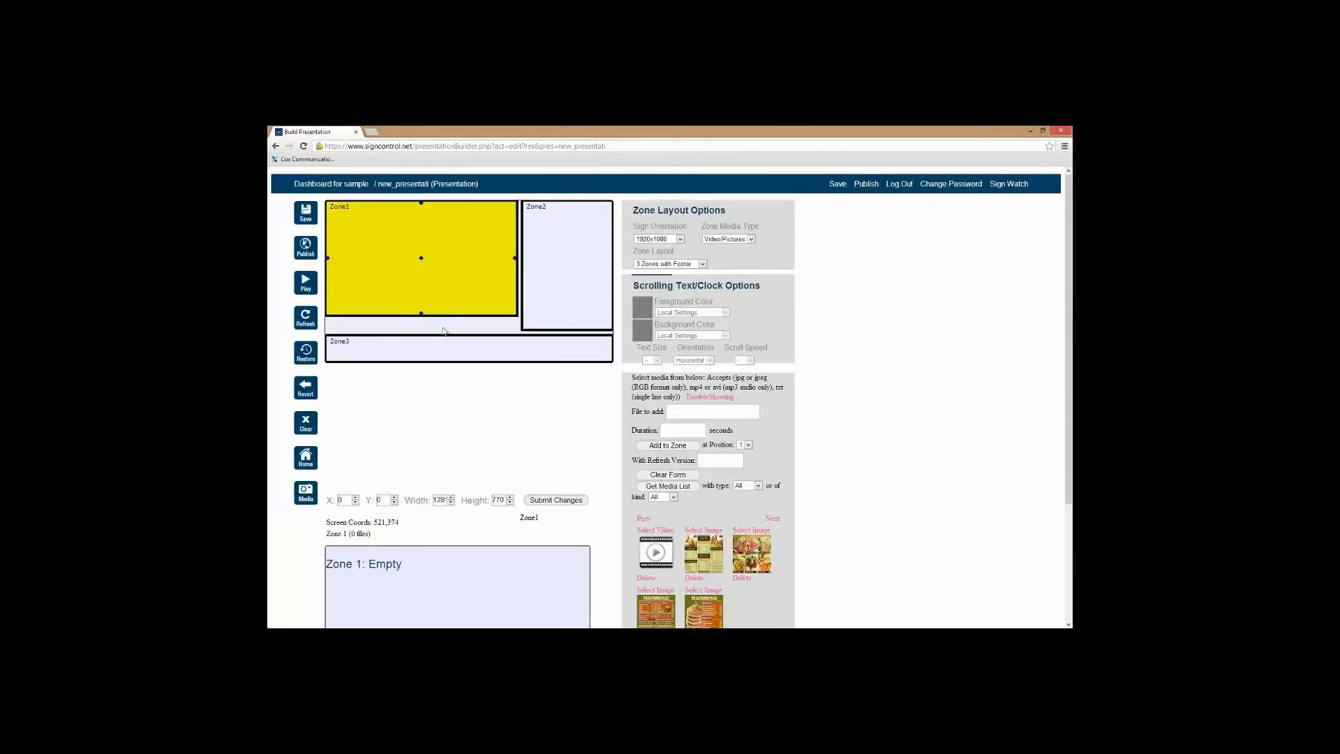
scroll(888, 470, down, 3)
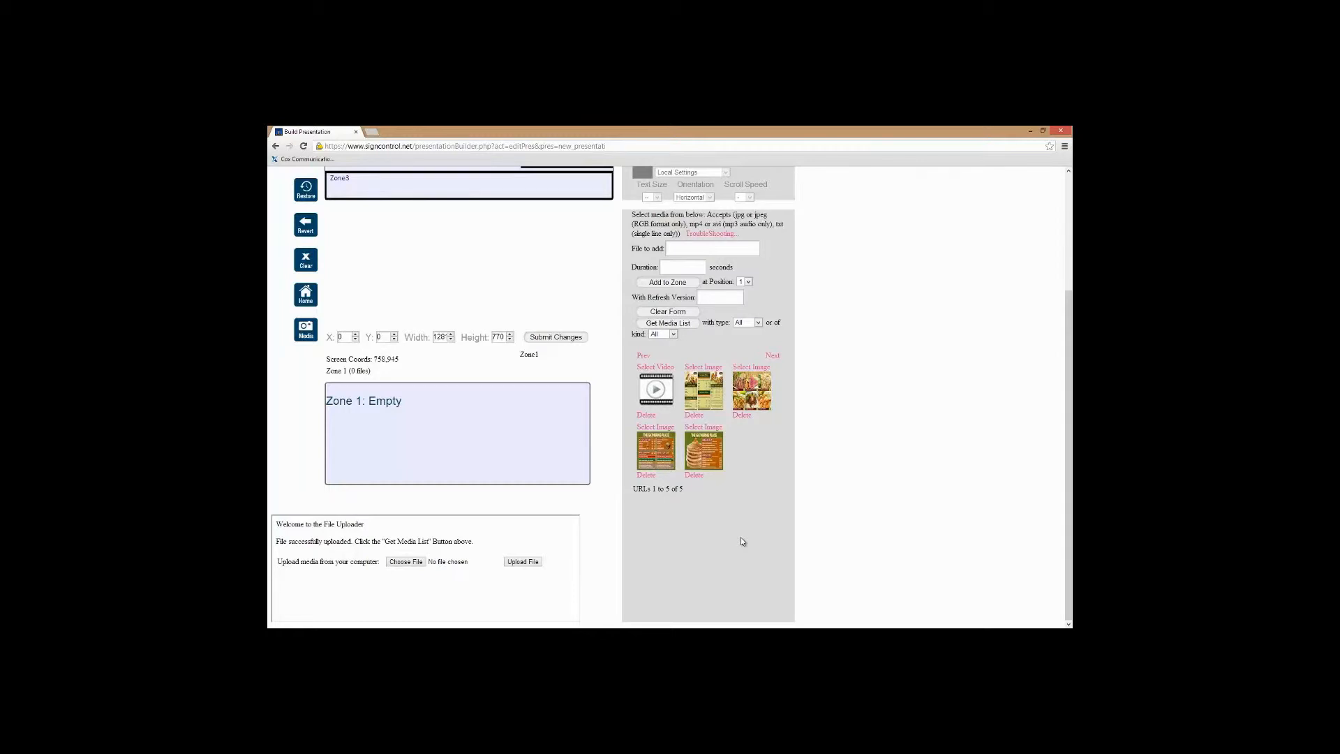
click(646, 369)
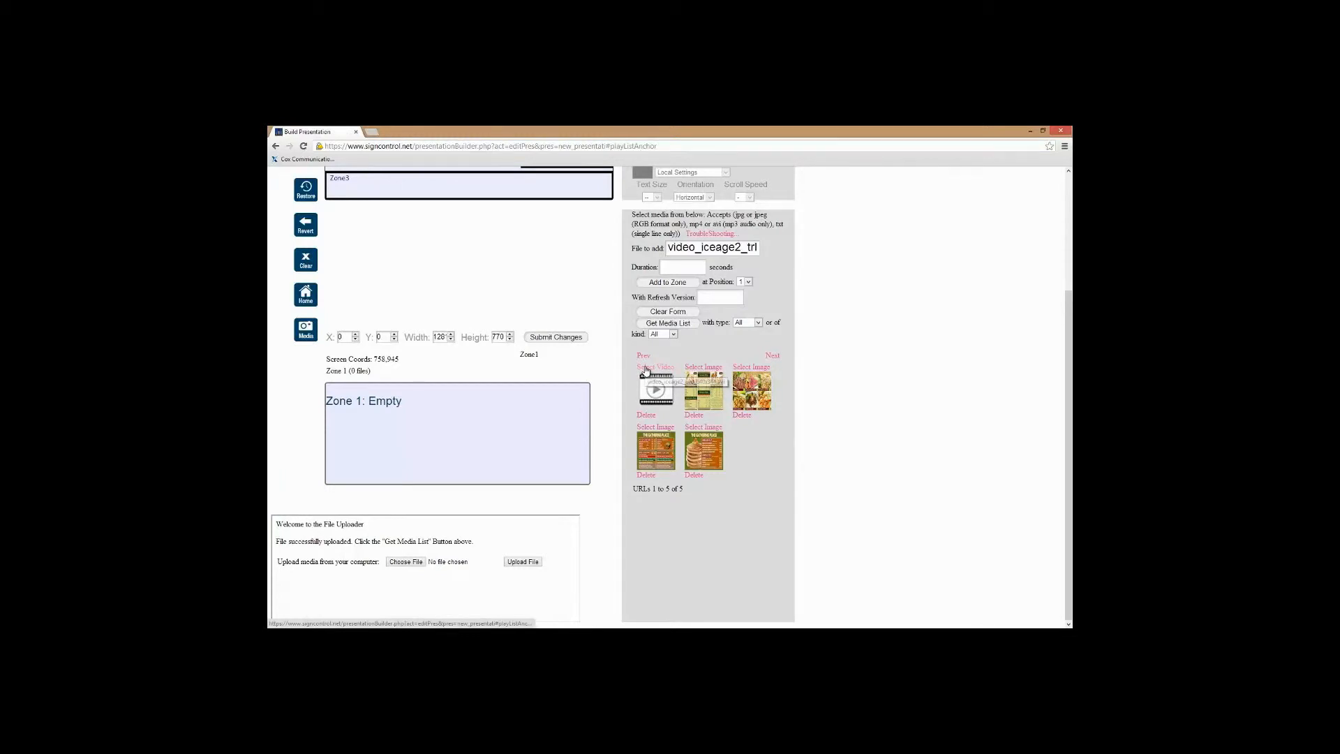
scroll(645, 369, up, 1)
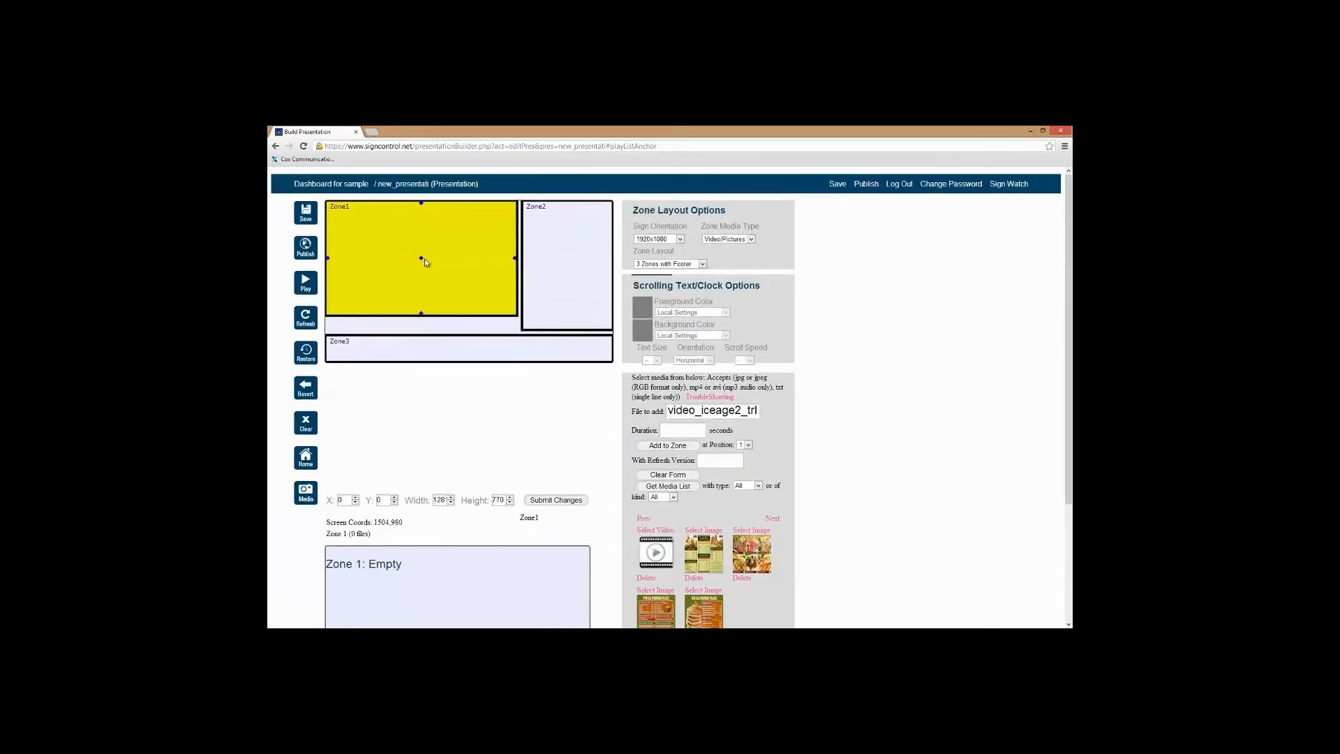
click(668, 448)
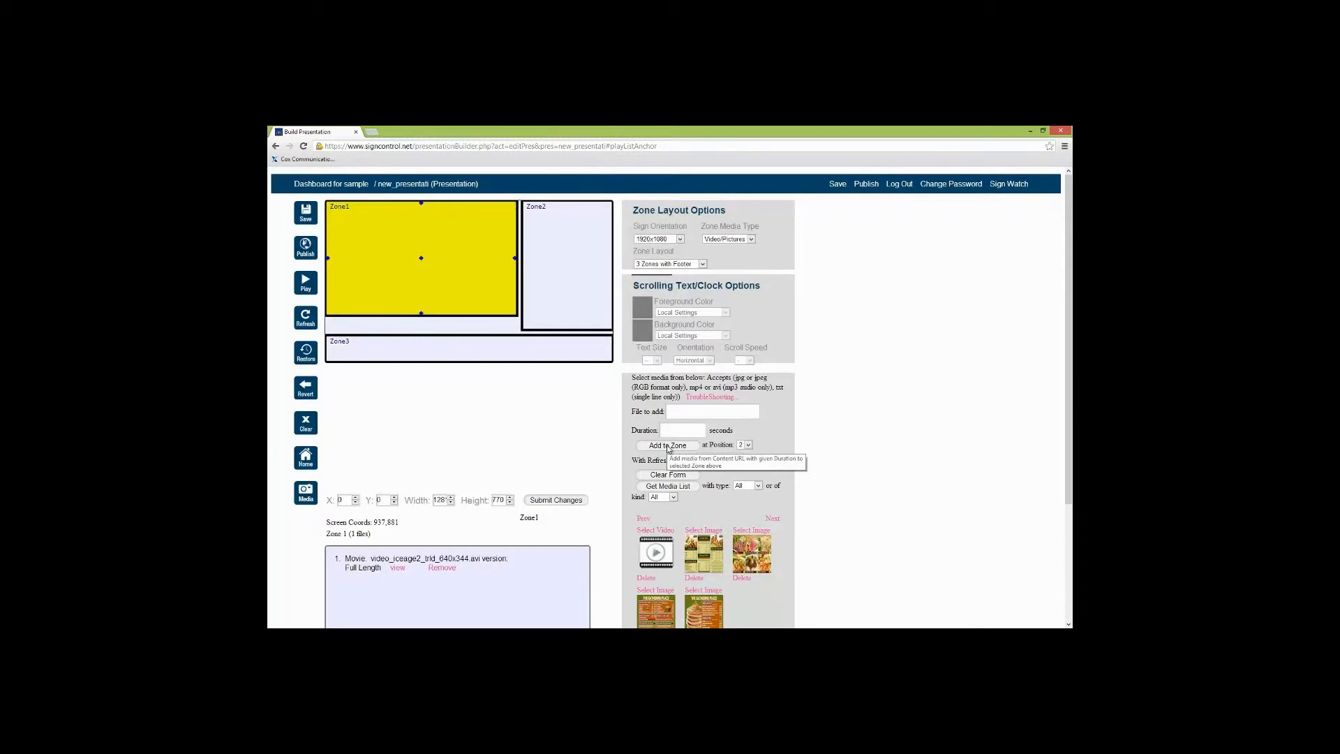
scroll(509, 580, down, 3)
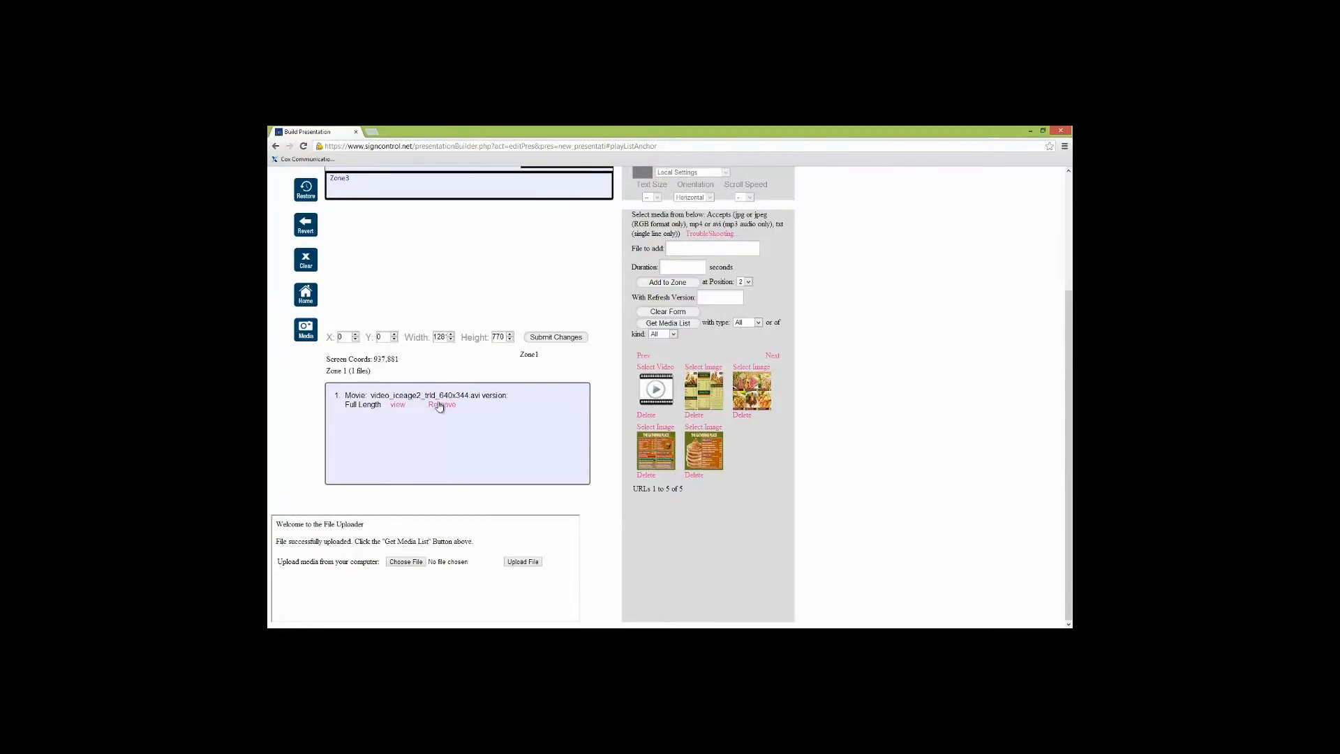
Select Zone2 and upload the 3danimal (20) picture from the Tutorial folder to the media library
scroll(483, 525, up, 2)
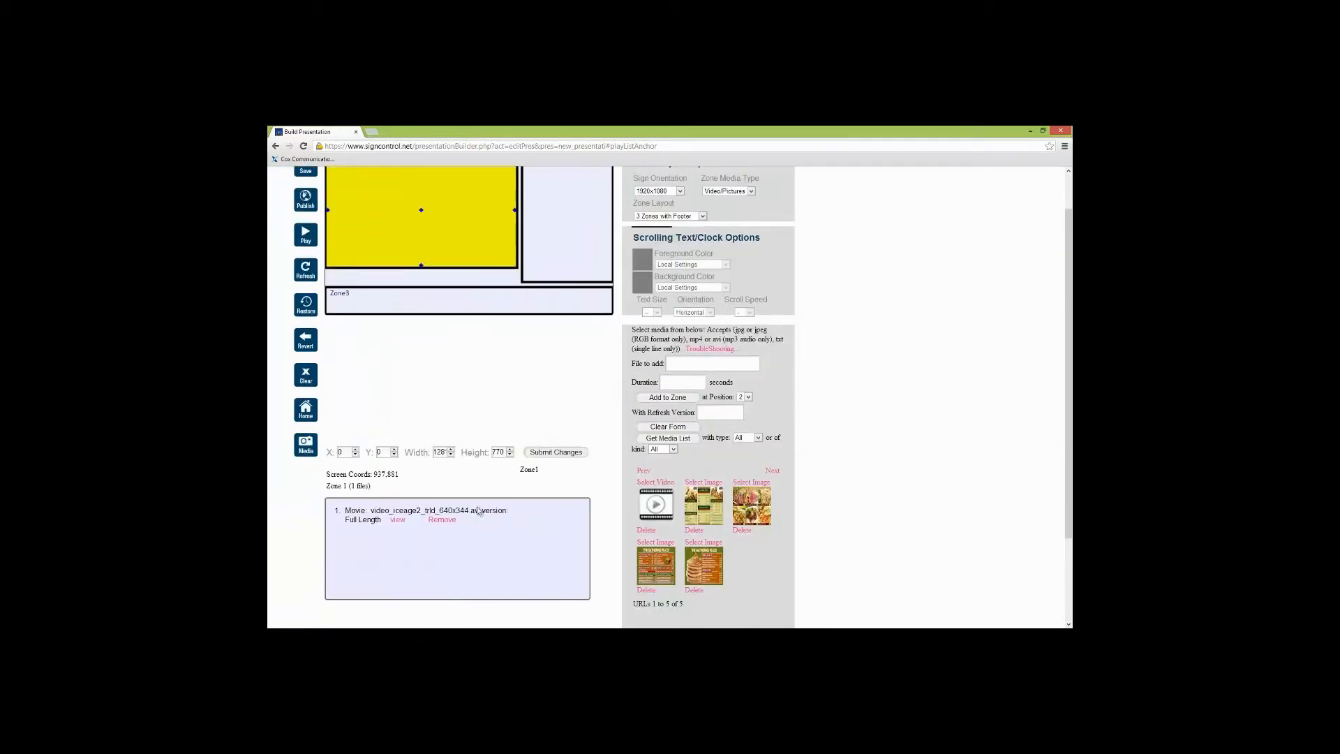
scroll(537, 530, up, 1)
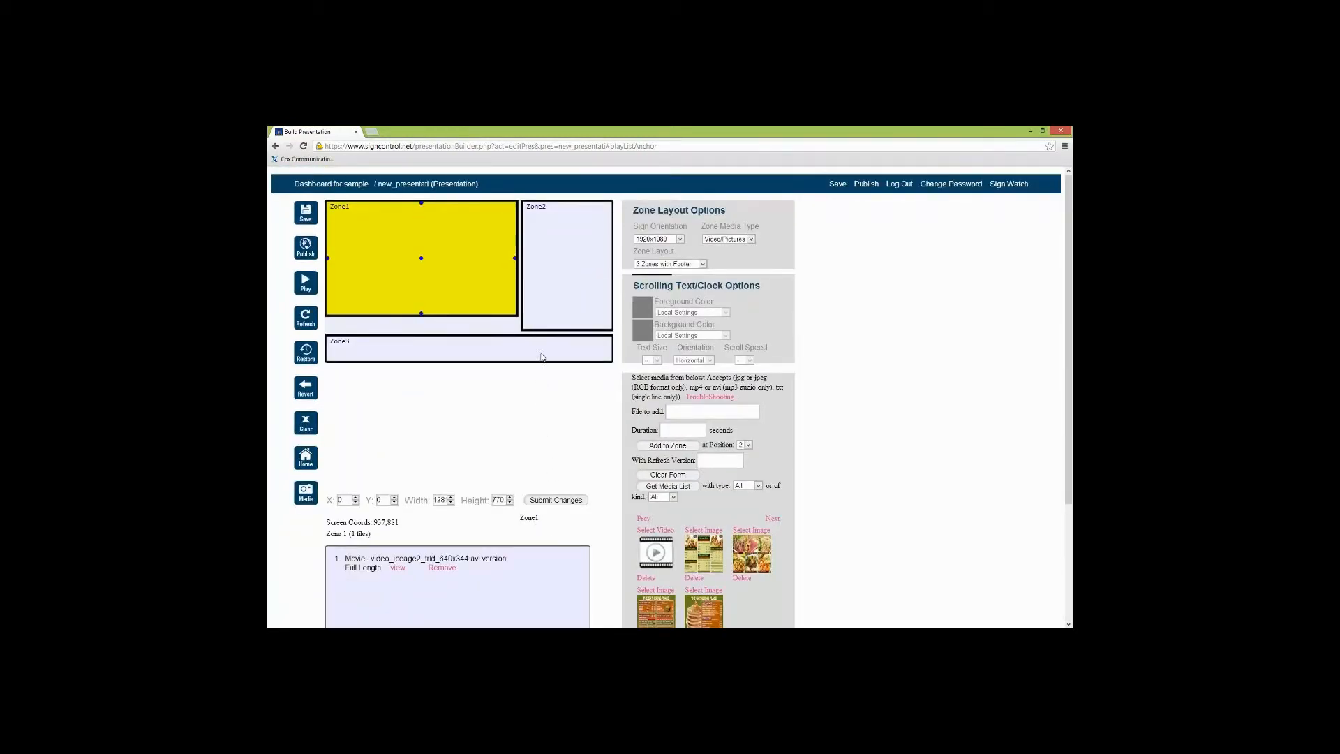
click(562, 267)
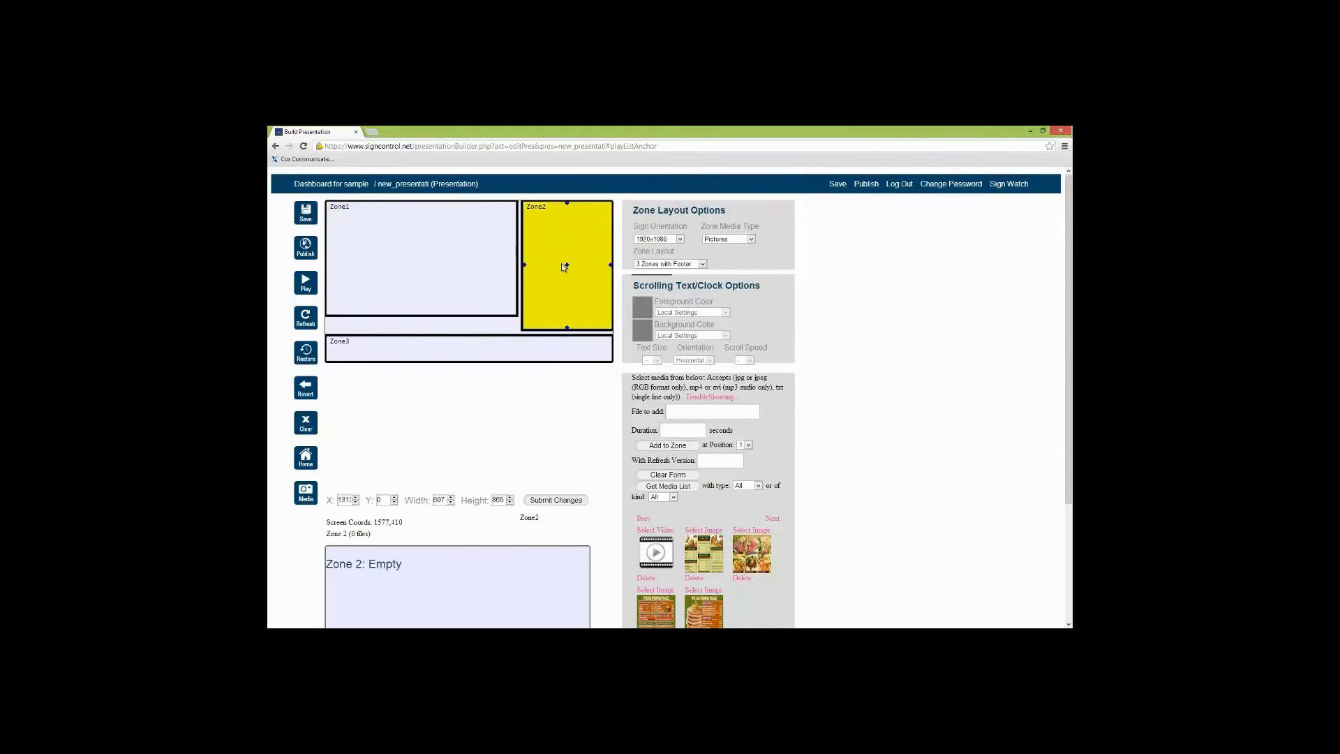
scroll(561, 263, down, 3)
click(416, 562)
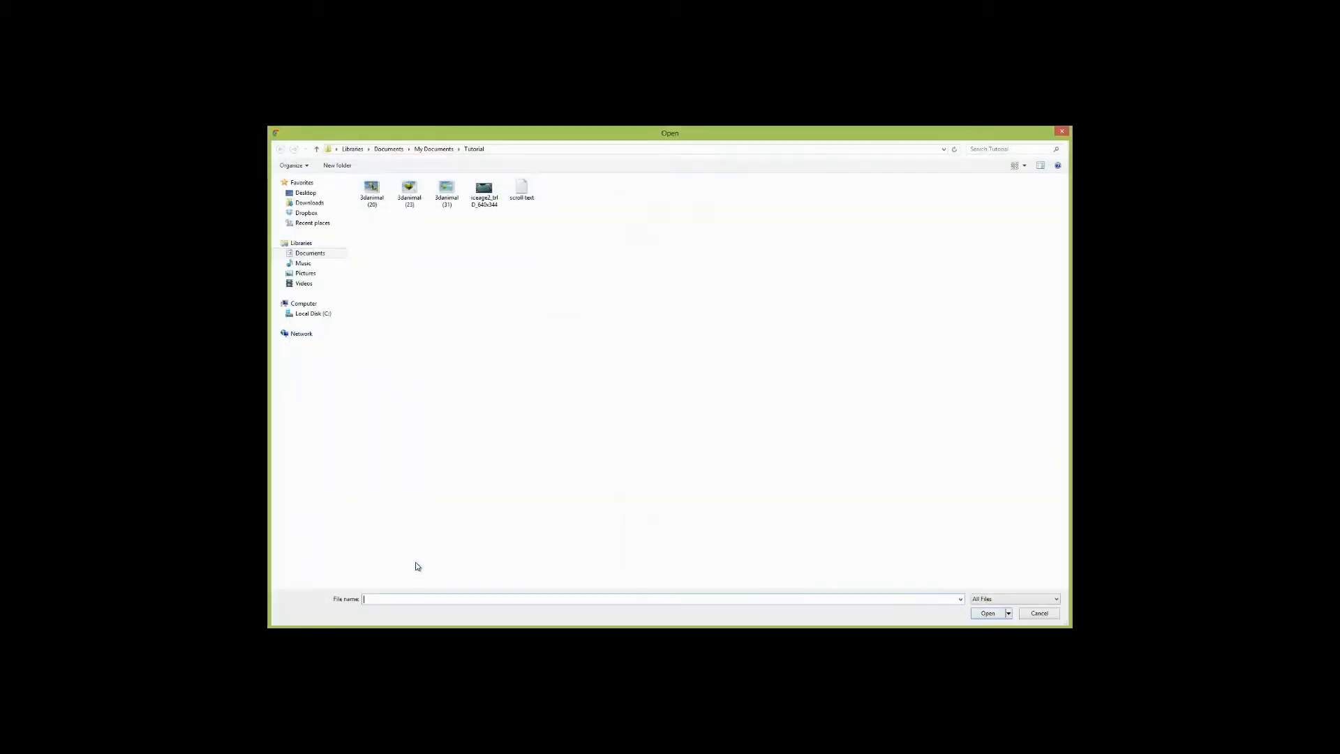
click(376, 190)
double_click(375, 190)
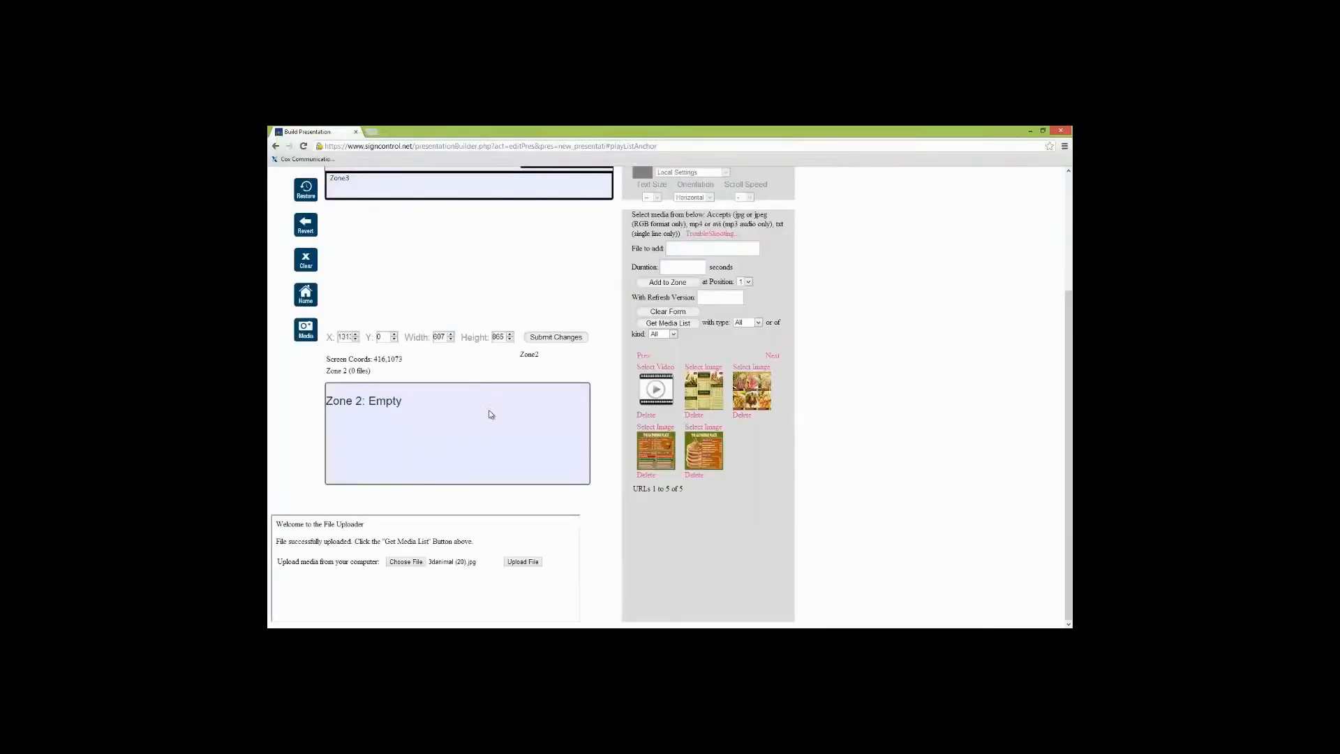
click(521, 562)
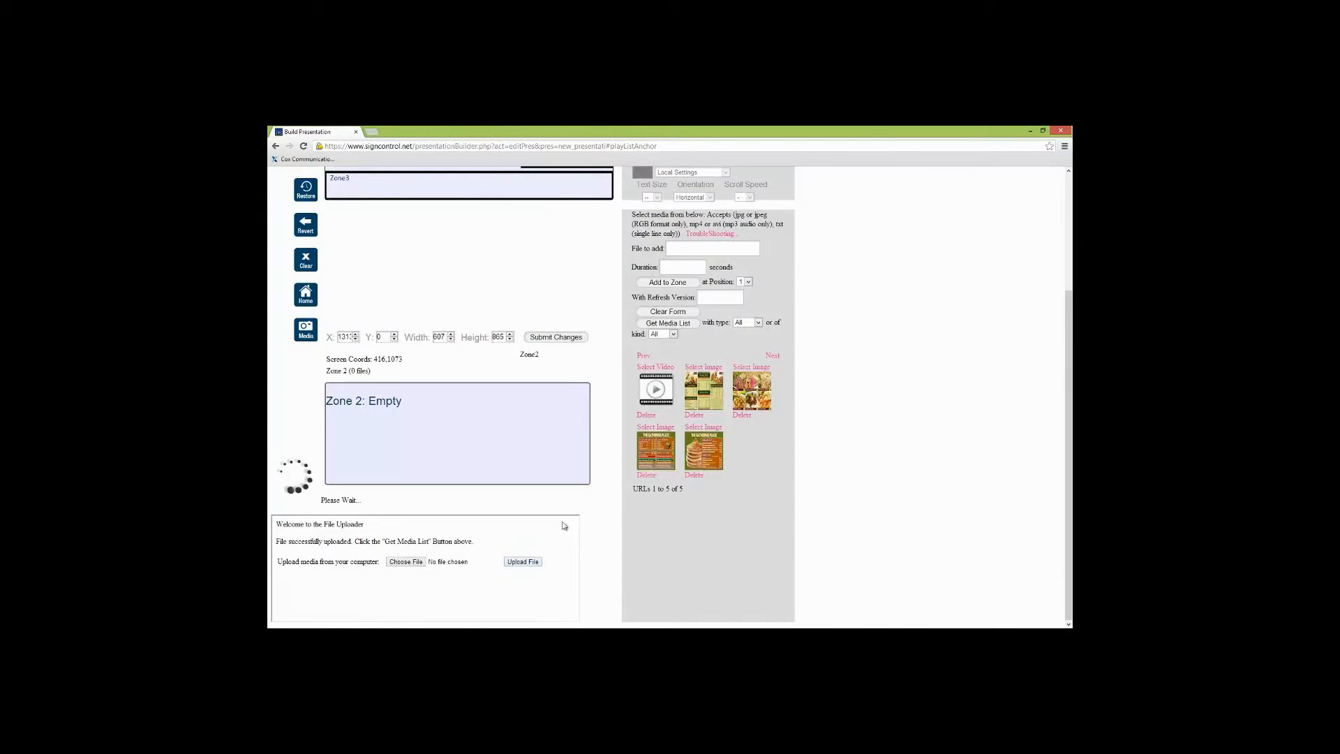
Upload the 3danimal (23) picture from the Tutorial folder to the media library
click(416, 562)
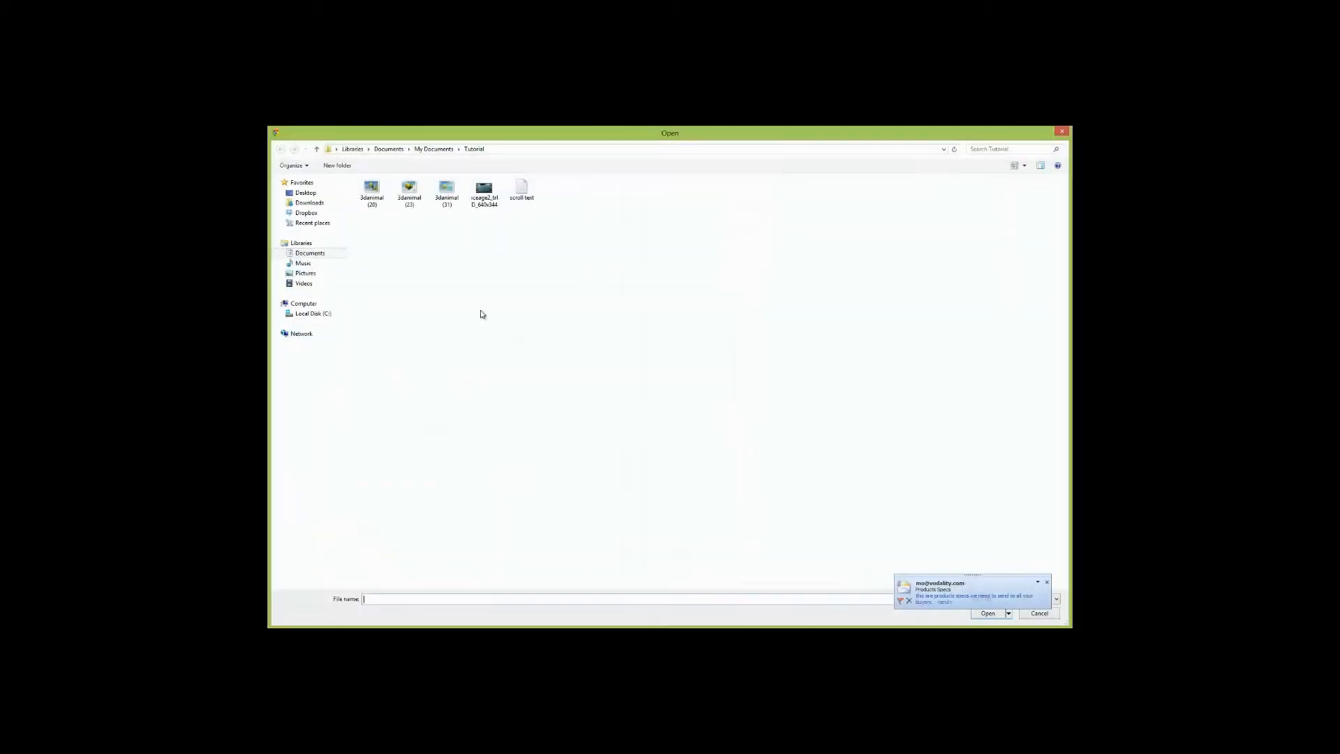
click(408, 190)
key(Return)
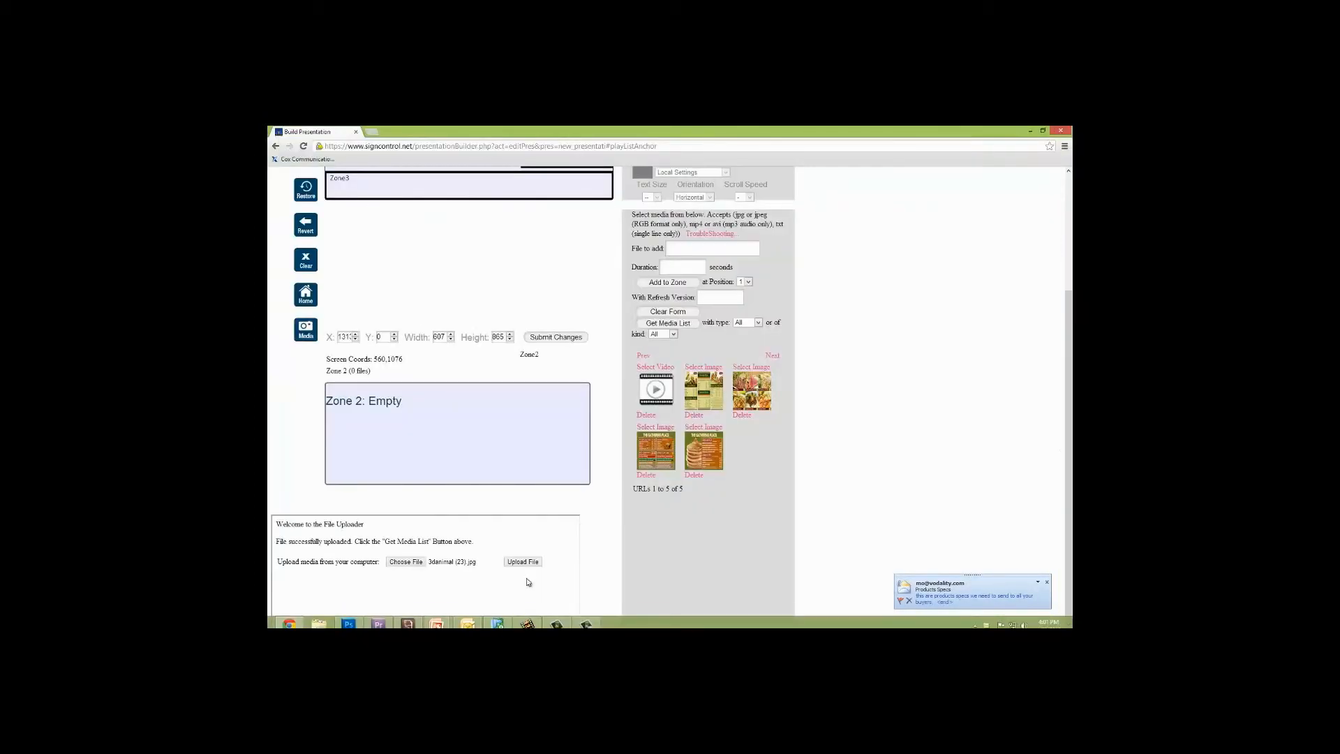
click(522, 560)
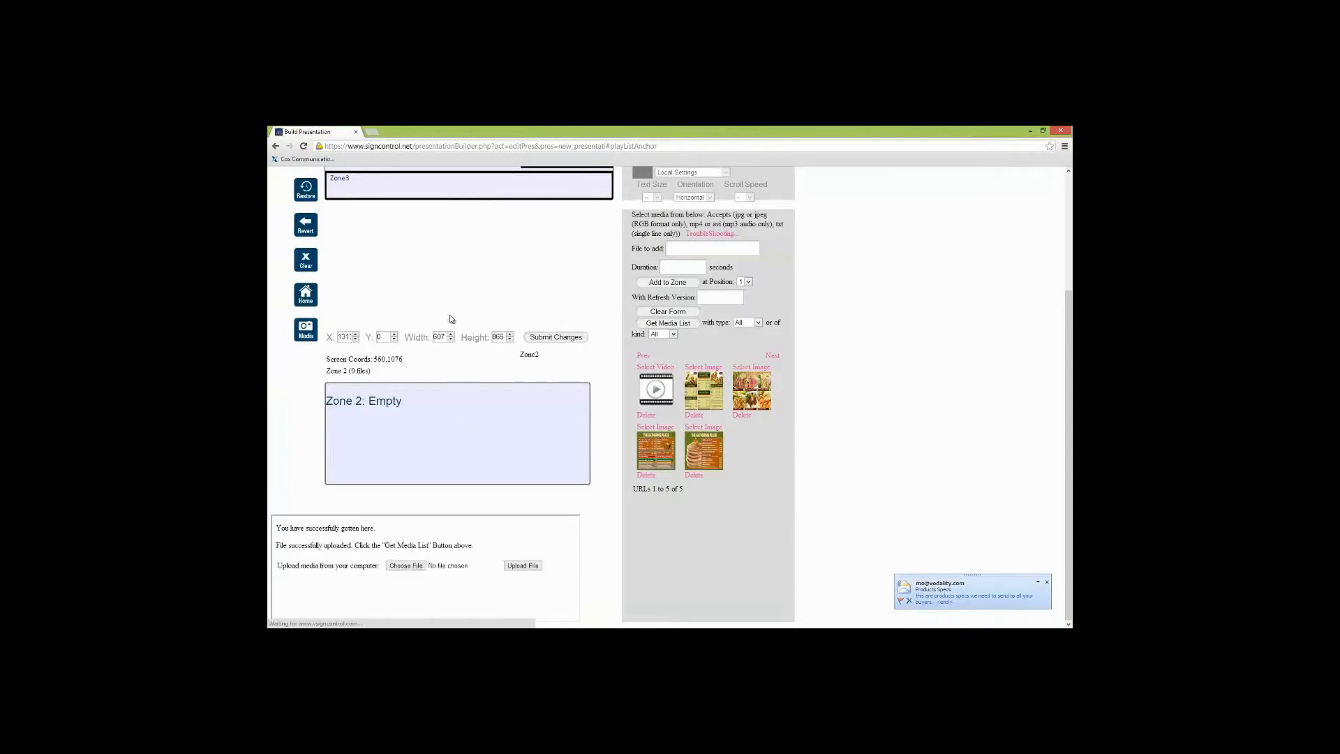
Upload the 3danimal (31) picture from the Tutorial folder and reload the media list with all types and kinds
click(408, 562)
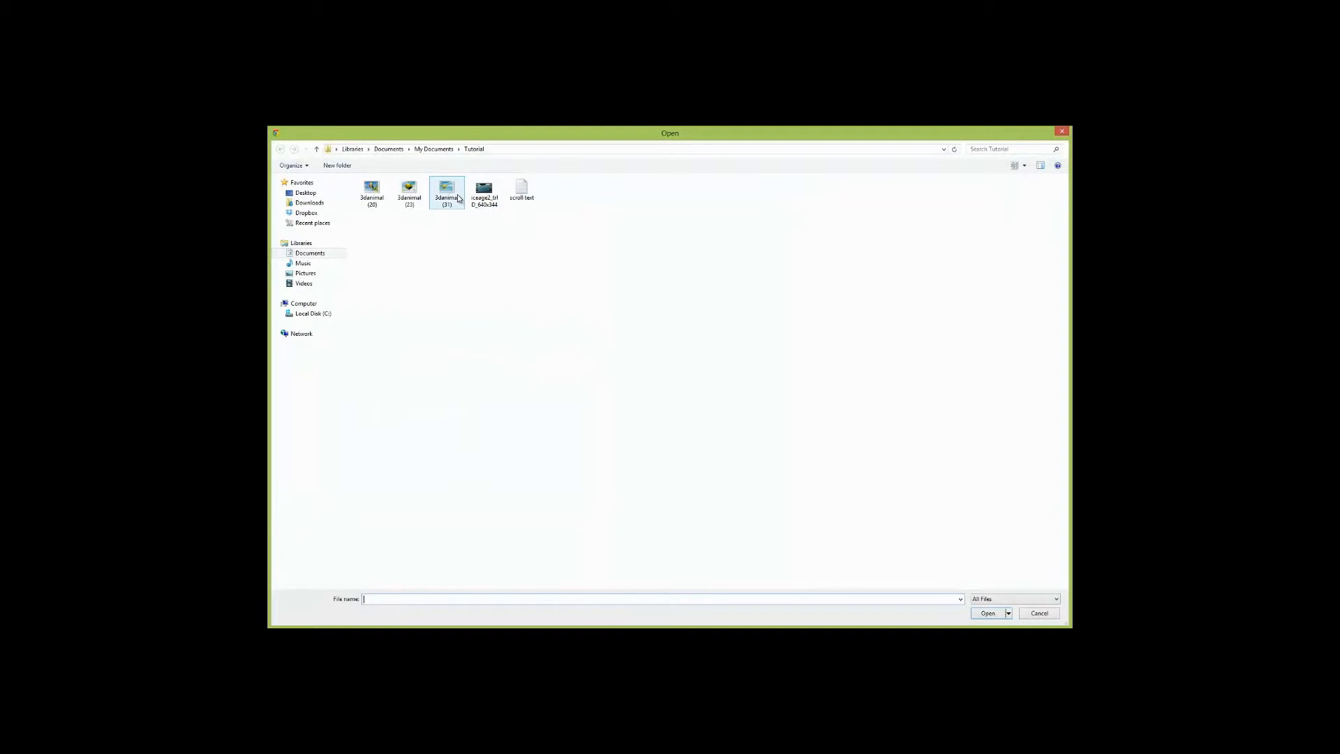
double_click(457, 197)
click(522, 561)
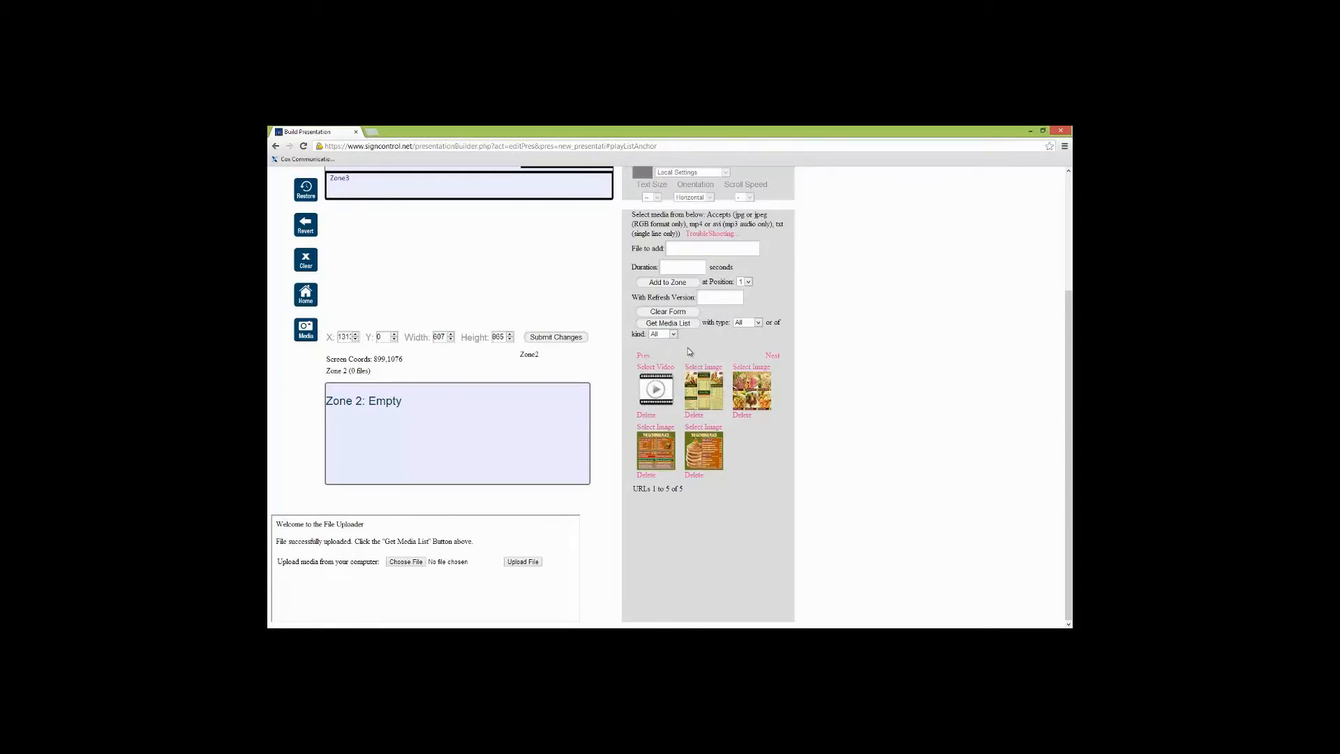
click(662, 325)
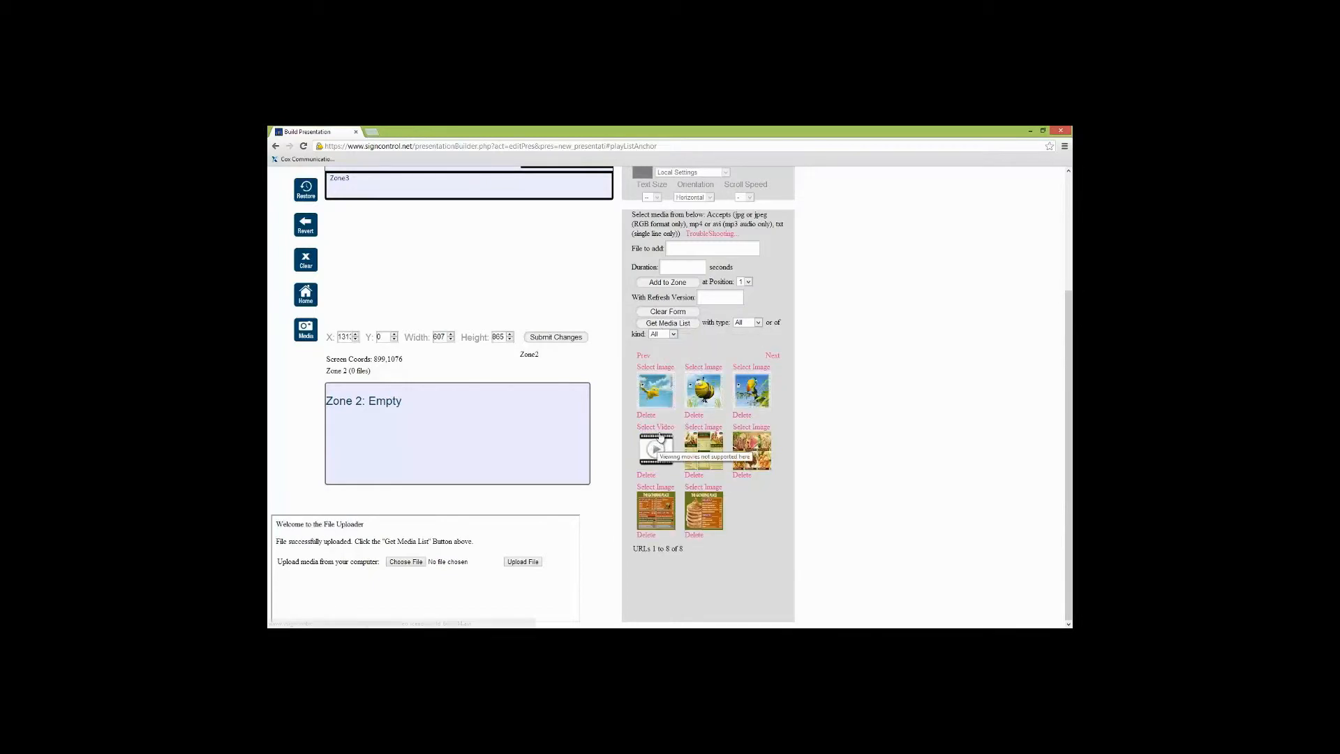
Add the 3danimal (31) picture to Zone2 at position 1 and the 3danimal (23) picture at position 2
click(653, 367)
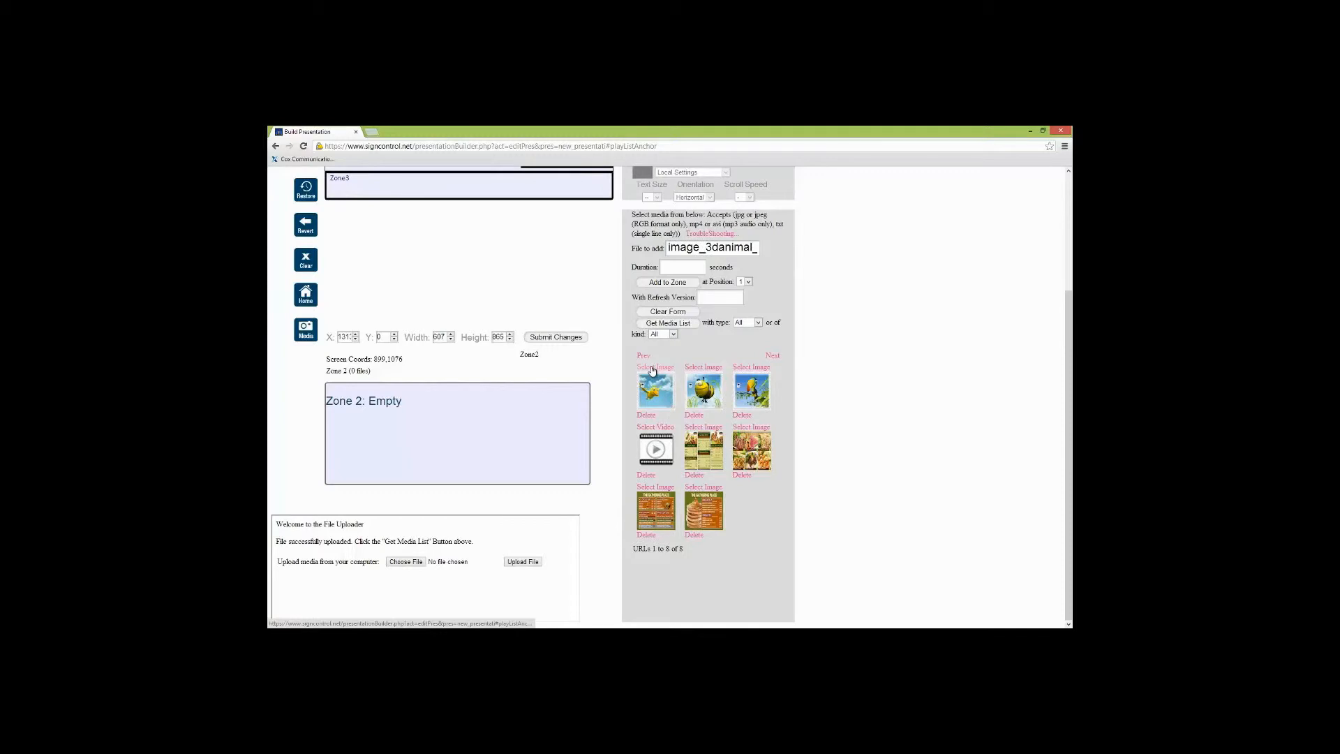
scroll(569, 248, up, 1)
scroll(569, 249, up, 1)
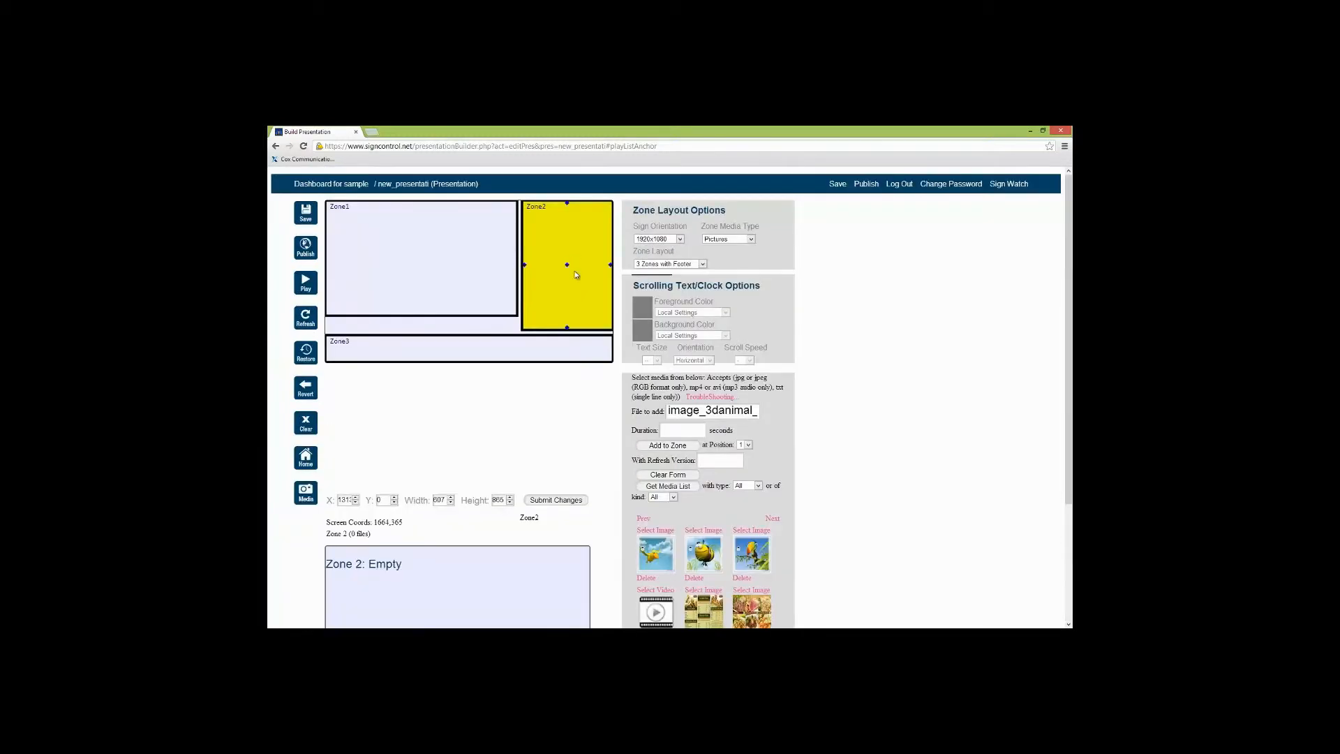
click(667, 446)
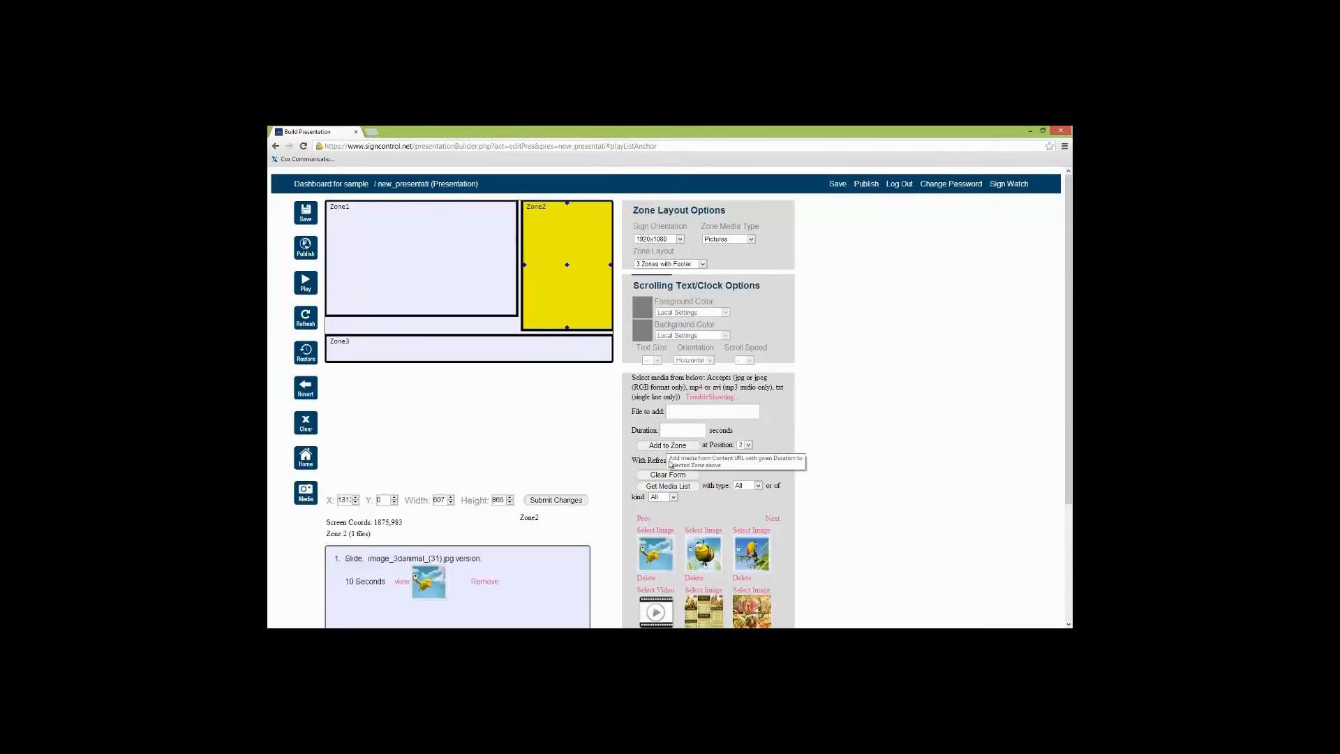
click(700, 531)
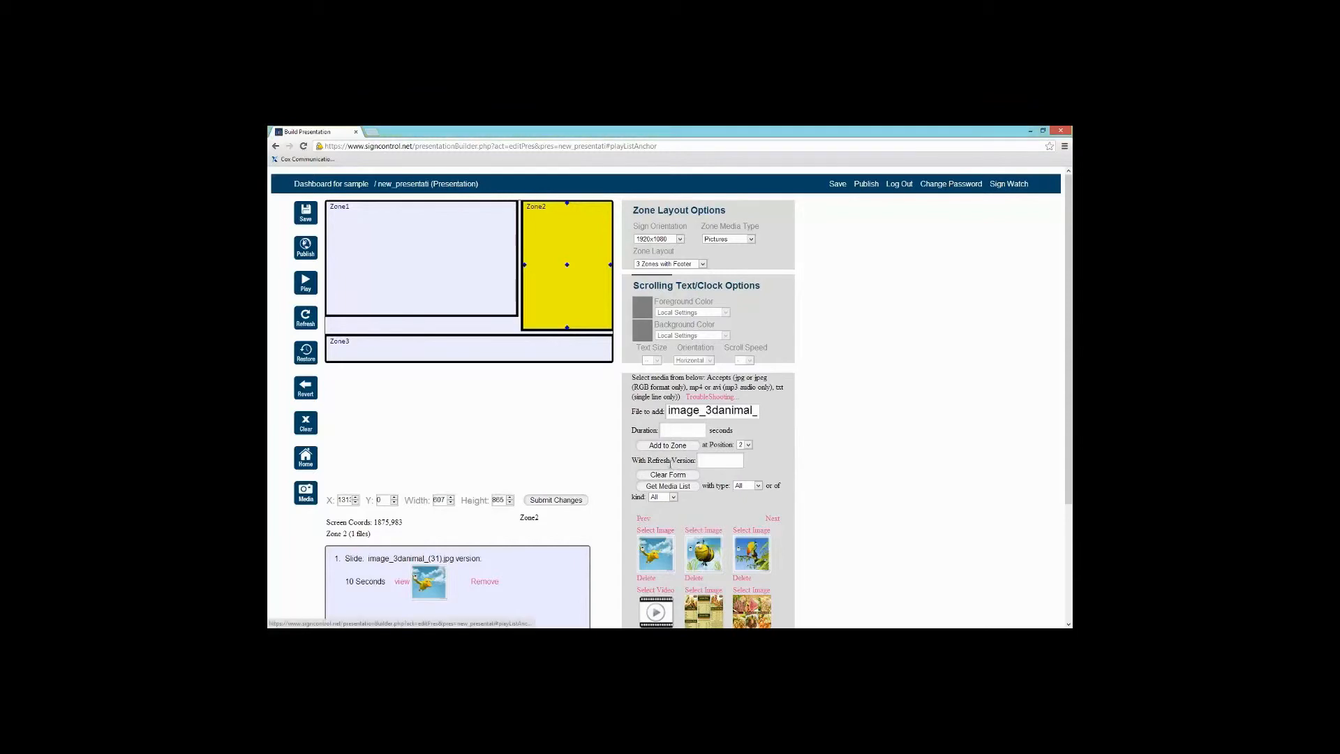
click(666, 445)
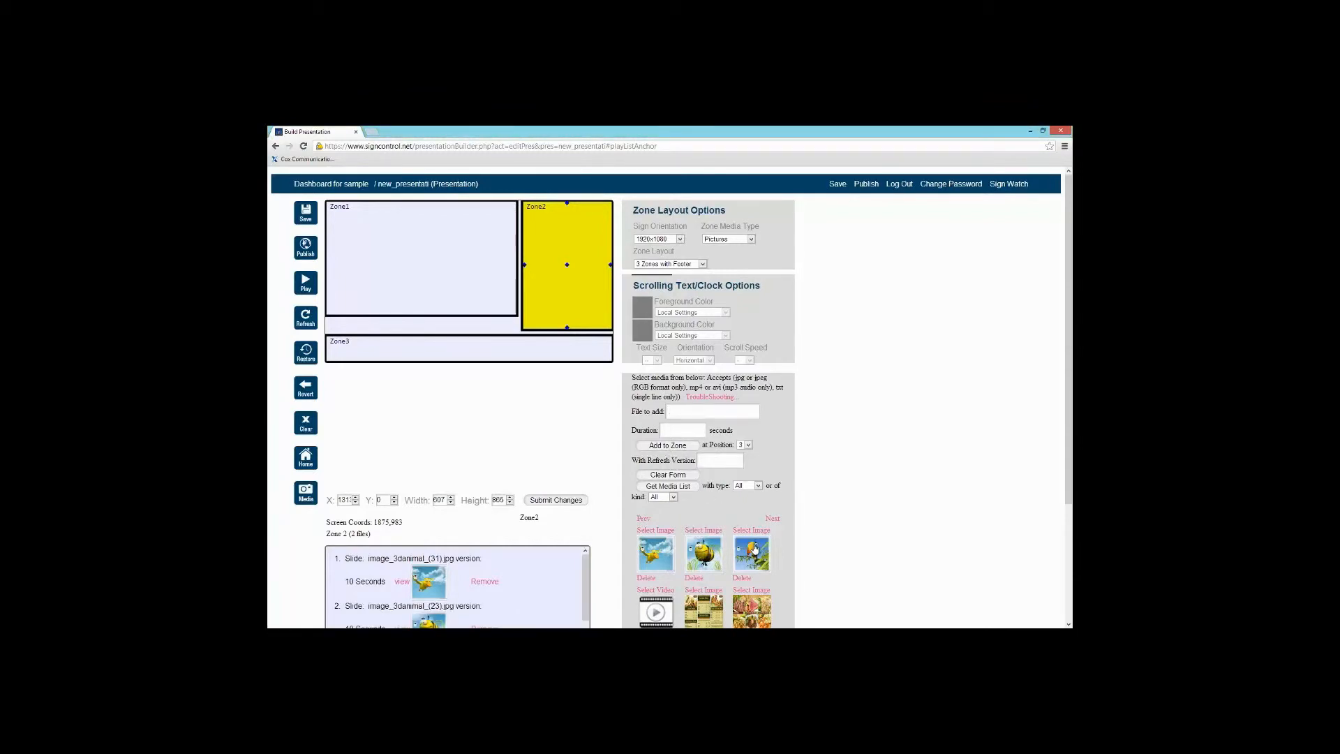
Insert the 3danimal (20) picture into Zone2 at position 2 with a duration of 15 seconds
click(750, 527)
scroll(484, 552, down, 1)
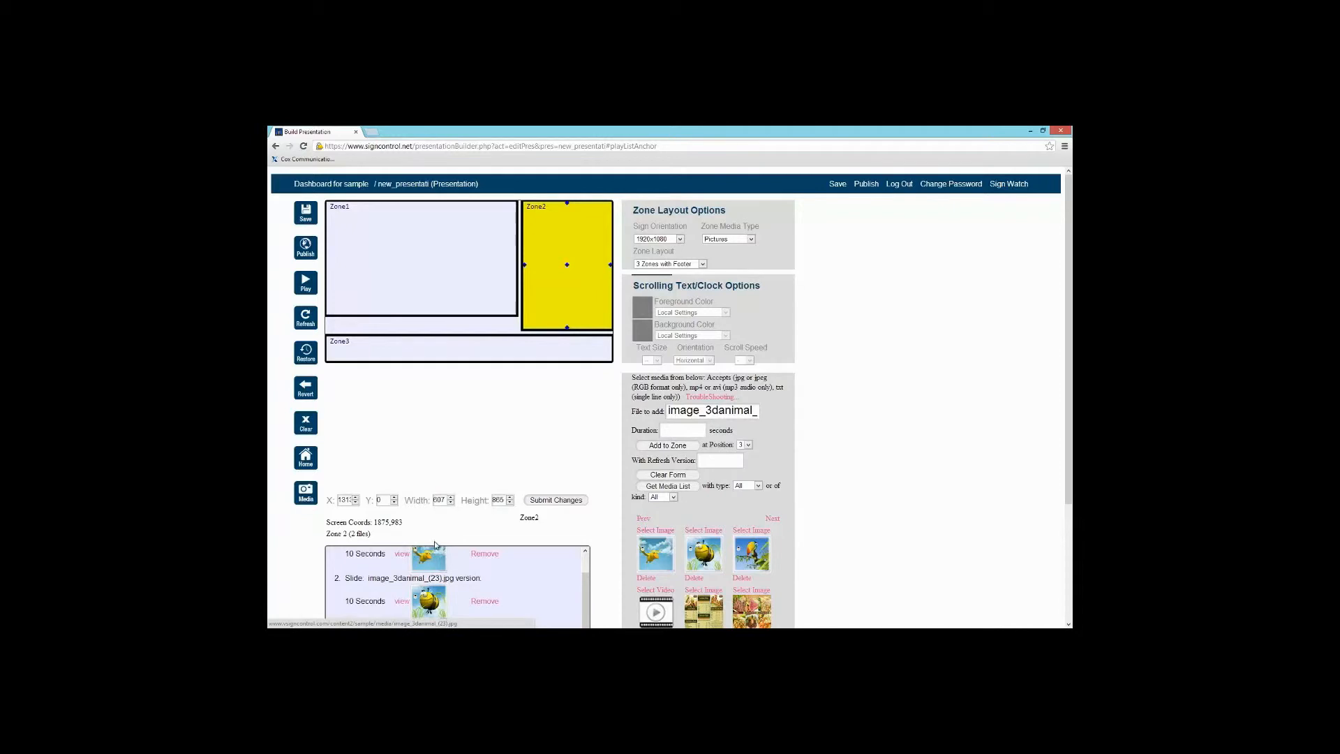
click(747, 445)
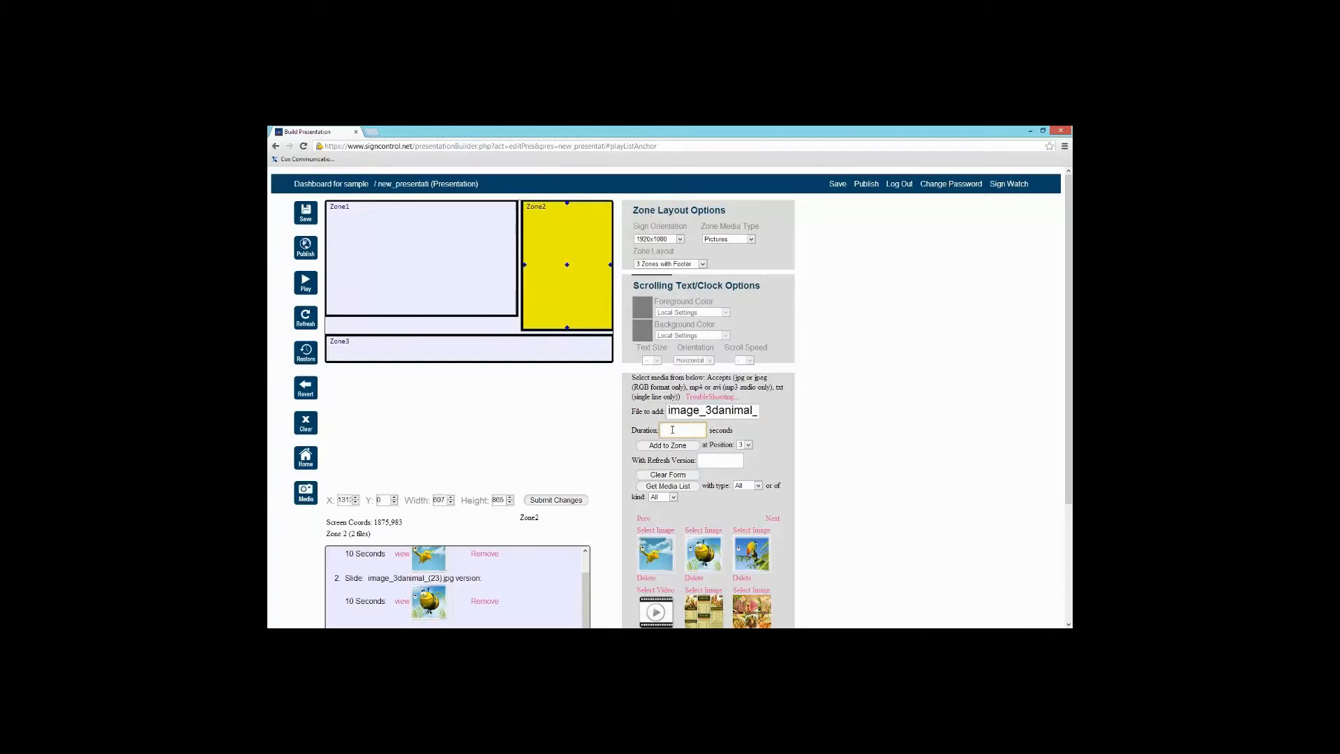
text(15)
click(744, 444)
click(742, 461)
click(665, 447)
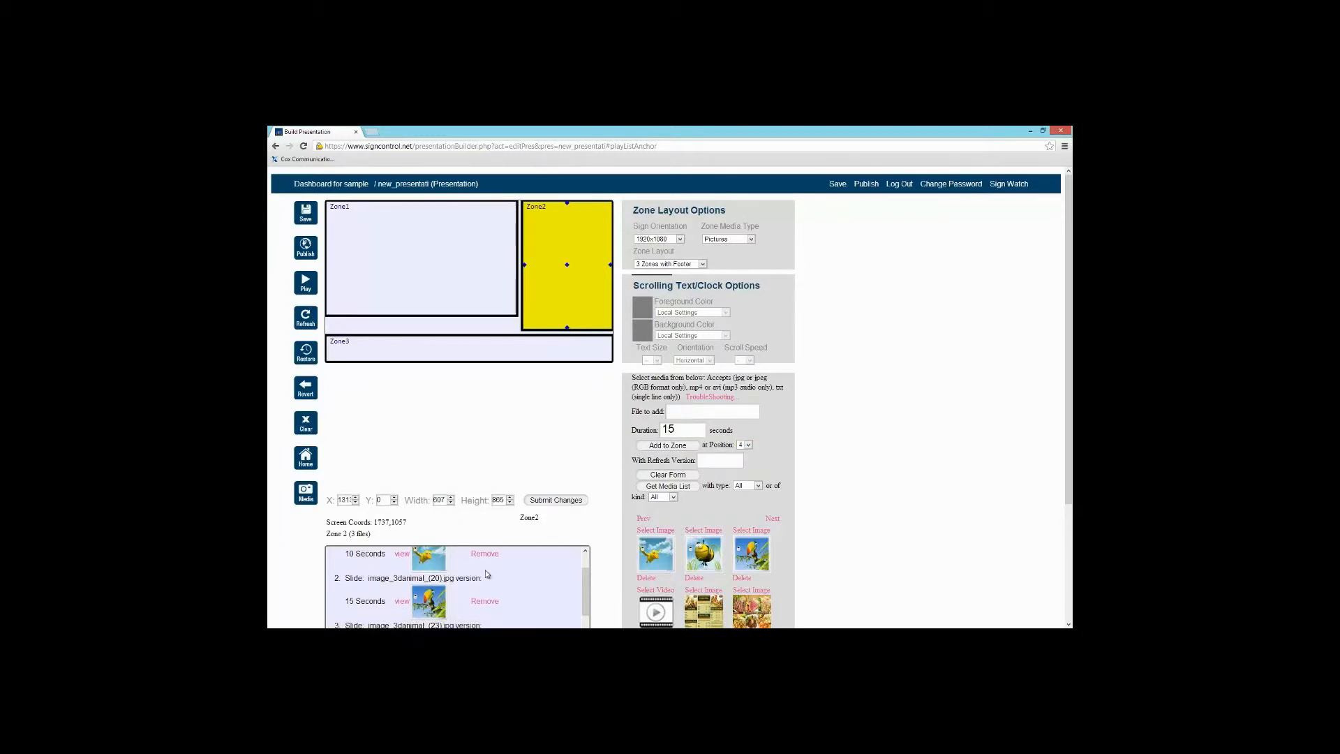
Review the lists of media assigned to Zone1 and Zone2, checking the order and durations
scroll(486, 573, down, 3)
scroll(487, 506, down, 1)
scroll(487, 506, up, 4)
scroll(485, 506, down, 3)
scroll(484, 506, up, 3)
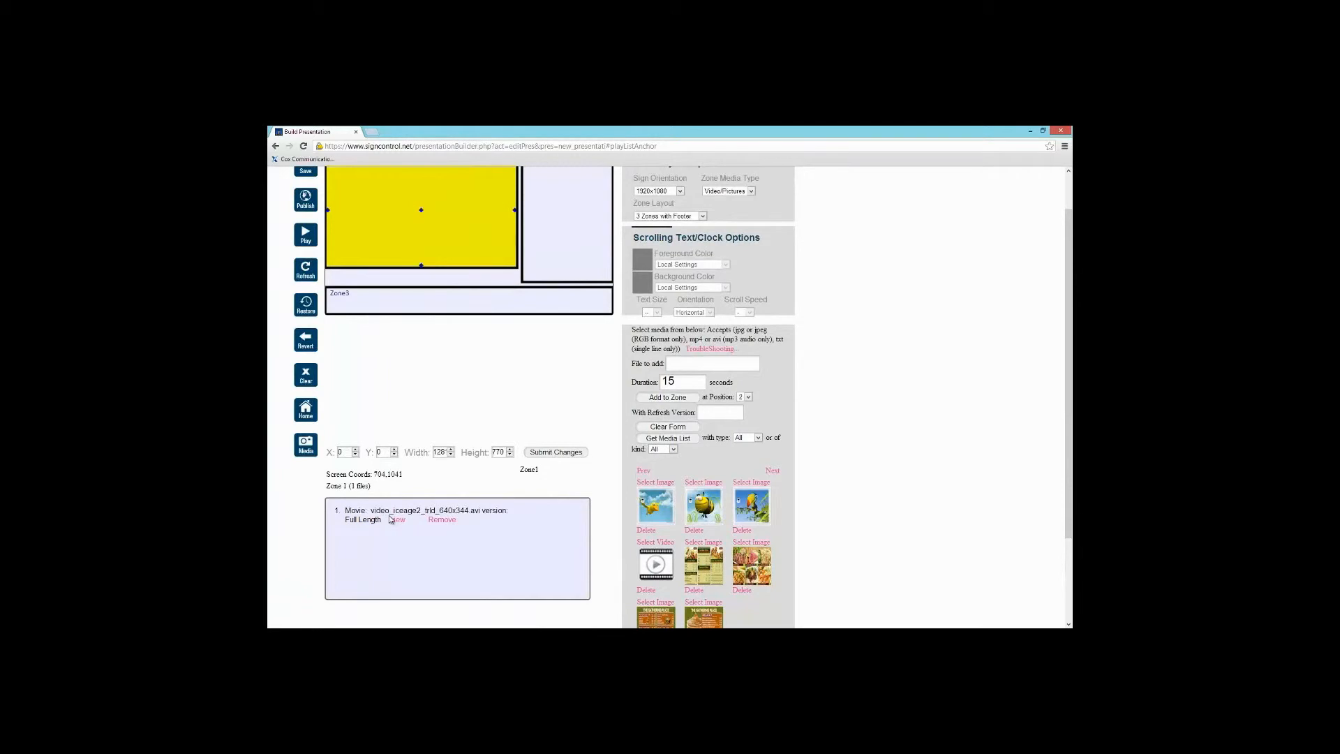
click(539, 252)
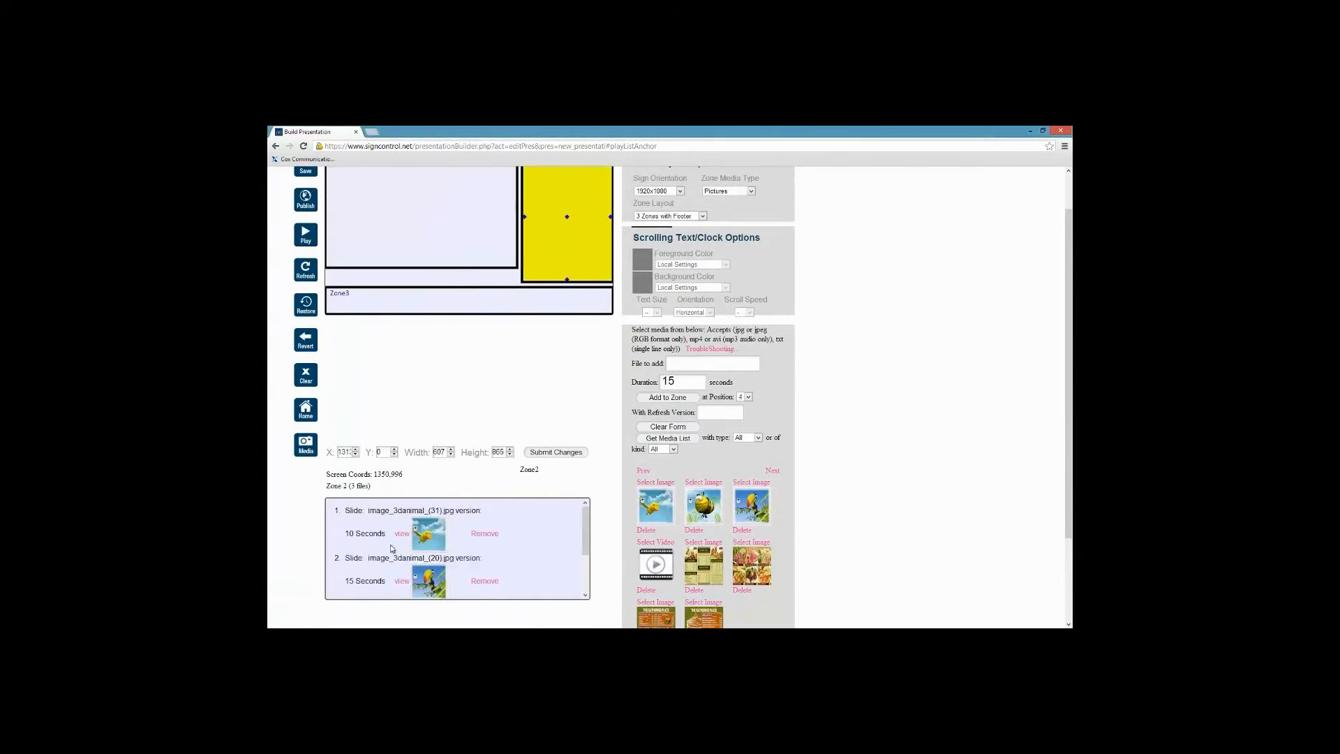
scroll(536, 545, down, 4)
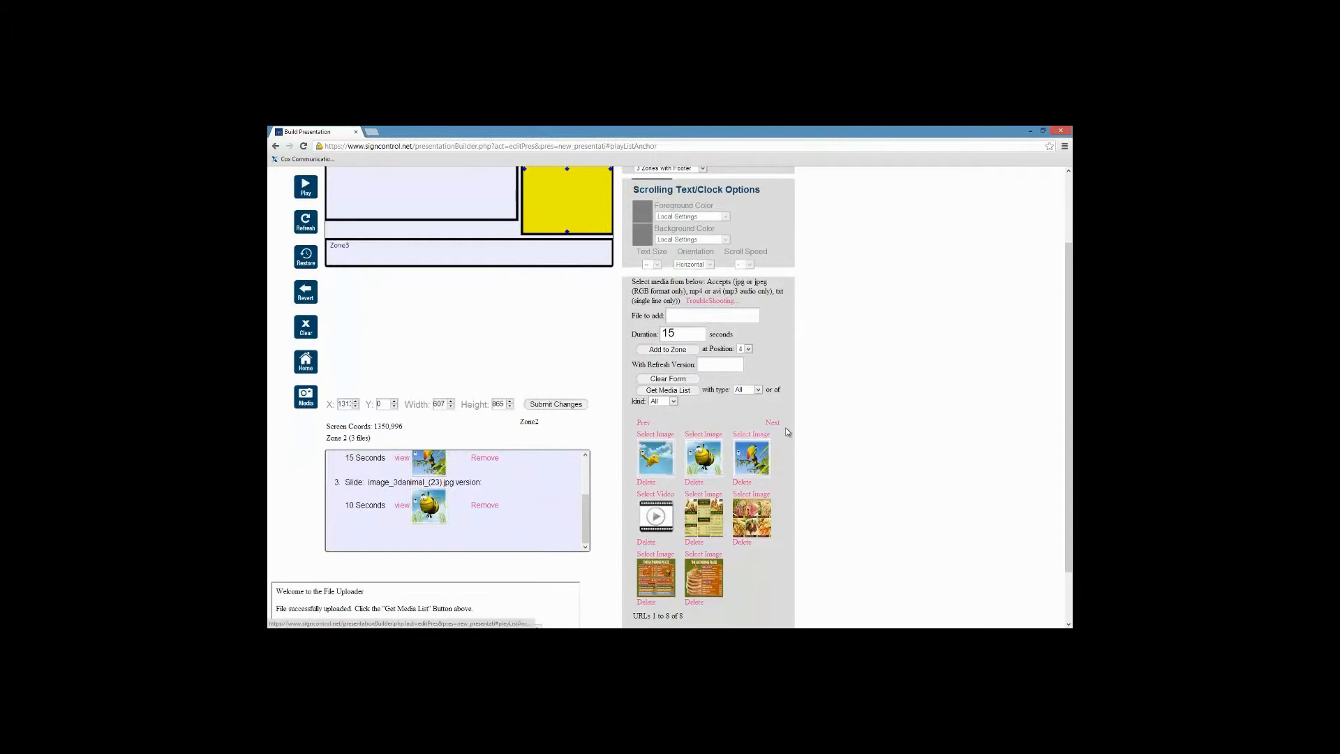
scroll(521, 455, up, 3)
scroll(517, 482, down, 4)
scroll(515, 474, up, 4)
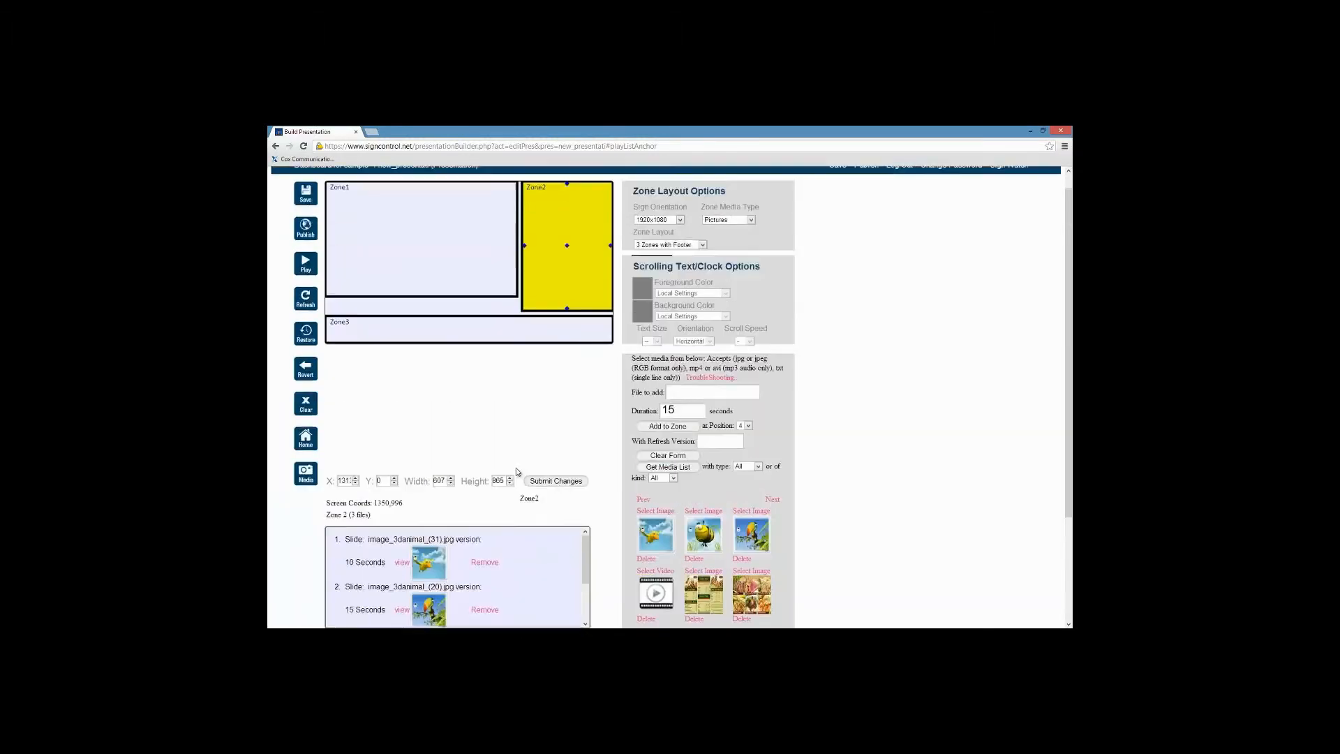
Set the media type of Zone3 to Scrolling Text
click(454, 349)
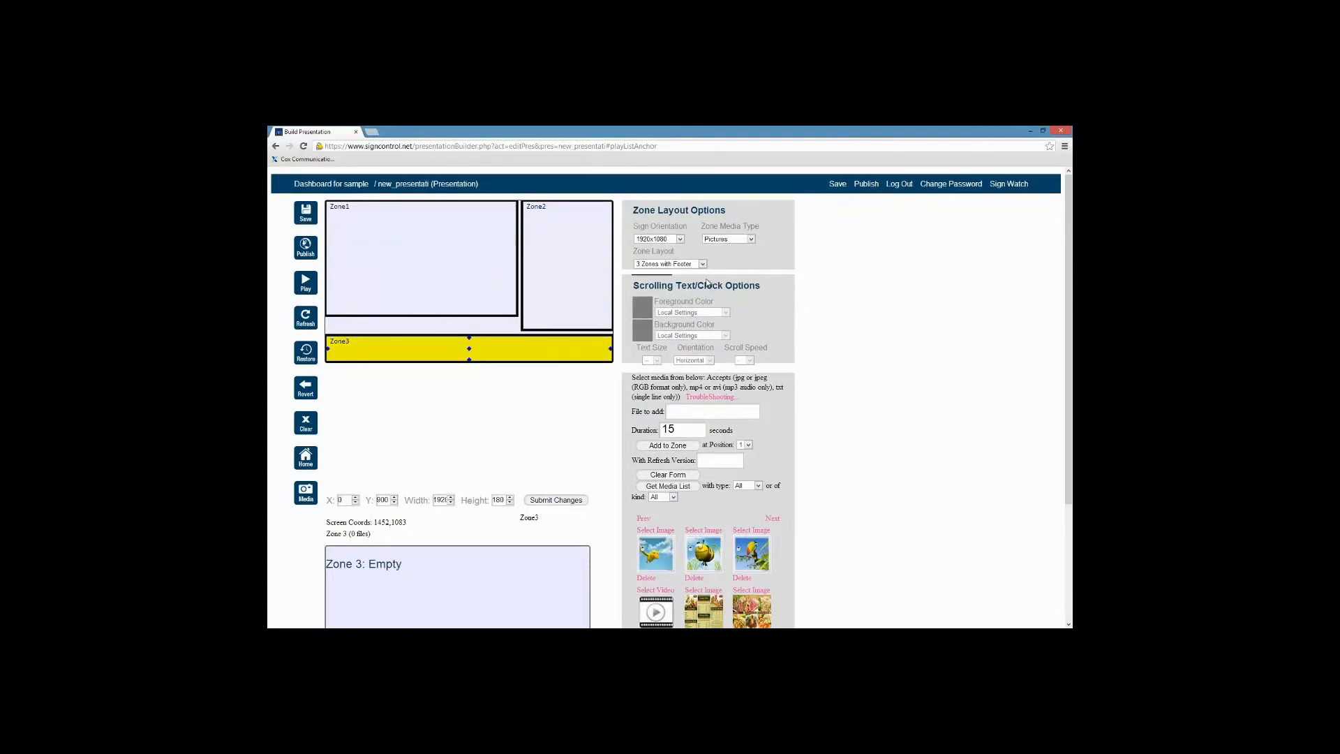
click(750, 239)
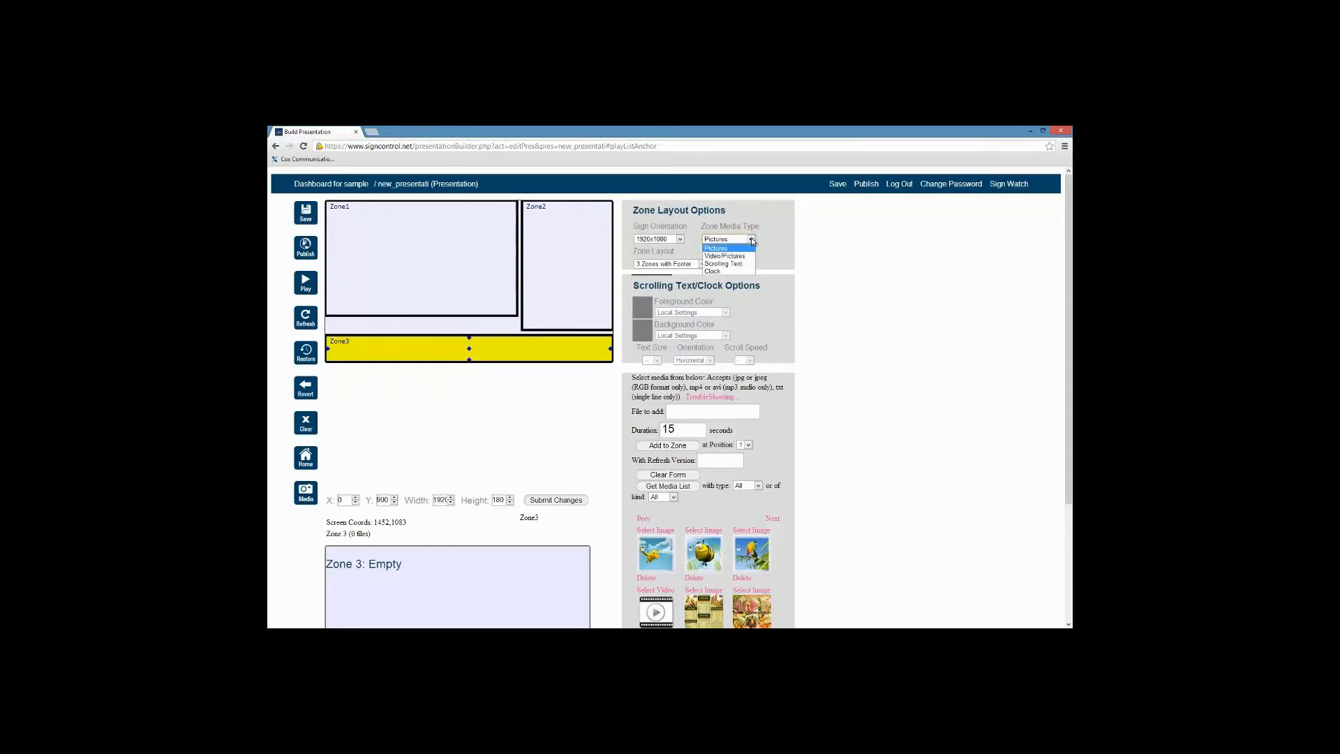
click(721, 264)
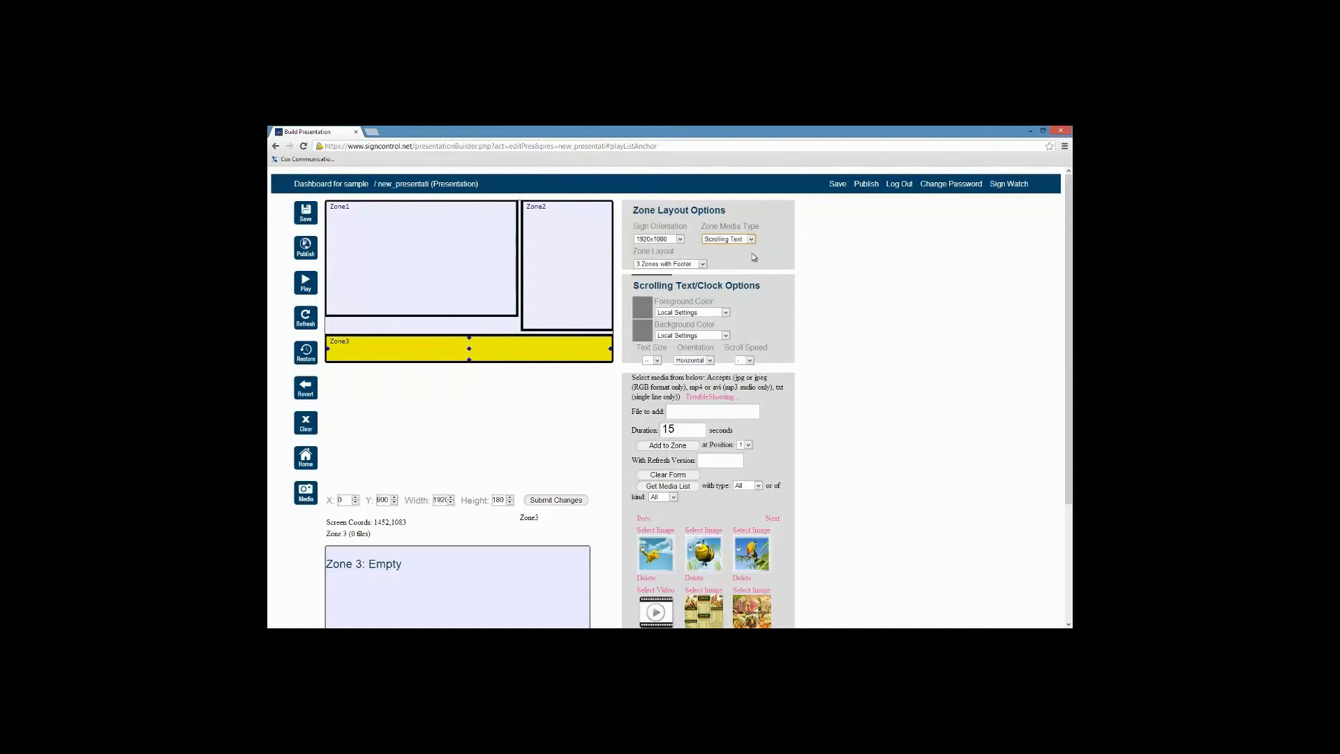
Open the file chooser for the media upload and launch Notepad from the list of all apps
scroll(539, 375, down, 3)
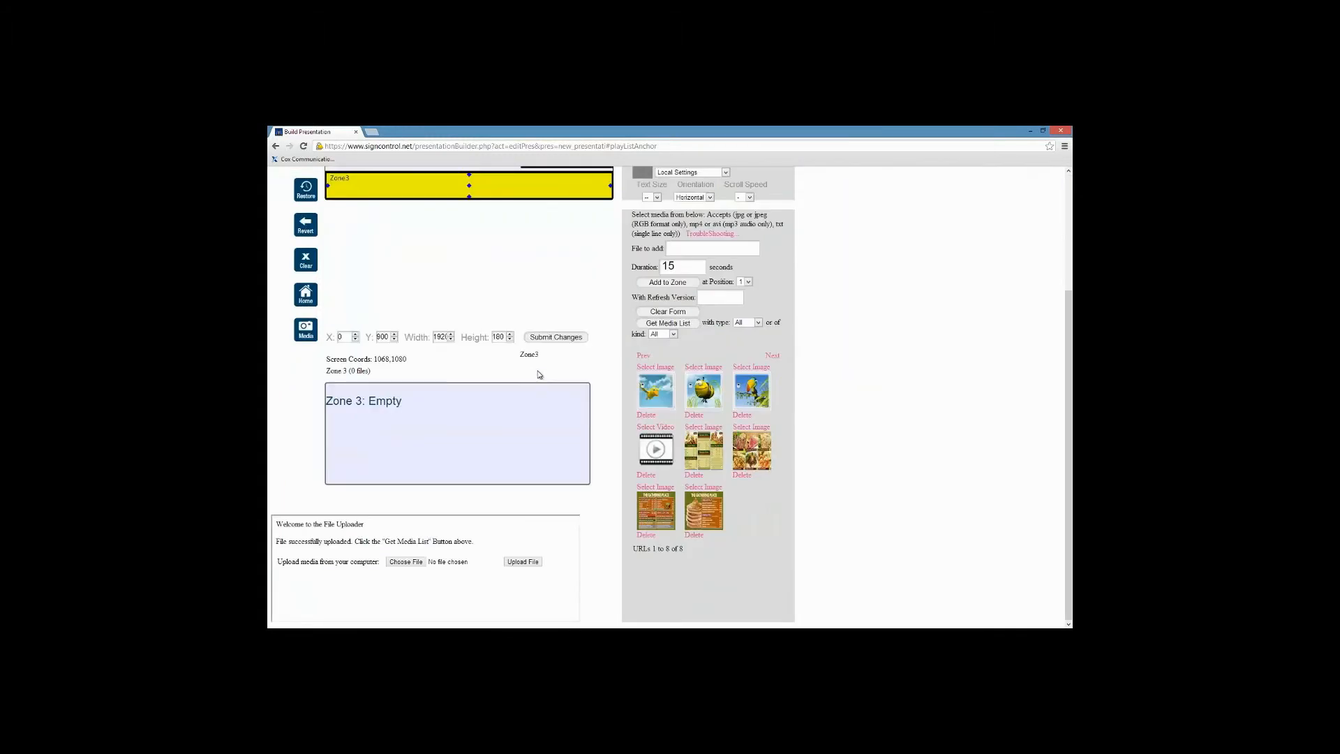
click(406, 563)
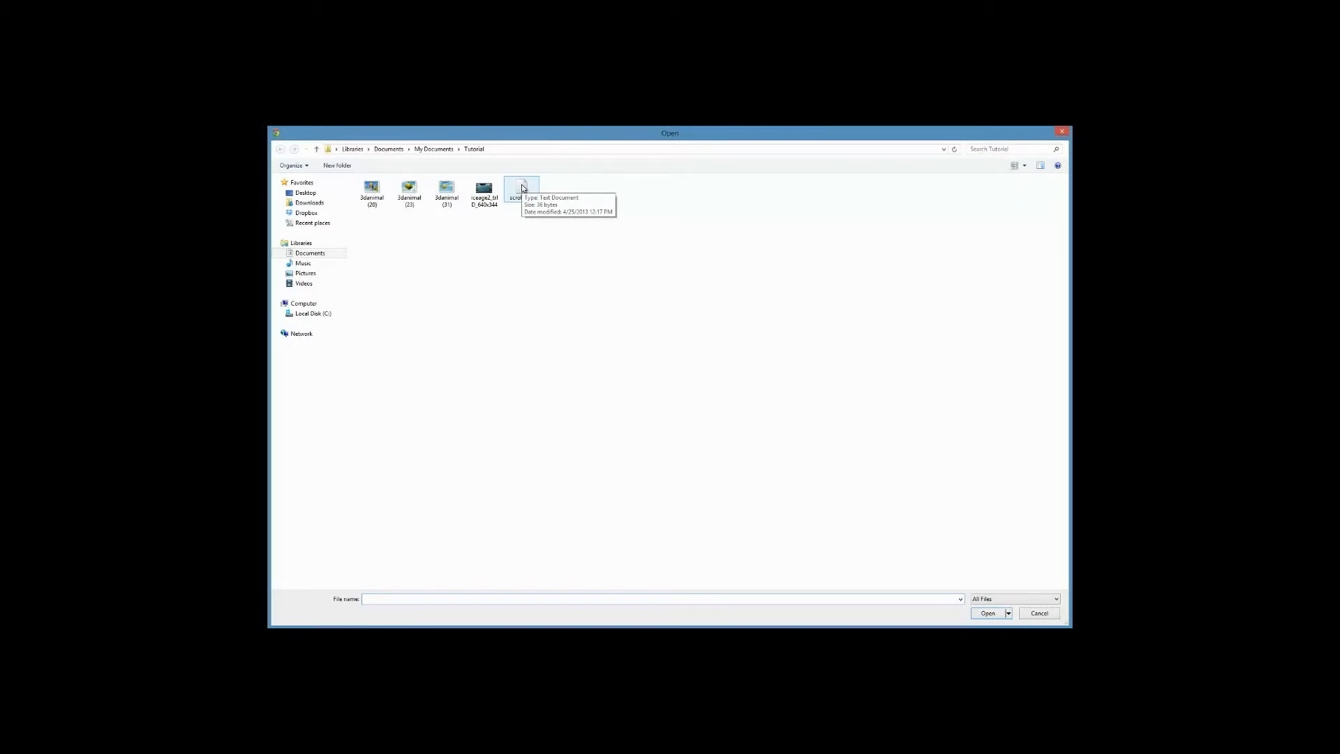
mouse_move(304, 619)
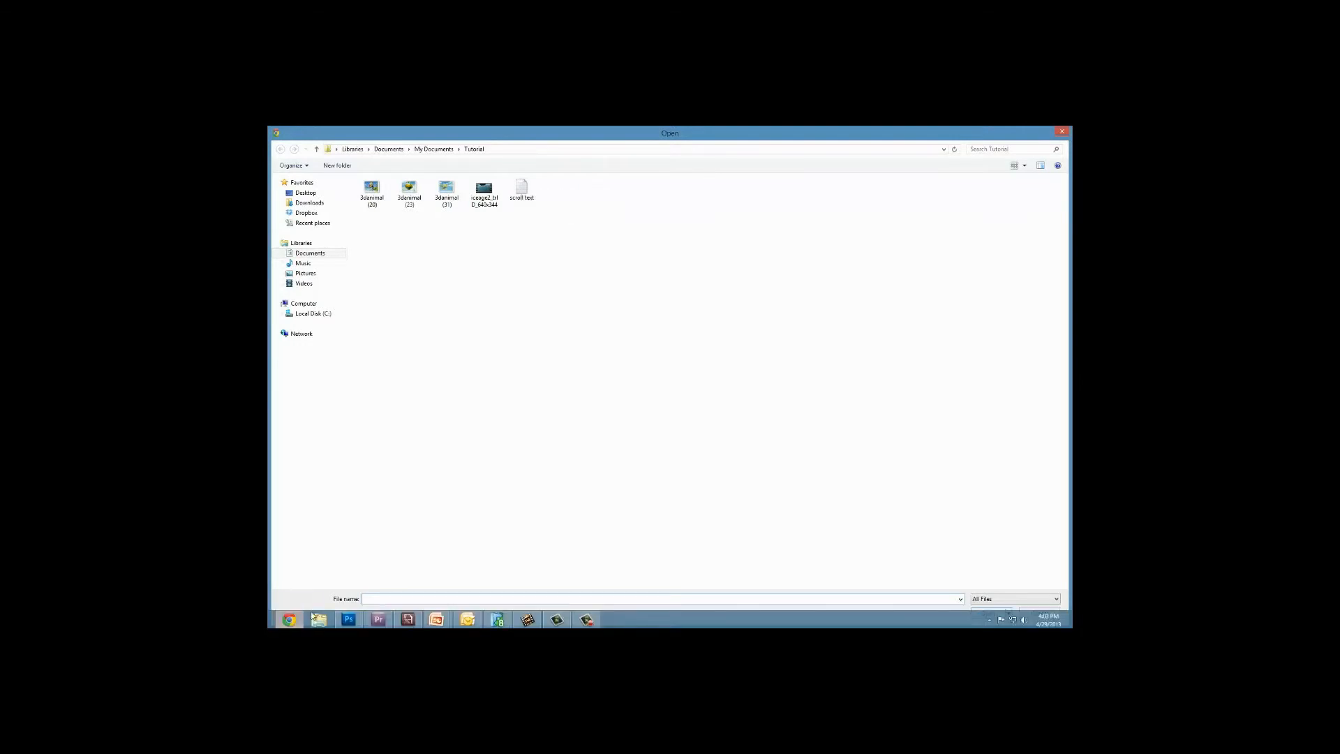
click(273, 620)
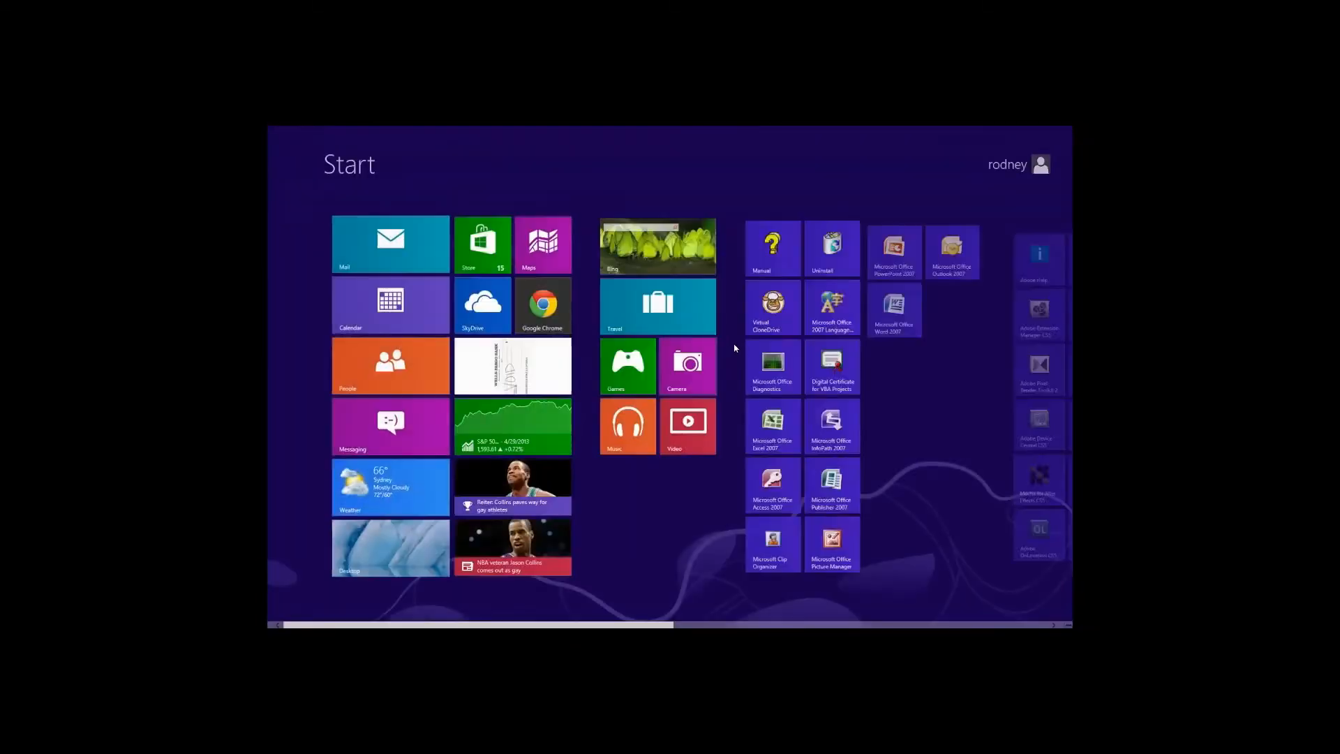
scroll(885, 409, right, 2)
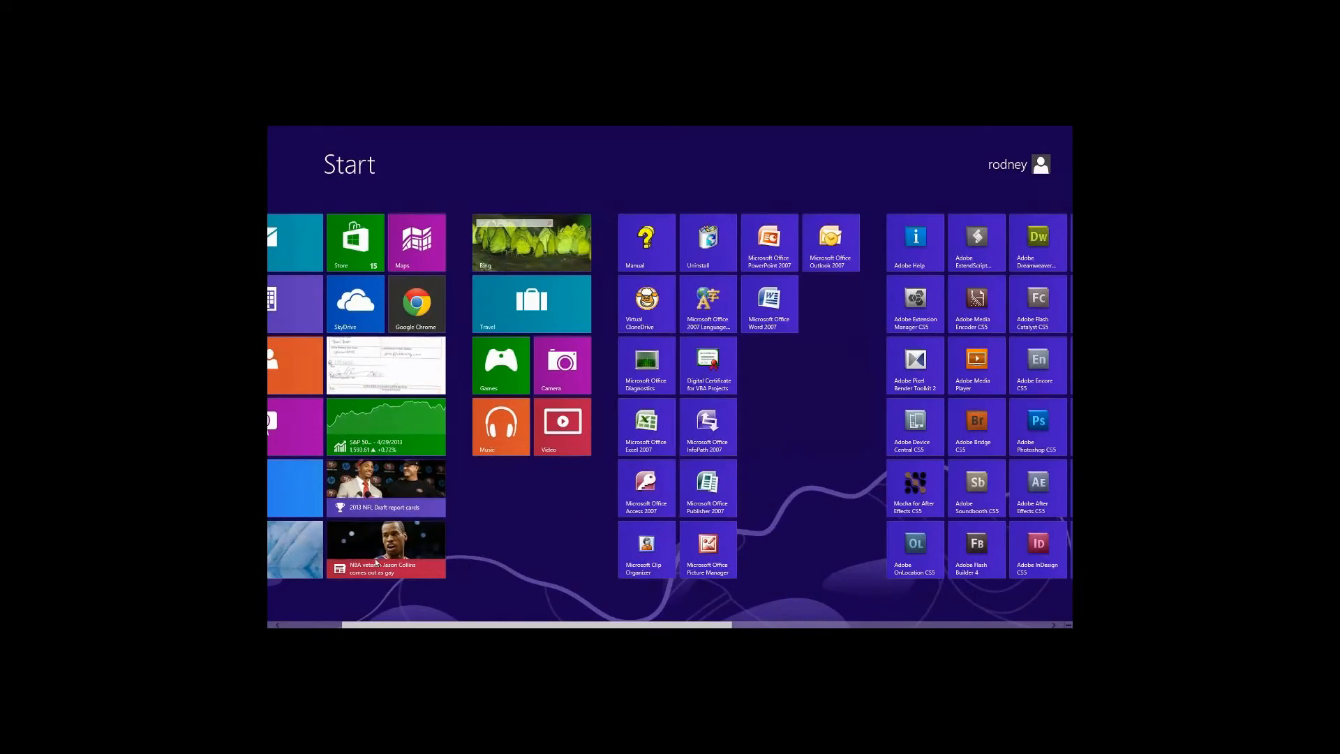
scroll(793, 414, down, 5)
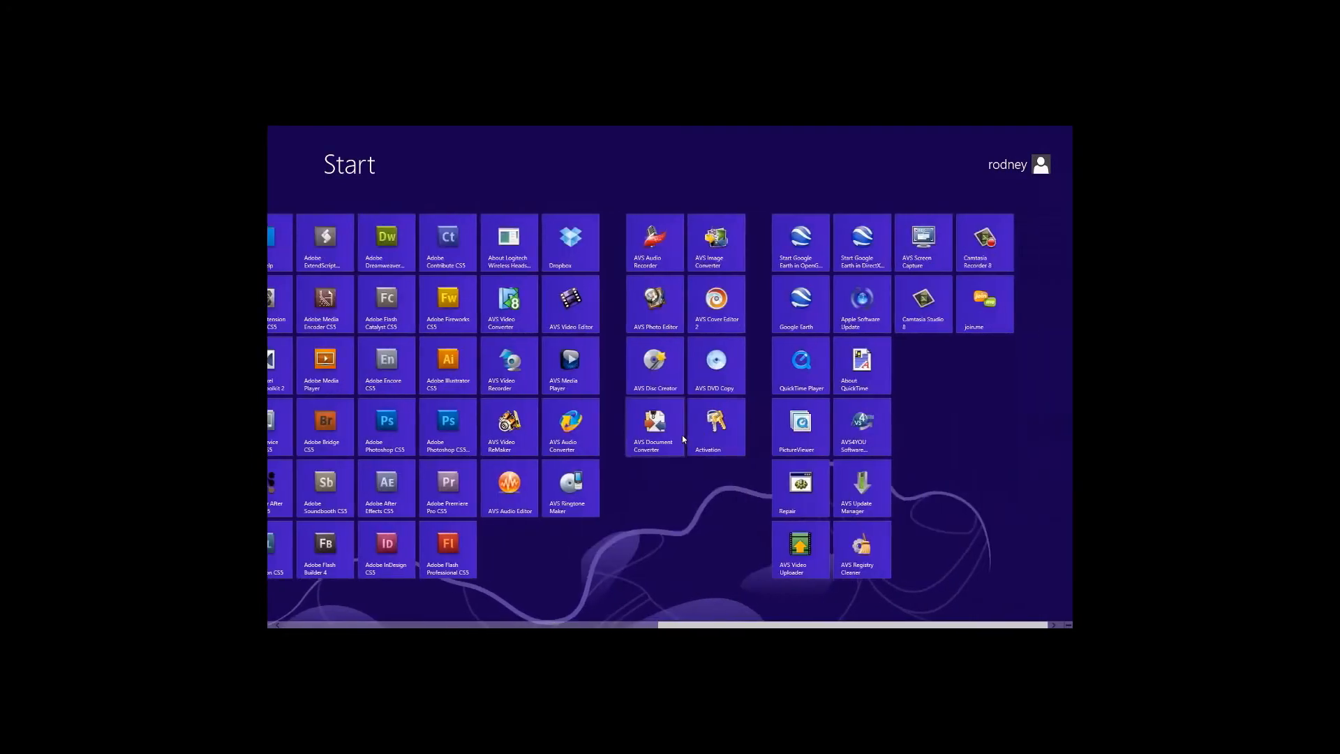
right_click(940, 405)
click(1042, 608)
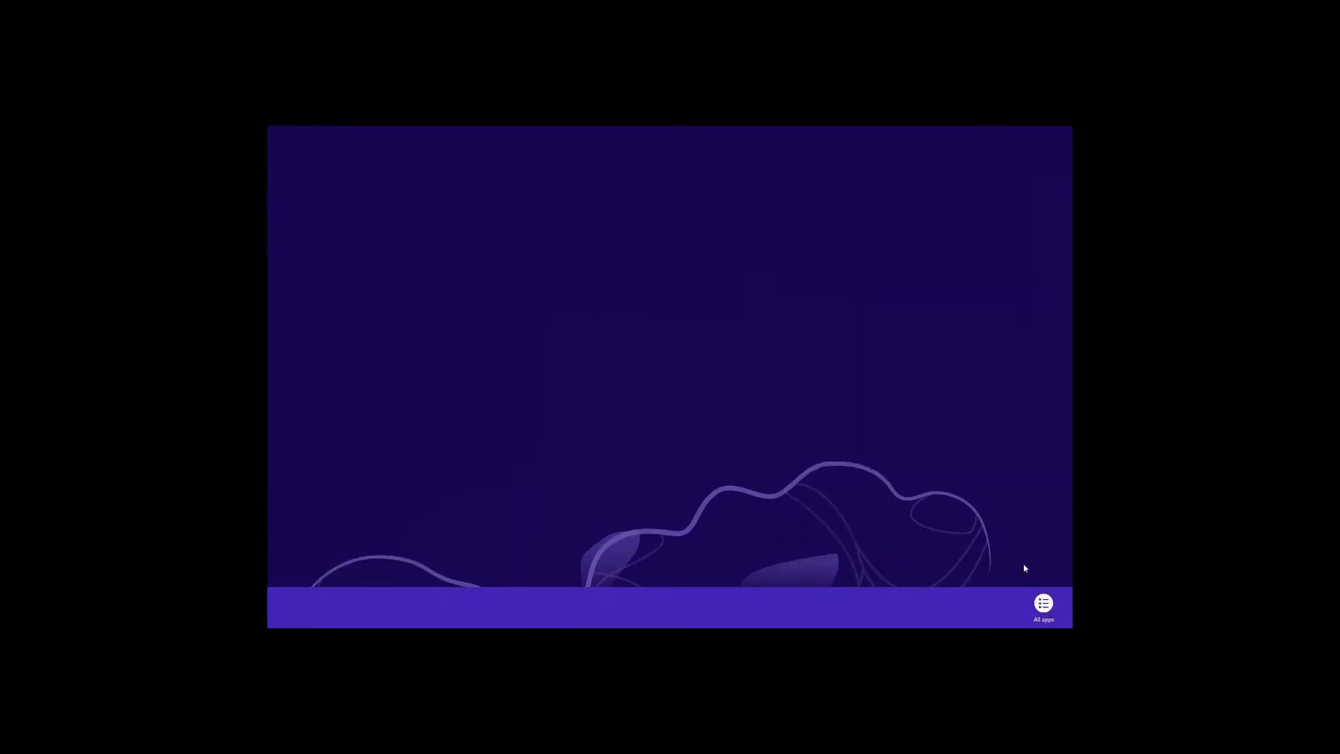
scroll(930, 498, down, 3)
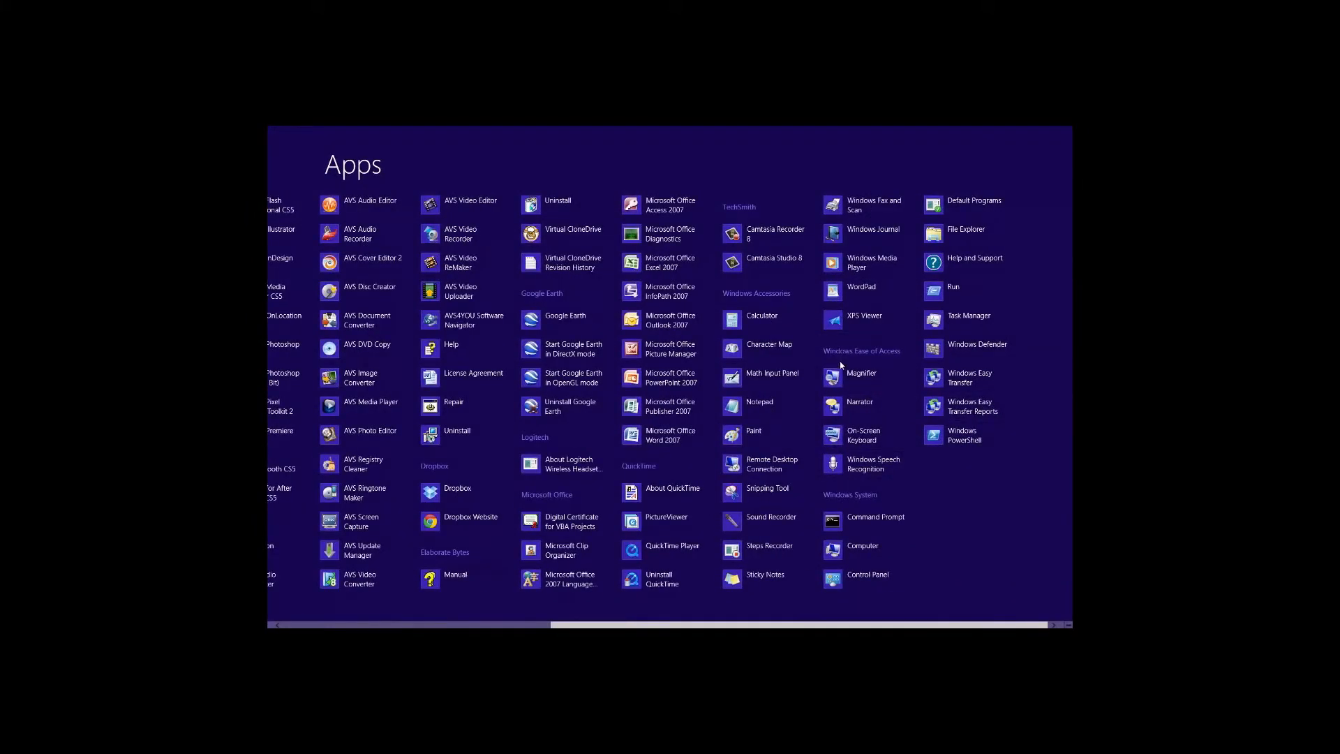
click(759, 405)
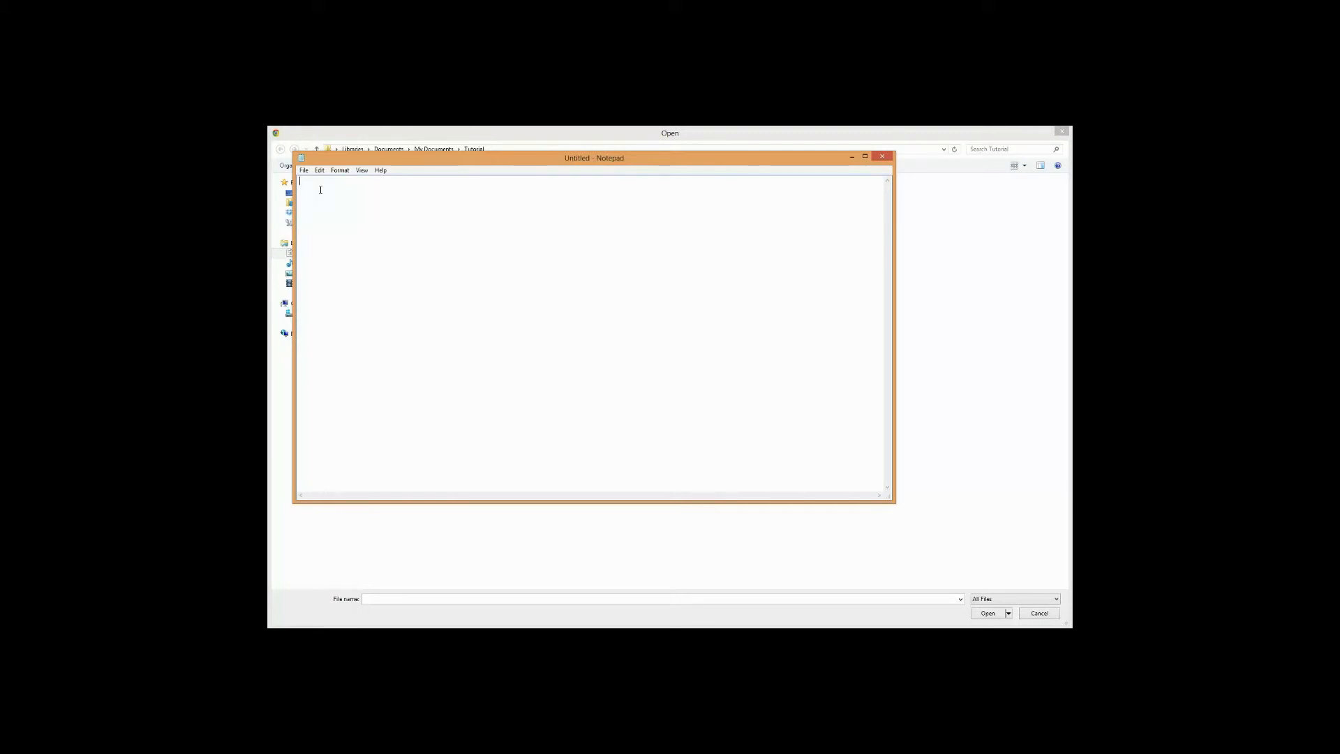
Write "this is the message i want people to see" in the blank Notepad document, save it as 2 in the Tutorial folder and close it
text(is the message i want people to see)
click(305, 171)
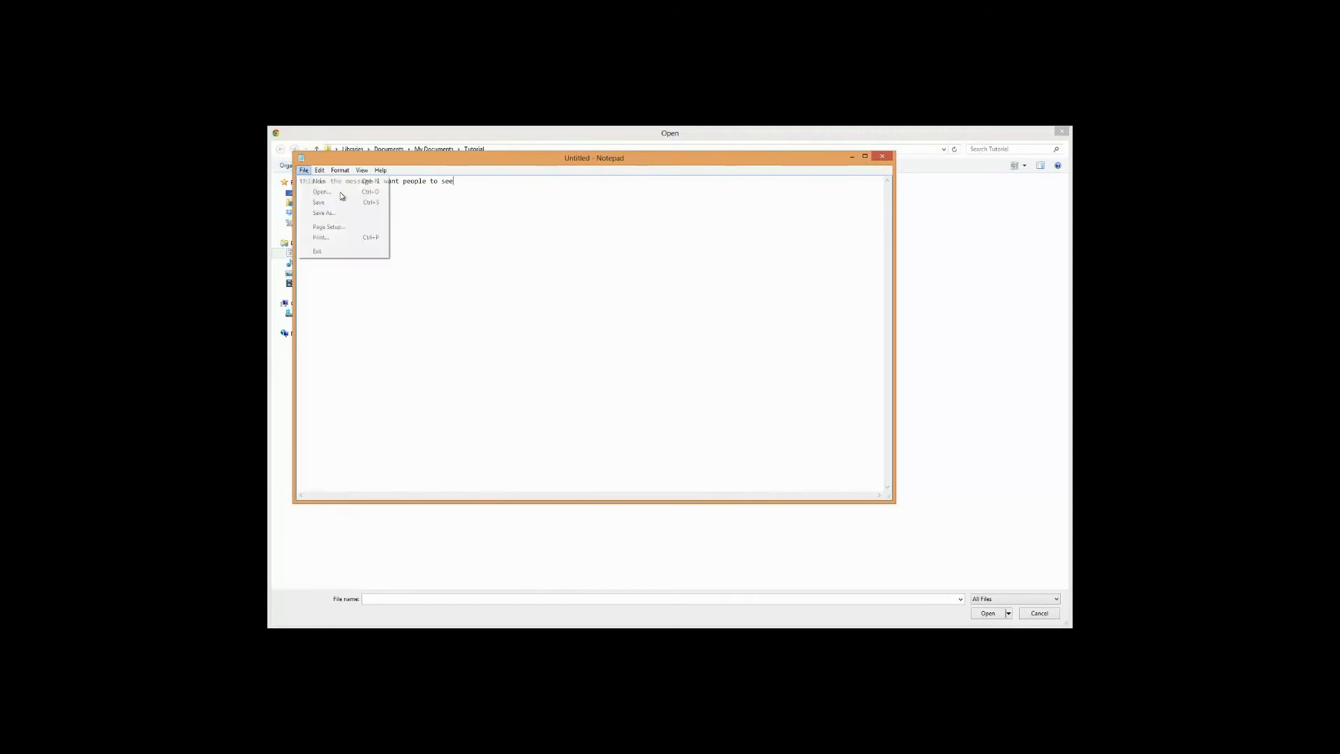
click(323, 213)
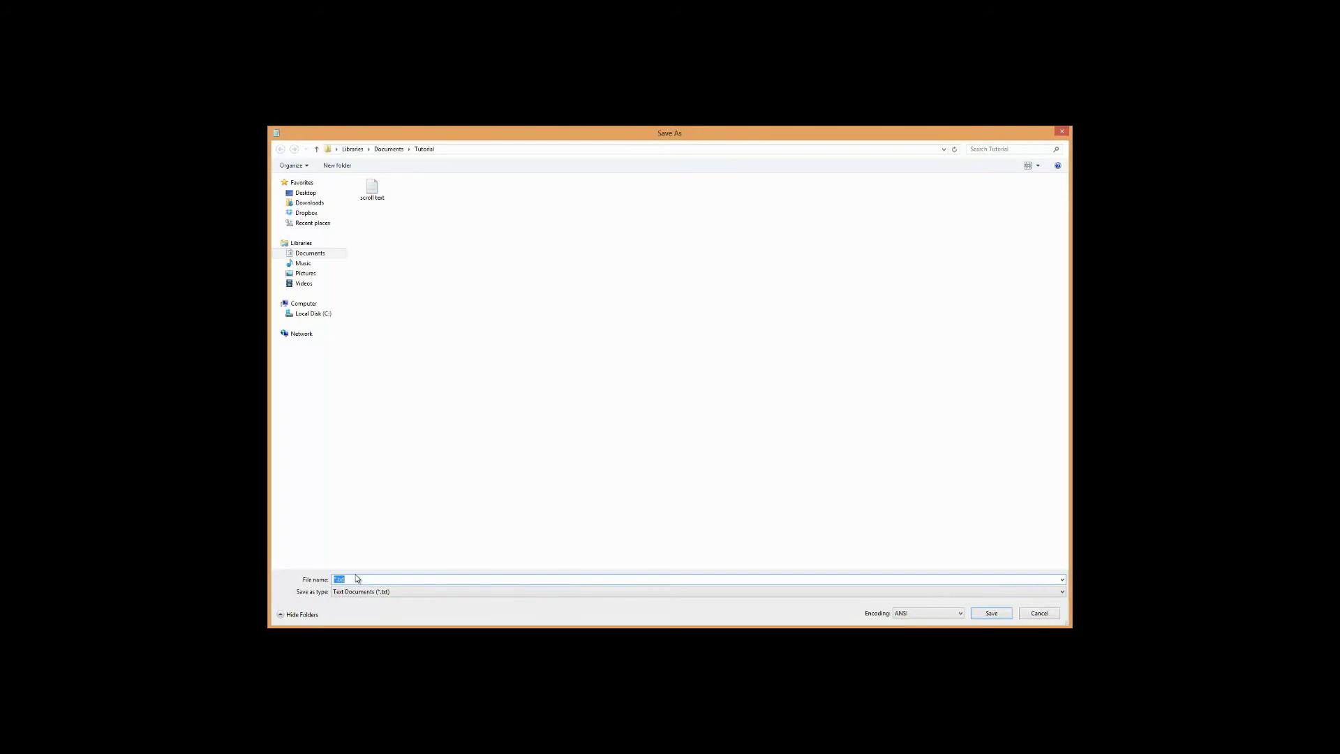
text(2)
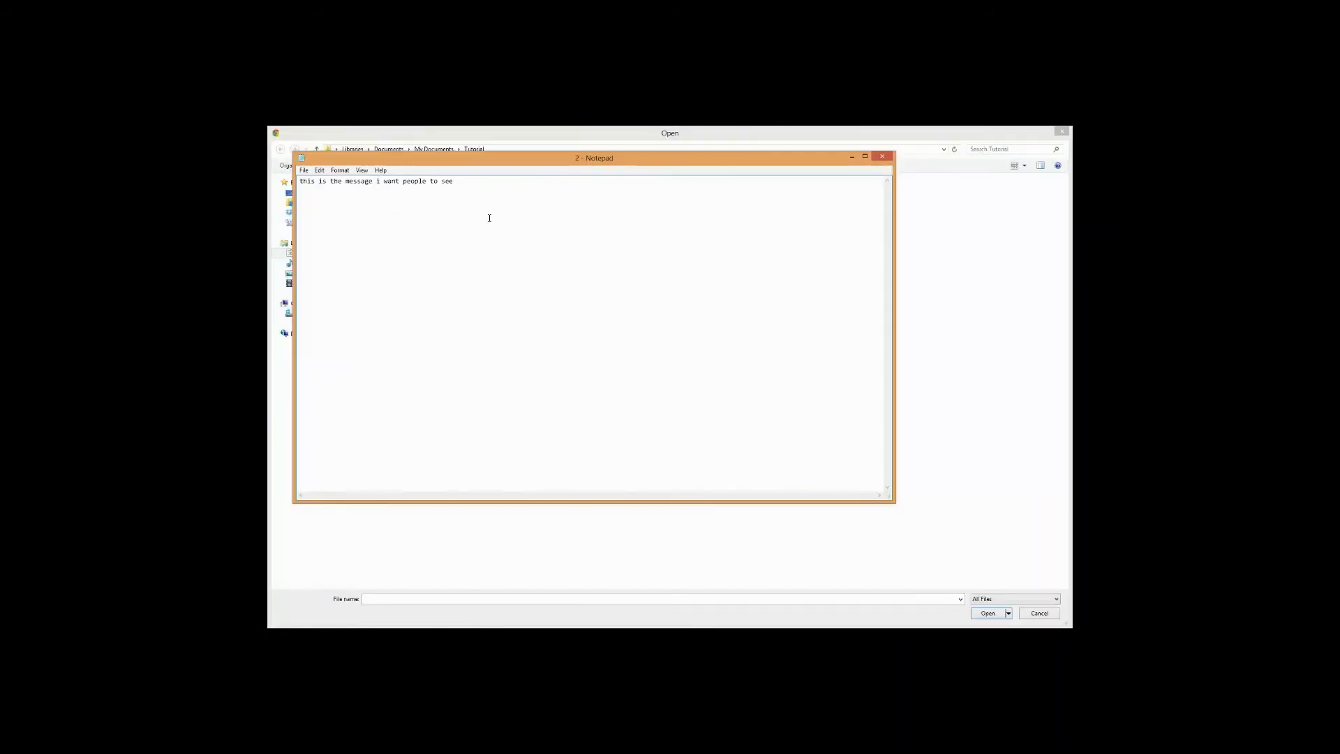
click(882, 156)
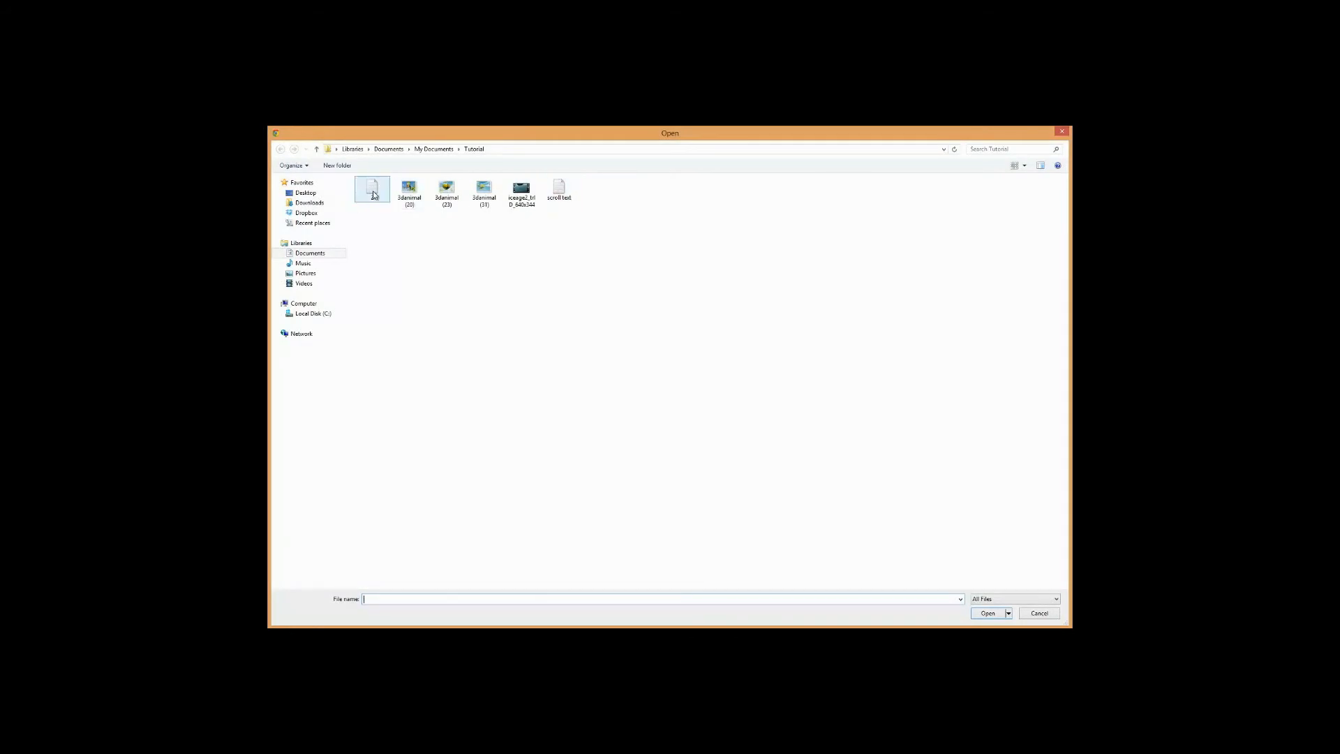
Upload the scroll text file from the Tutorial folder and reload the media list
click(558, 187)
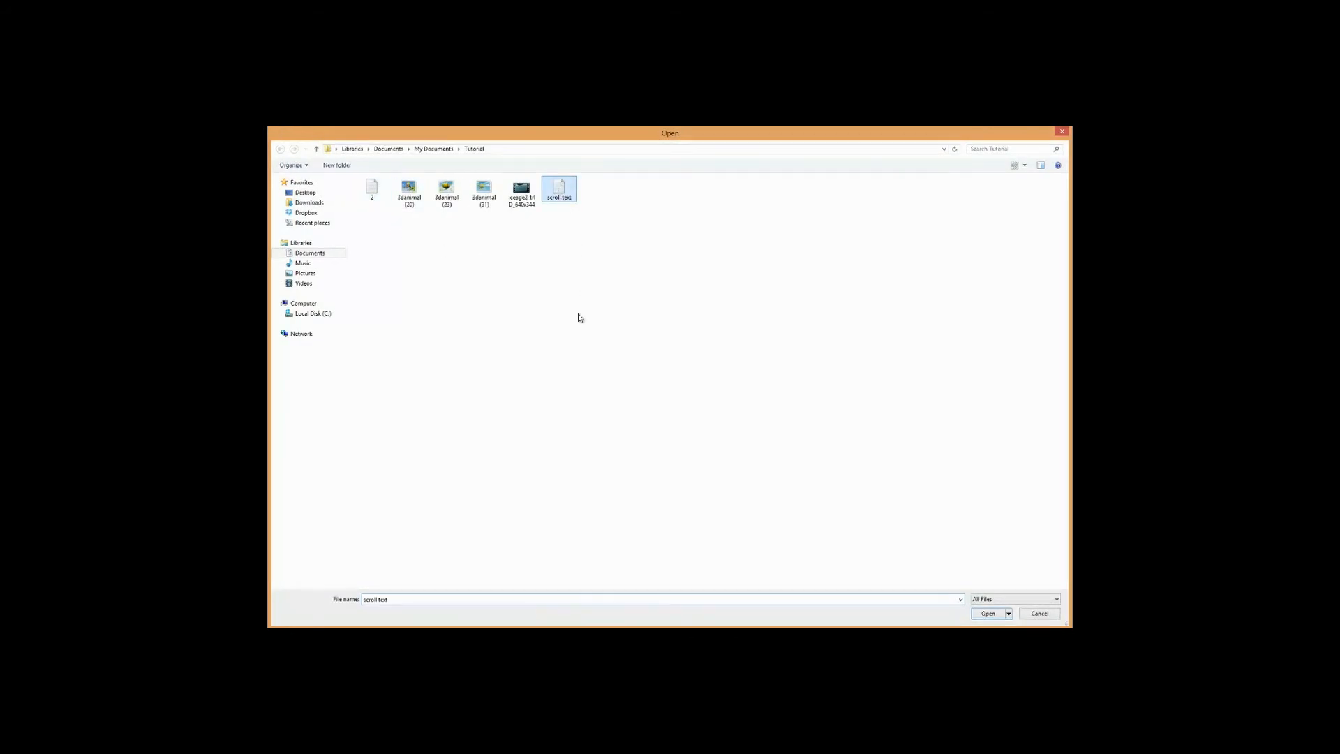
key(Return)
click(523, 562)
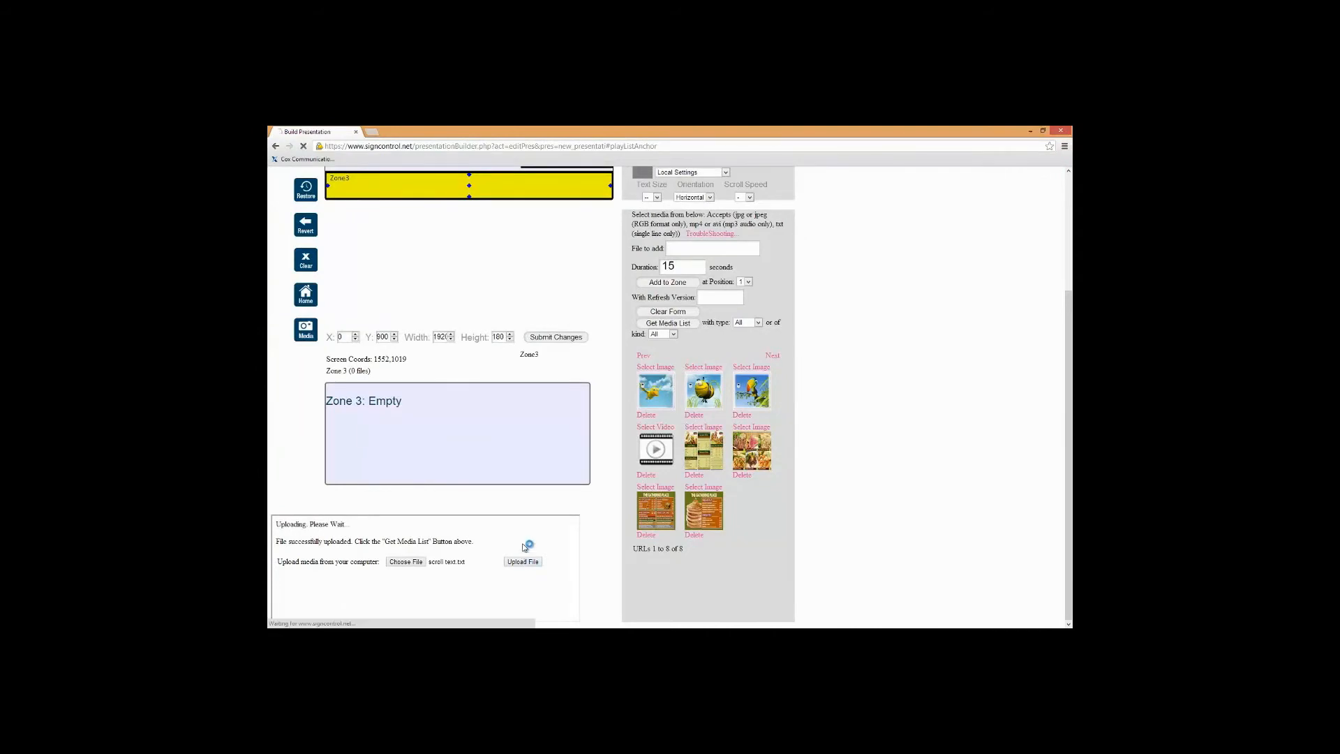
click(667, 323)
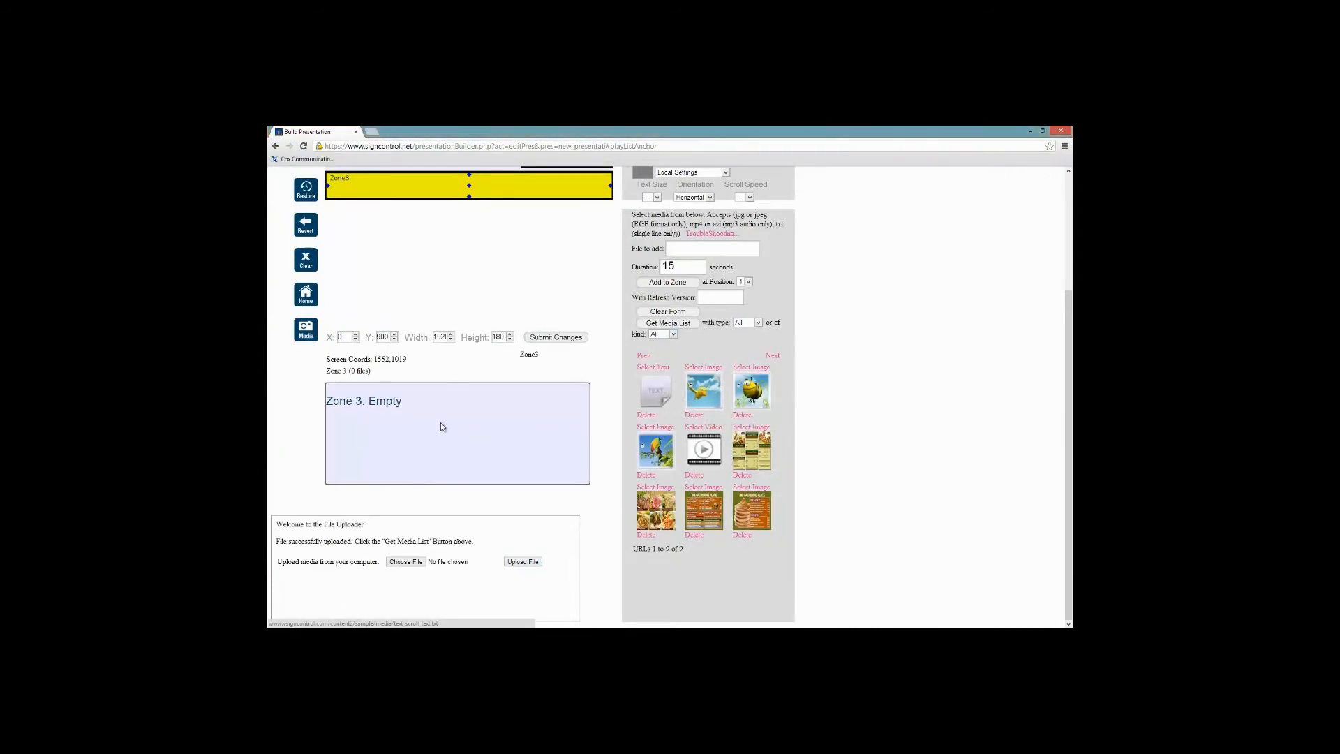
Clear the duration and add the uploaded text file text_scroll_text.txt to Zone3 at position 1
double_click(668, 266)
key(BackSpace)
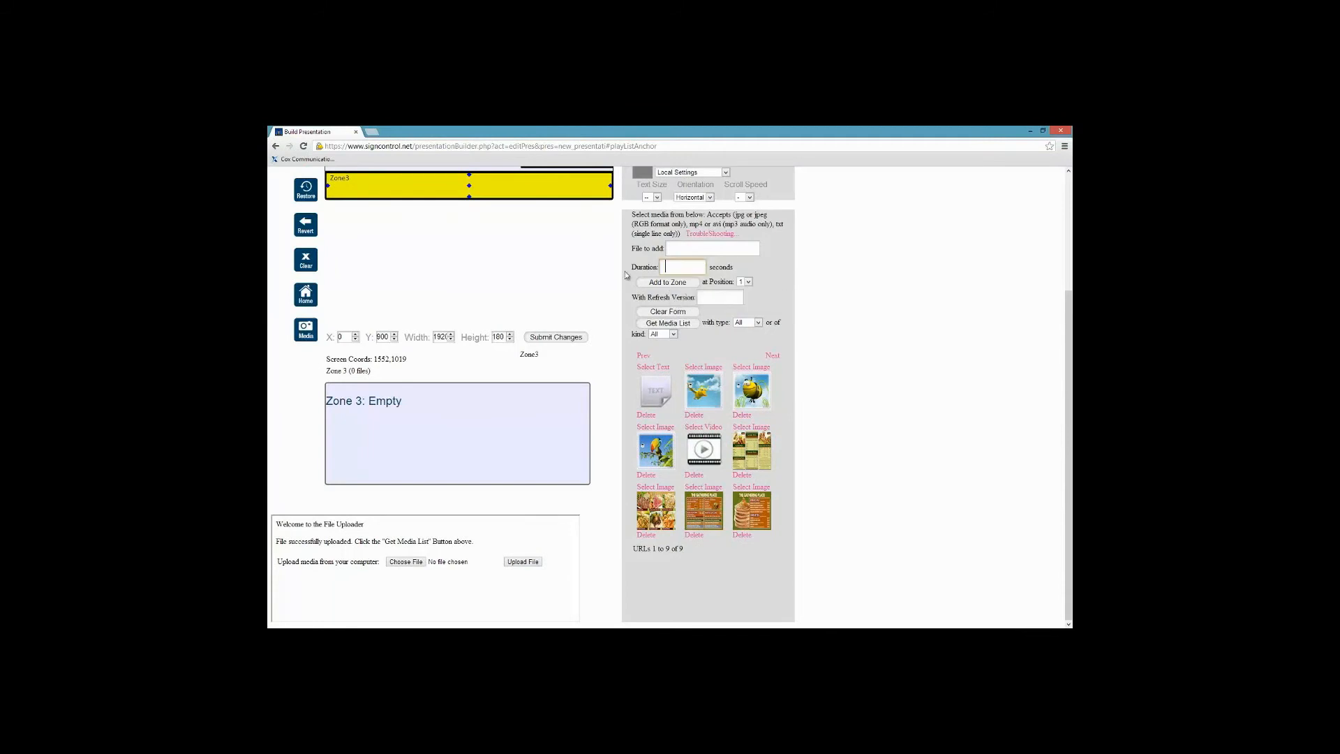
click(663, 282)
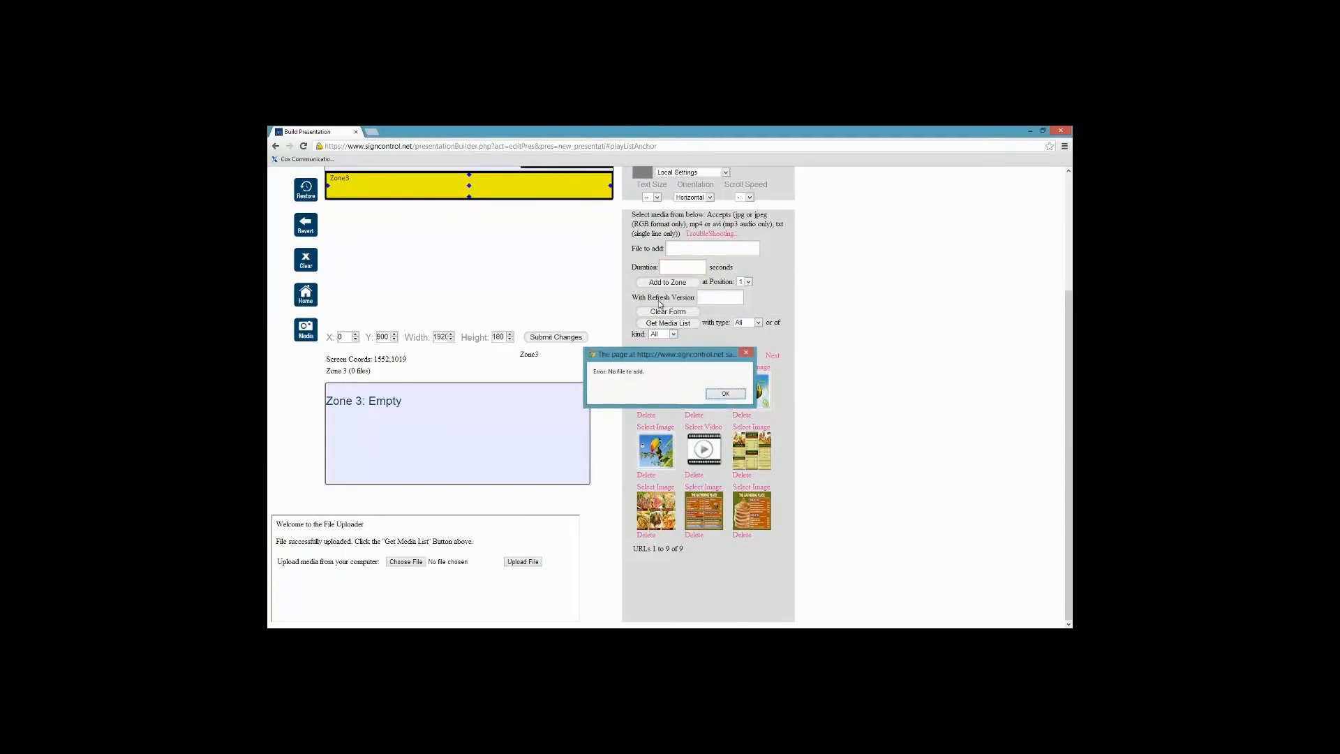
click(724, 394)
scroll(544, 398, up, 3)
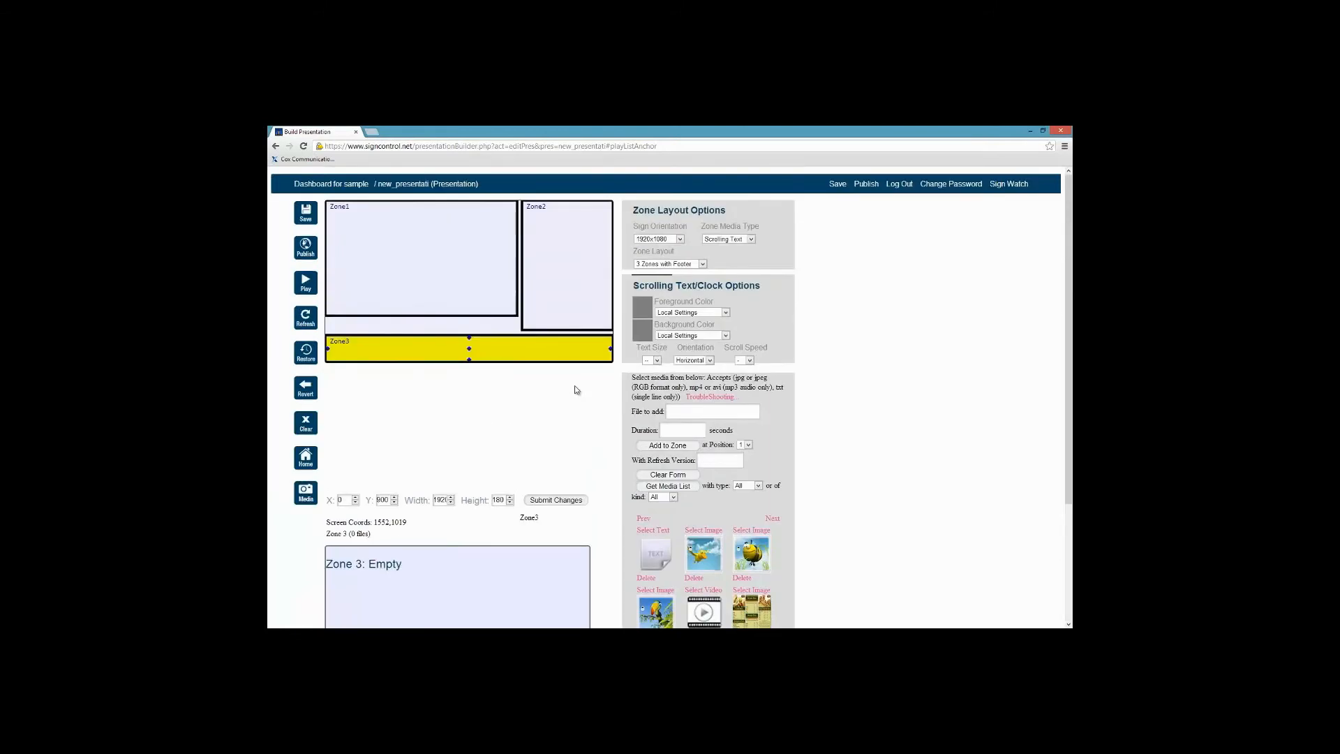
scroll(653, 444, down, 2)
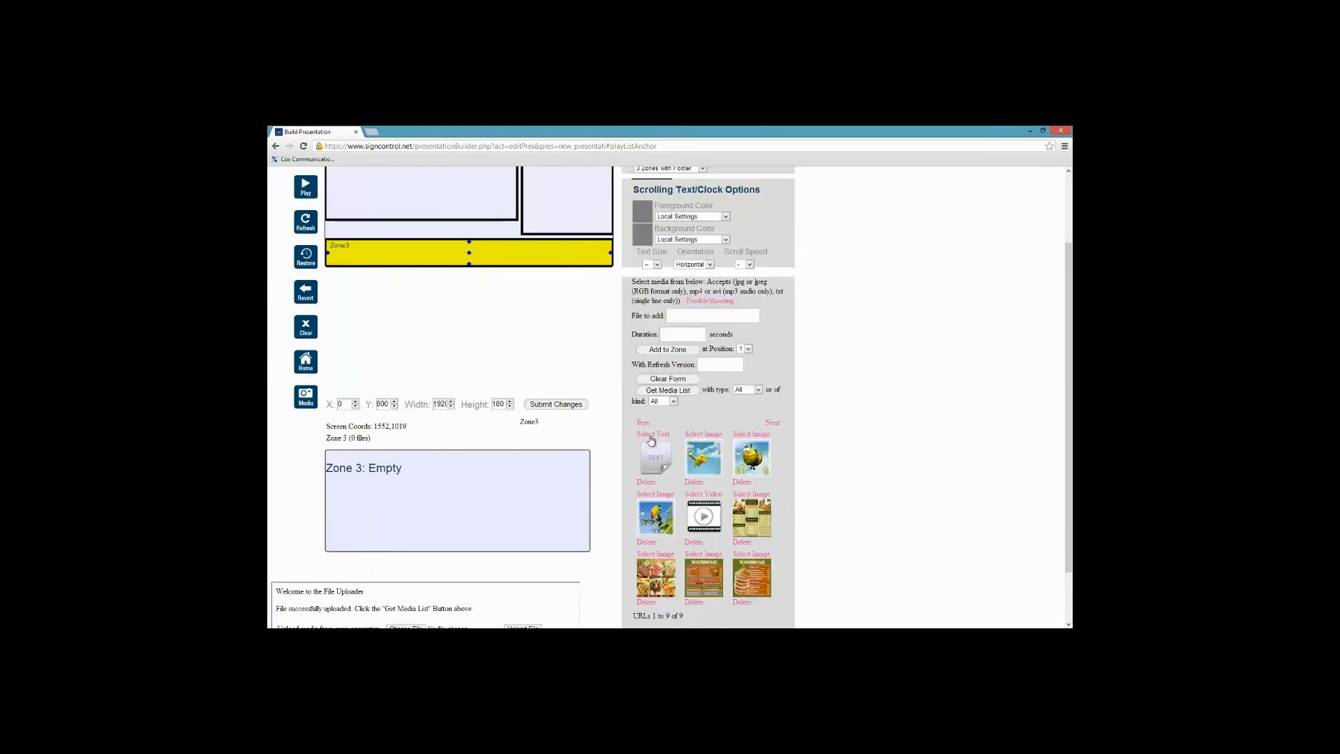
click(653, 444)
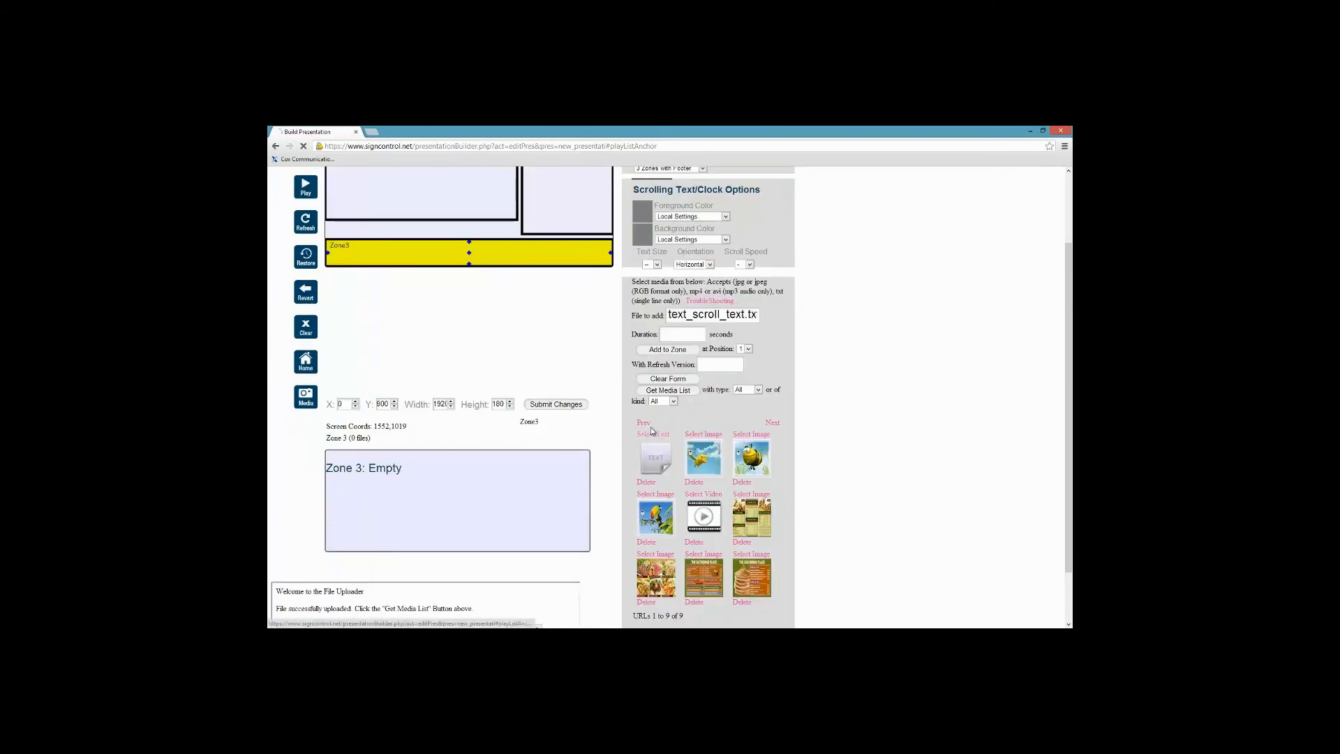
click(668, 349)
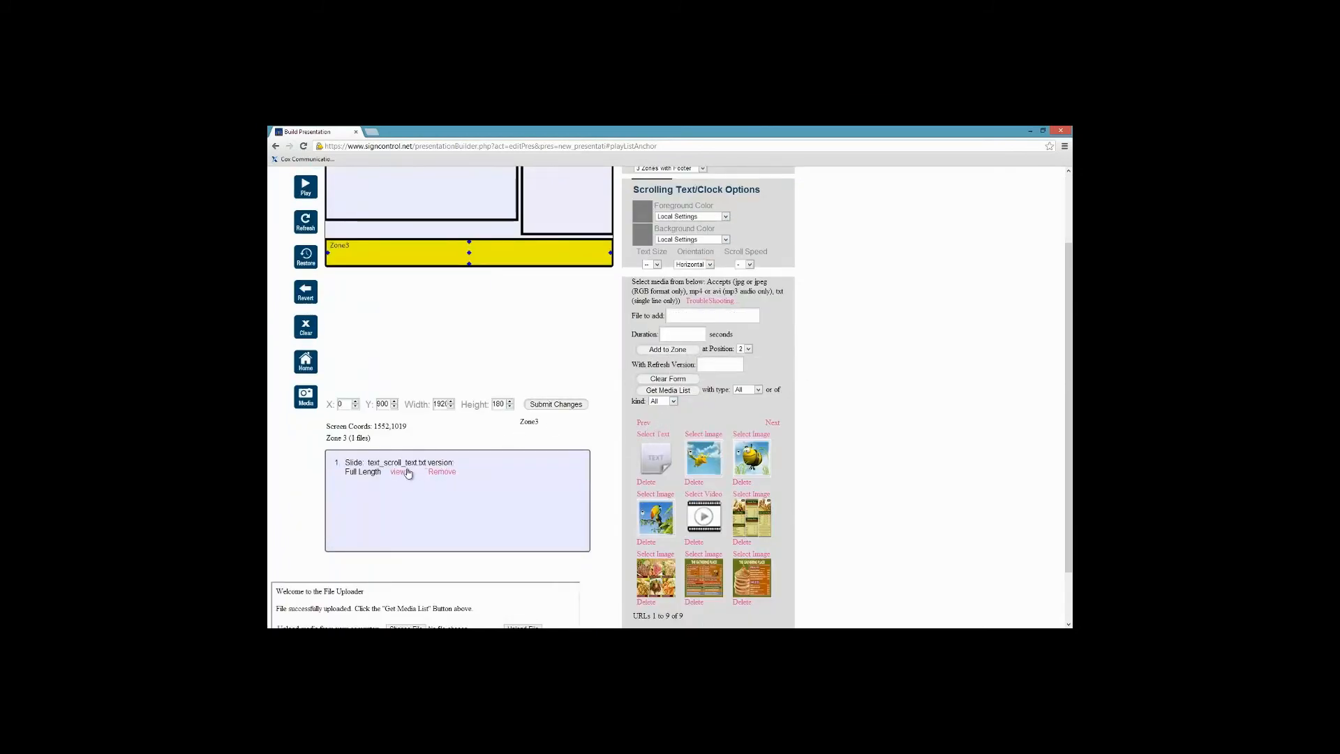
Save the presentation and publish it
scroll(514, 491, up, 2)
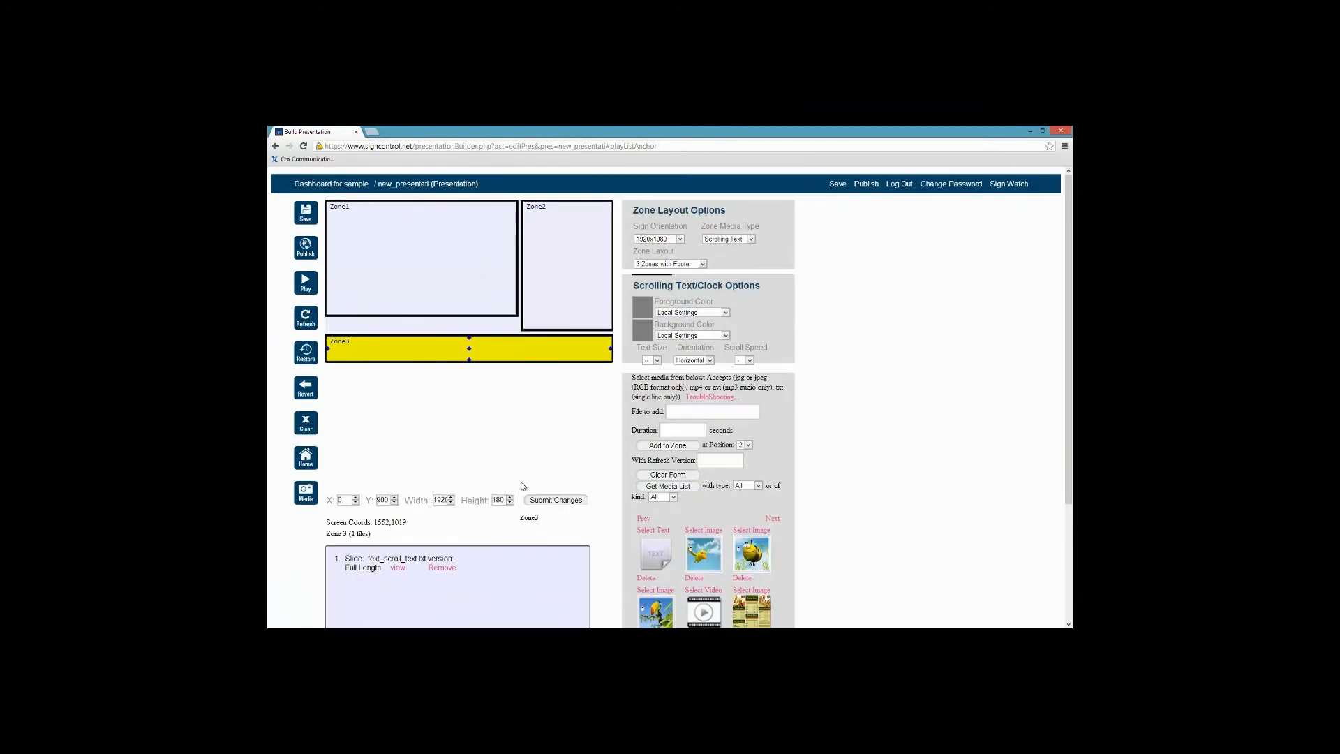
click(306, 214)
click(736, 398)
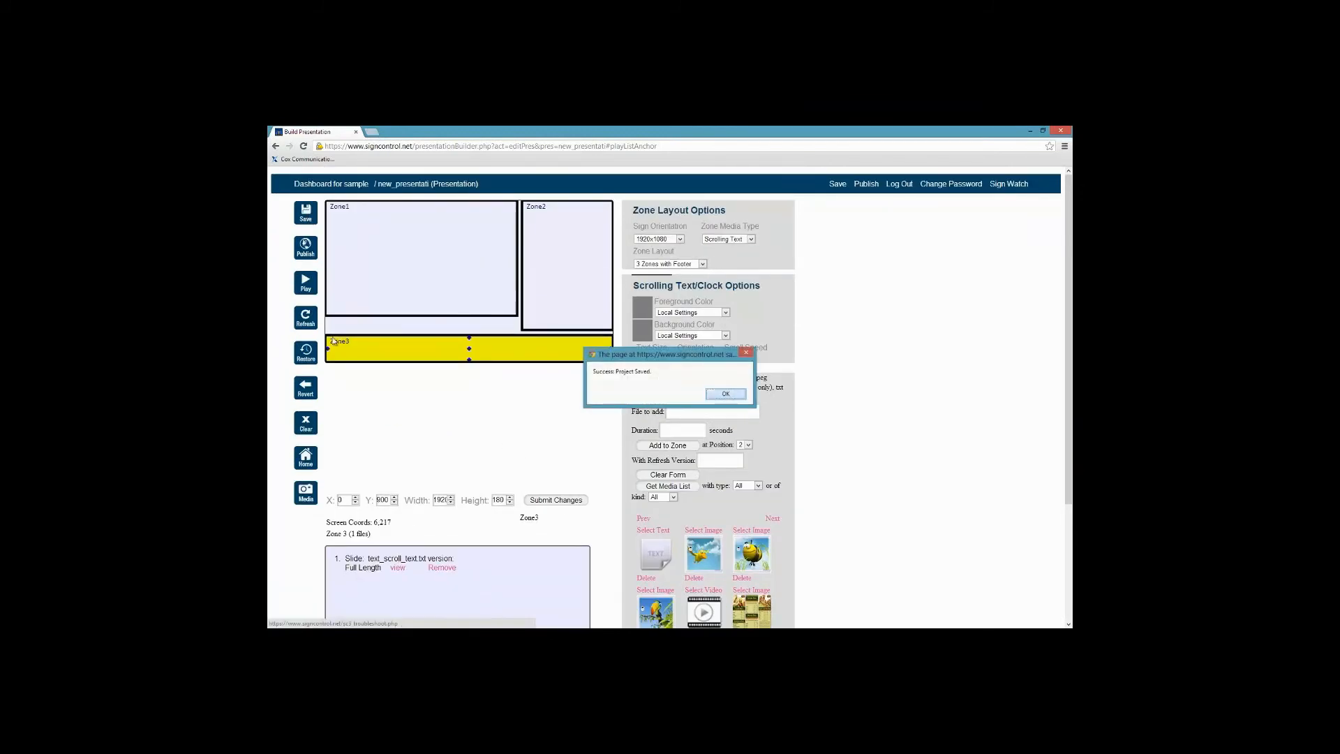
click(307, 250)
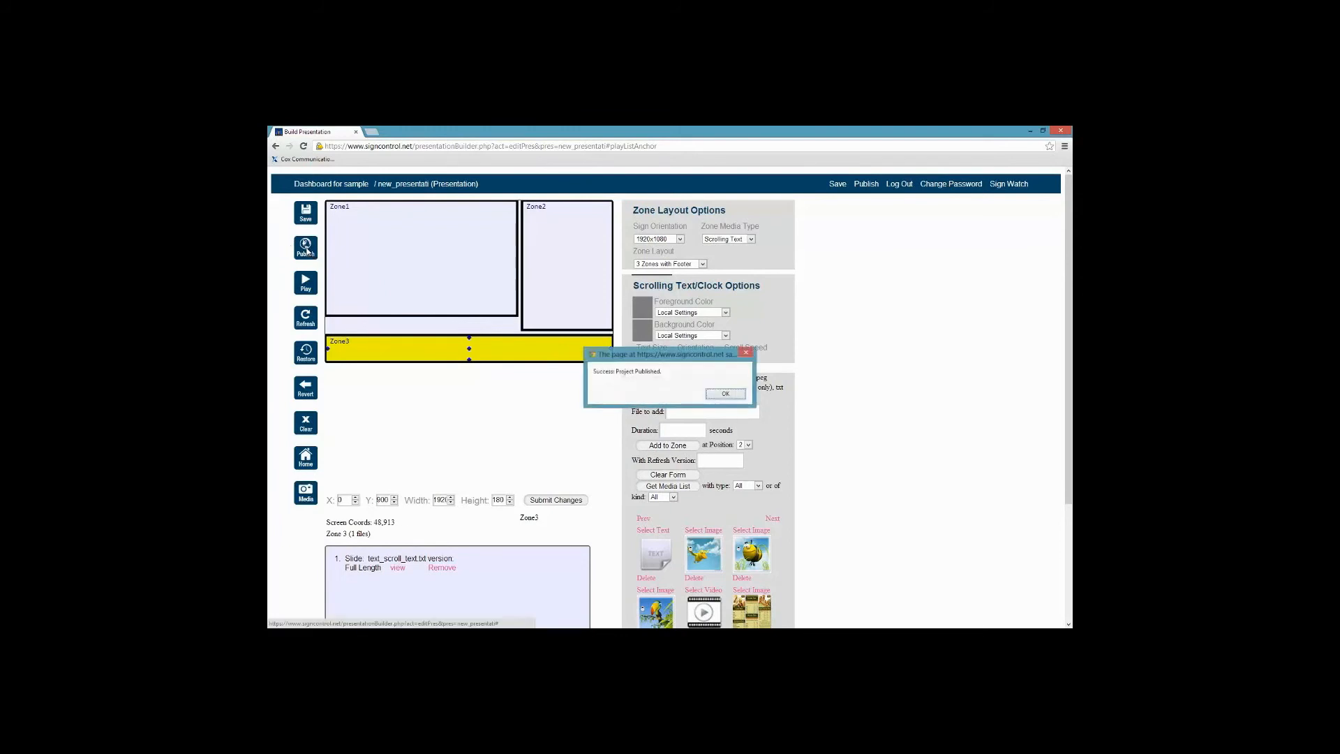
click(724, 395)
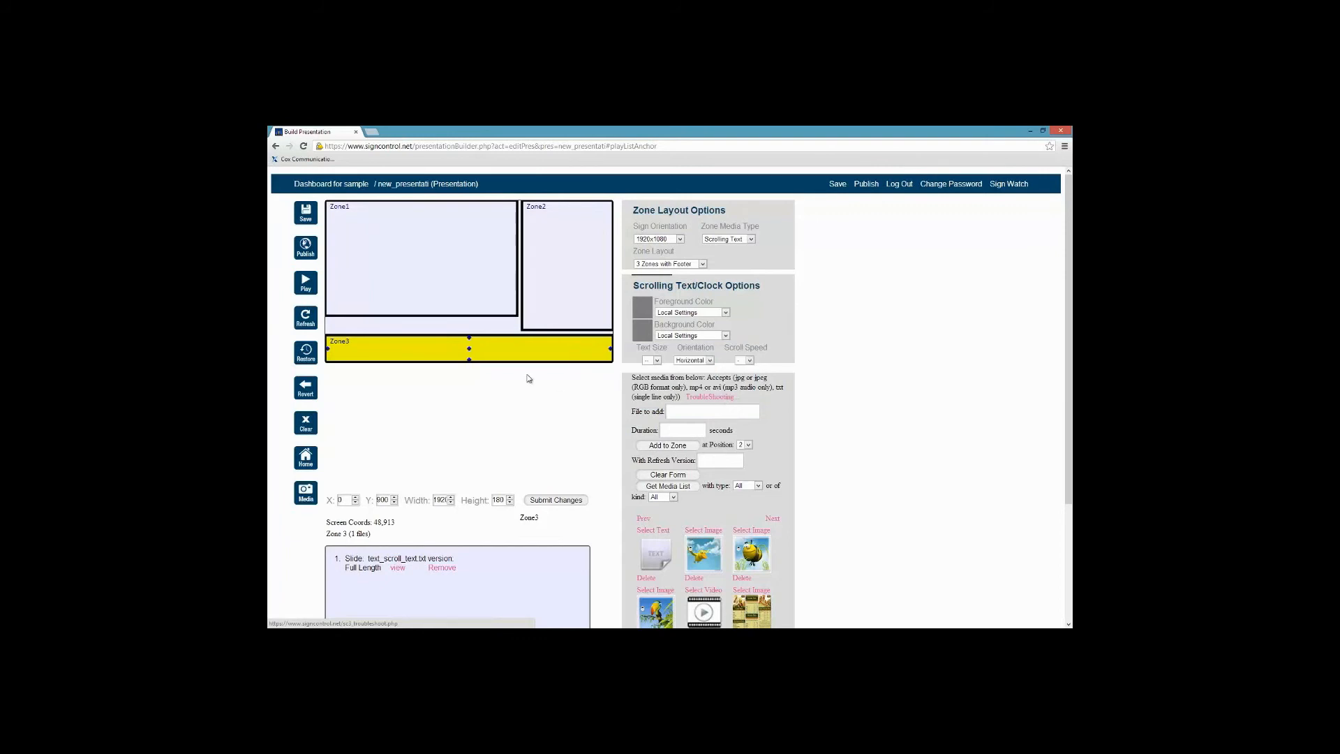
Play the new_presentati presentation in SignControl Player and close the player
click(305, 284)
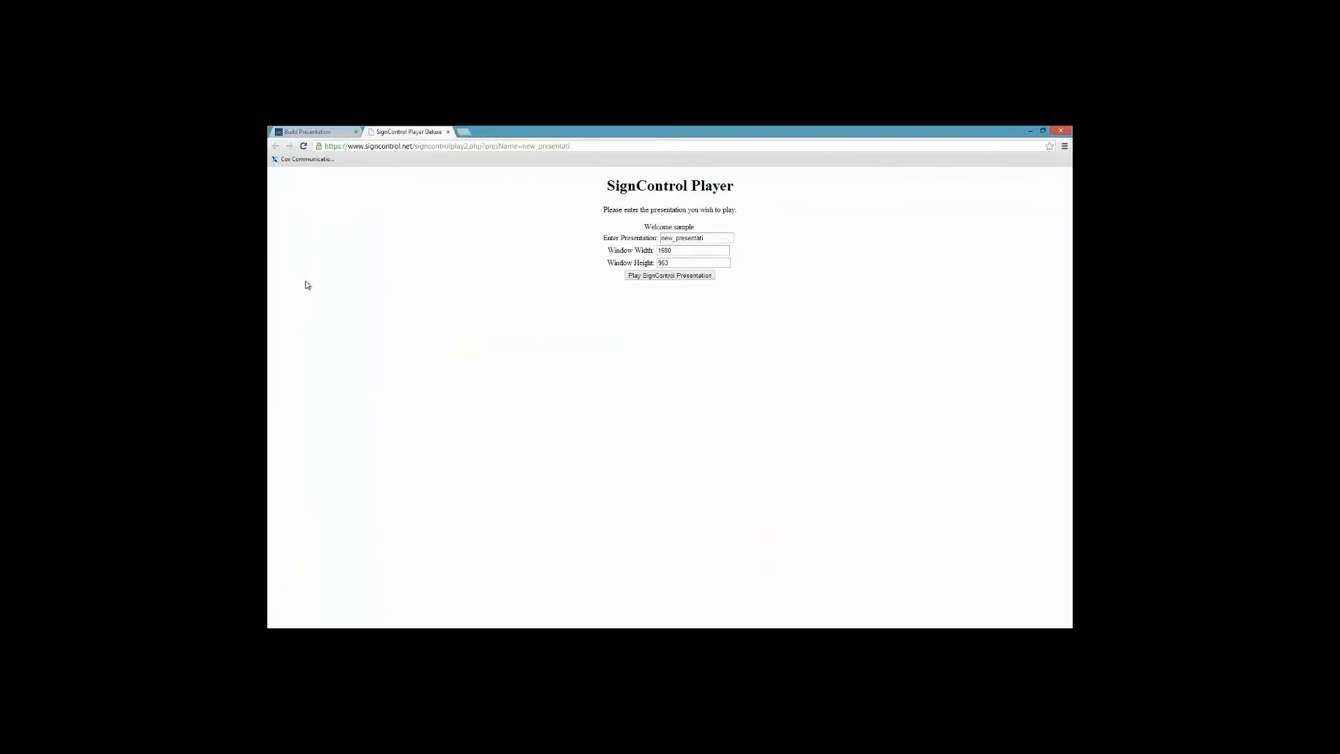
click(632, 277)
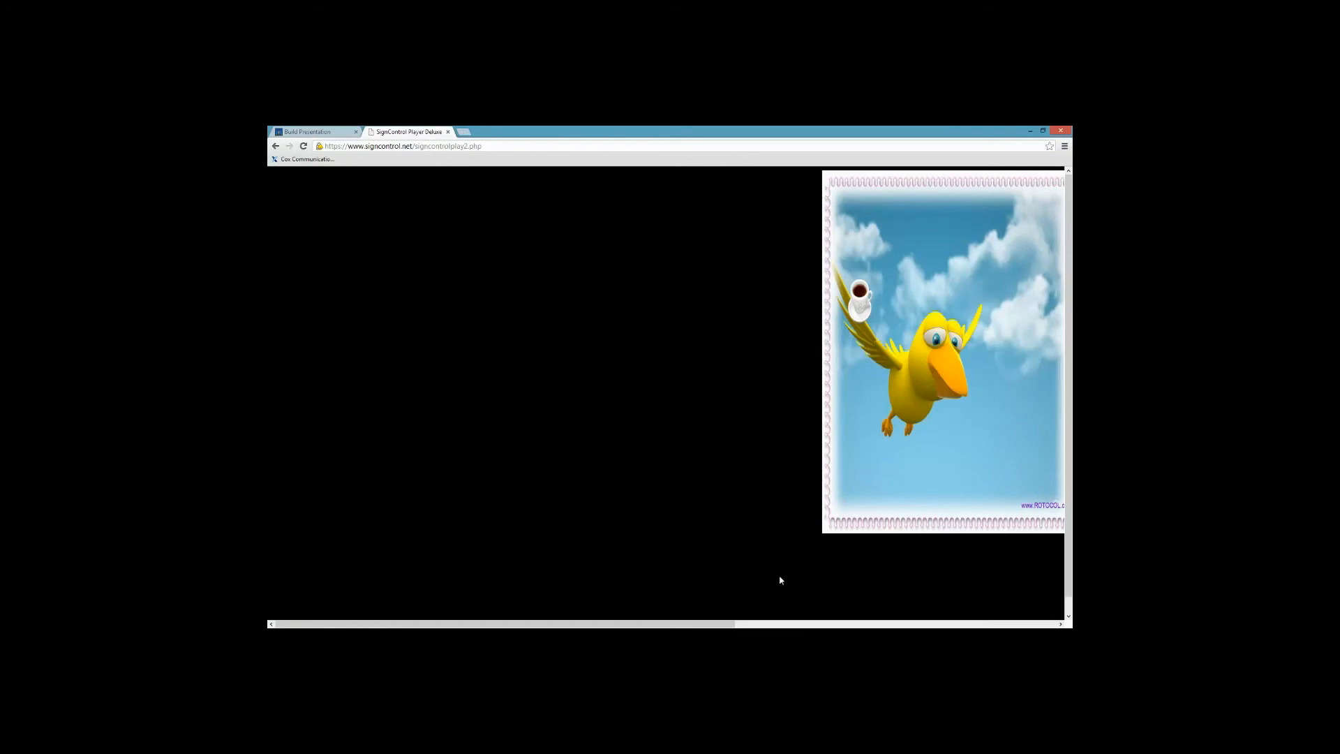
click(448, 132)
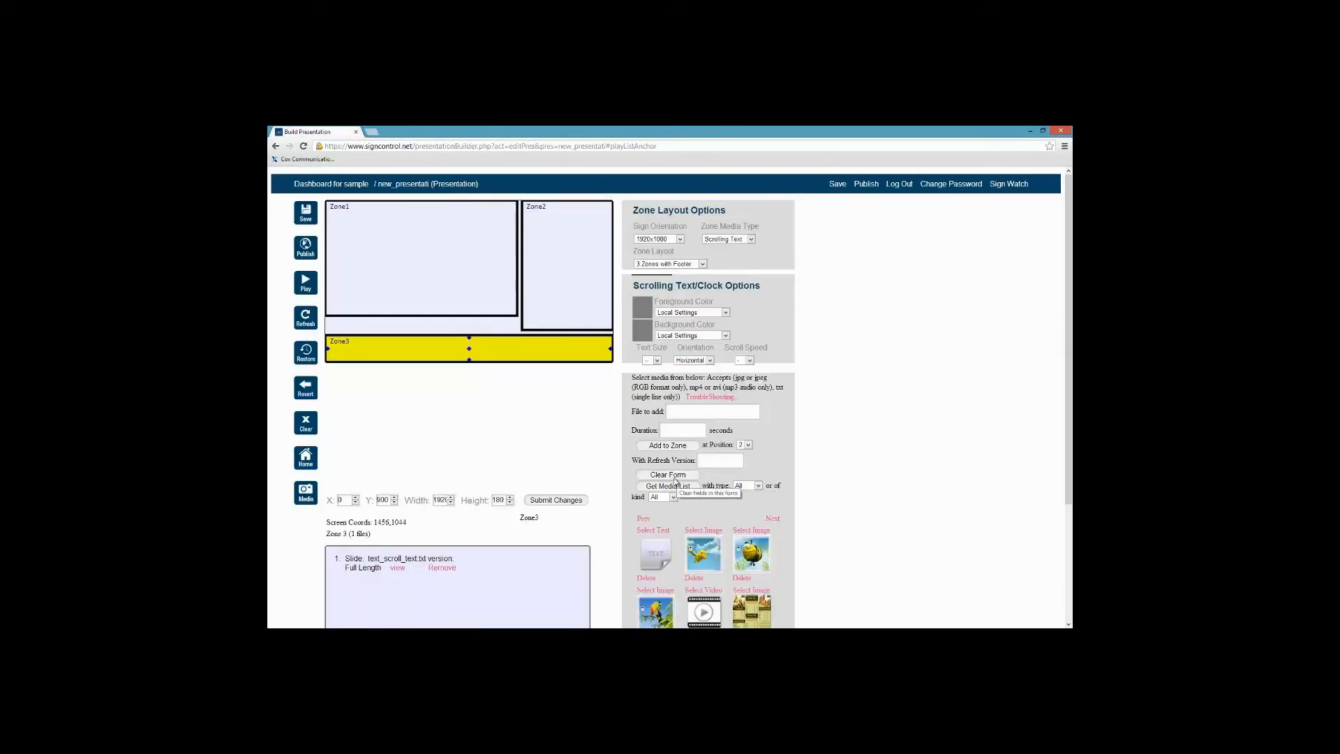
Set the Zone3 scrolling text's foreground color to AntiqueWhite and its background color to BlueViolet
scroll(673, 482, down, 1)
scroll(673, 480, down, 2)
scroll(669, 467, up, 3)
scroll(663, 448, down, 1)
scroll(663, 448, up, 1)
click(726, 313)
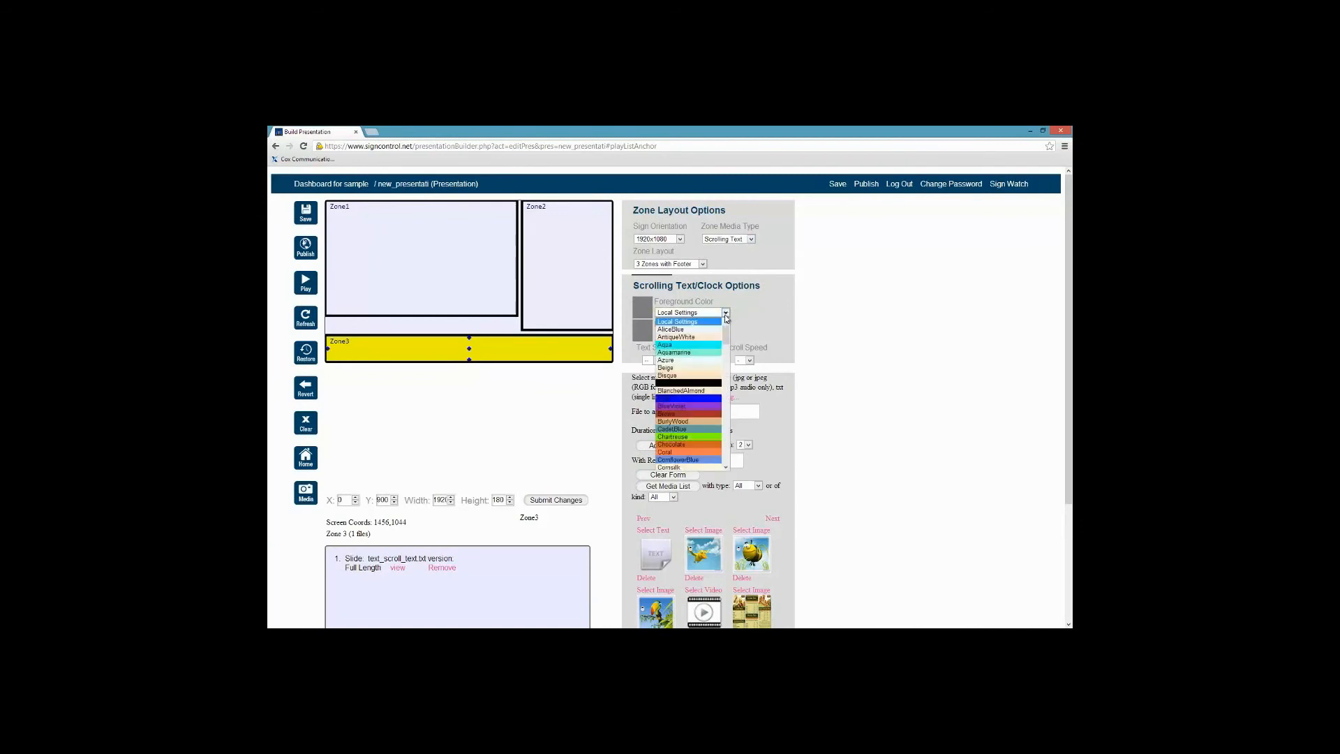
click(684, 336)
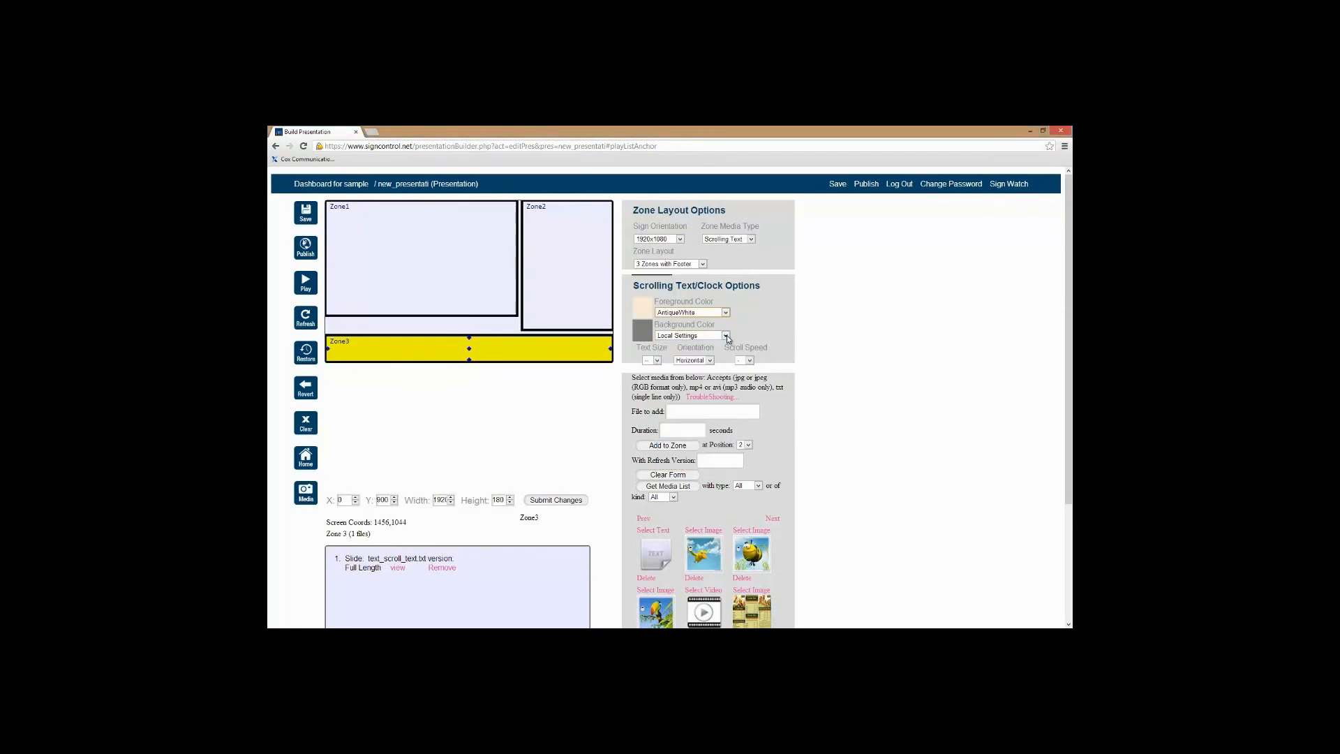
click(726, 336)
click(679, 430)
Set the Zone3 scrolling text's size to 44 and scroll speed to 10, and save the presentation
click(656, 360)
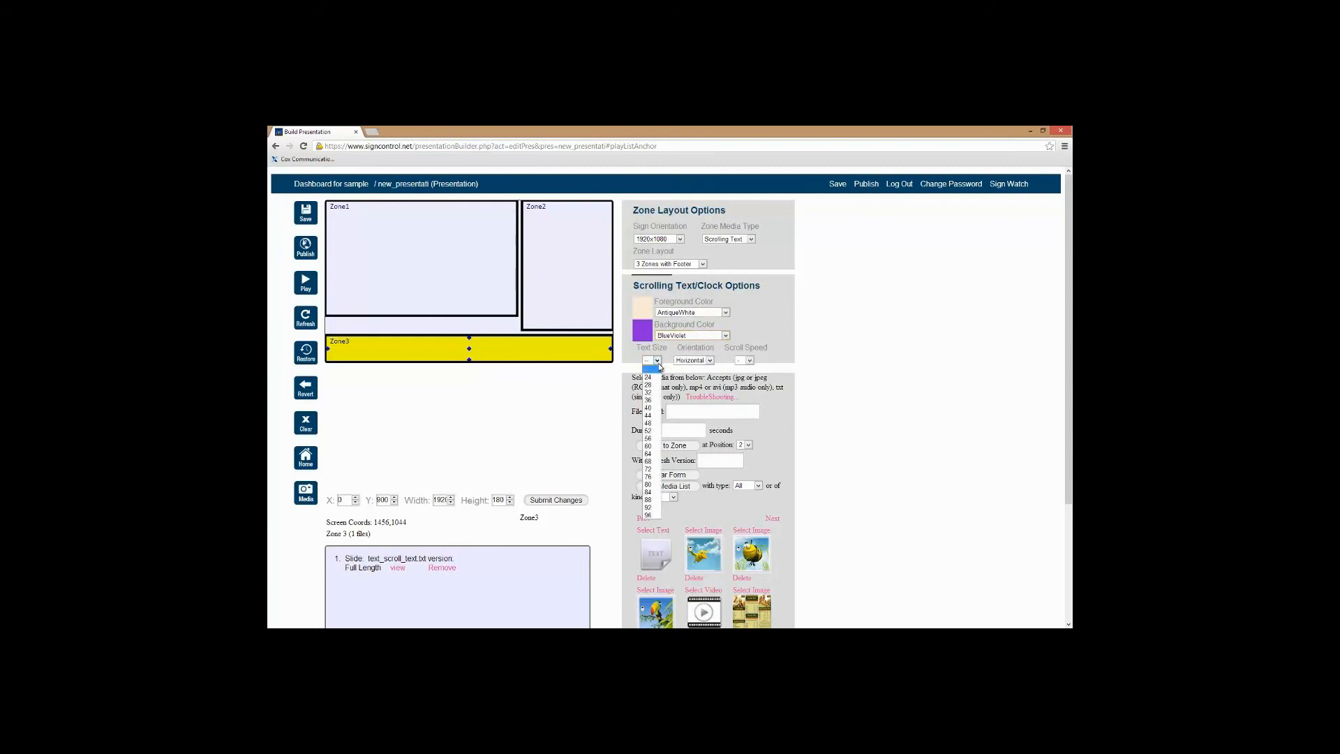
click(648, 415)
click(751, 360)
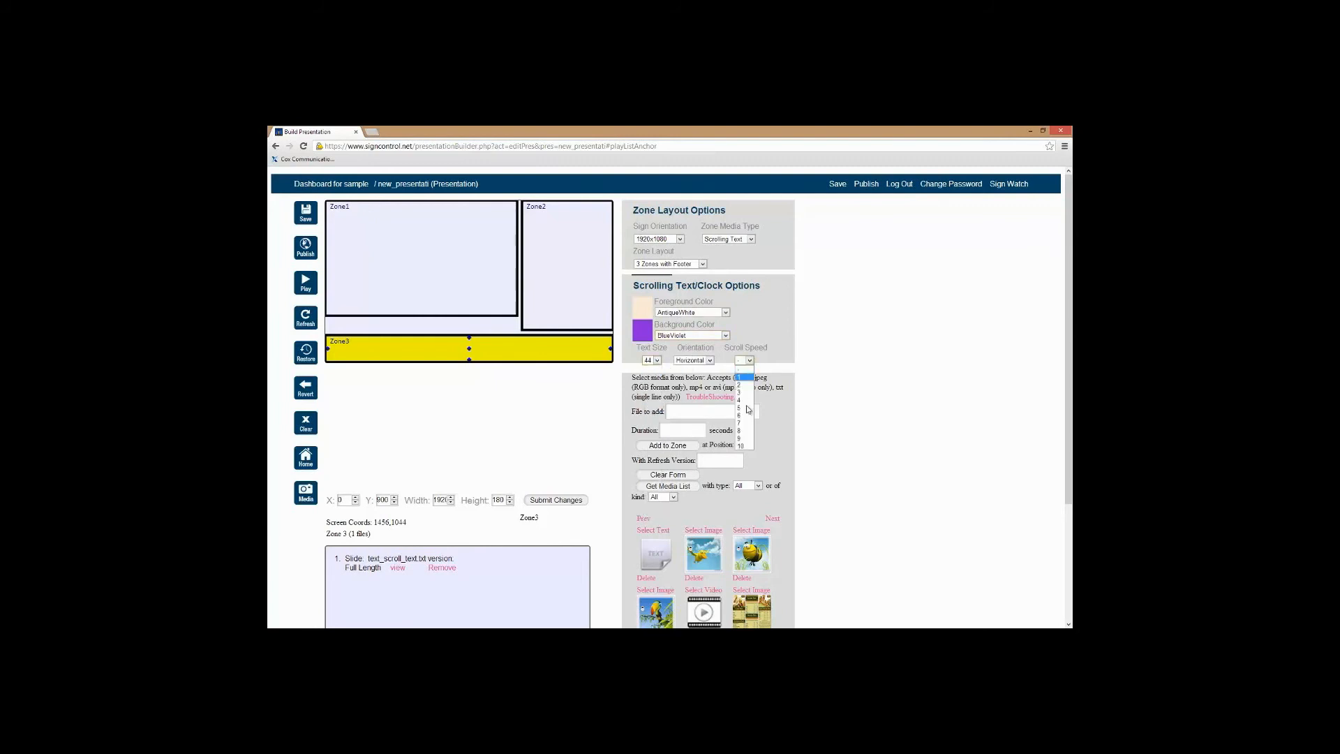
click(742, 445)
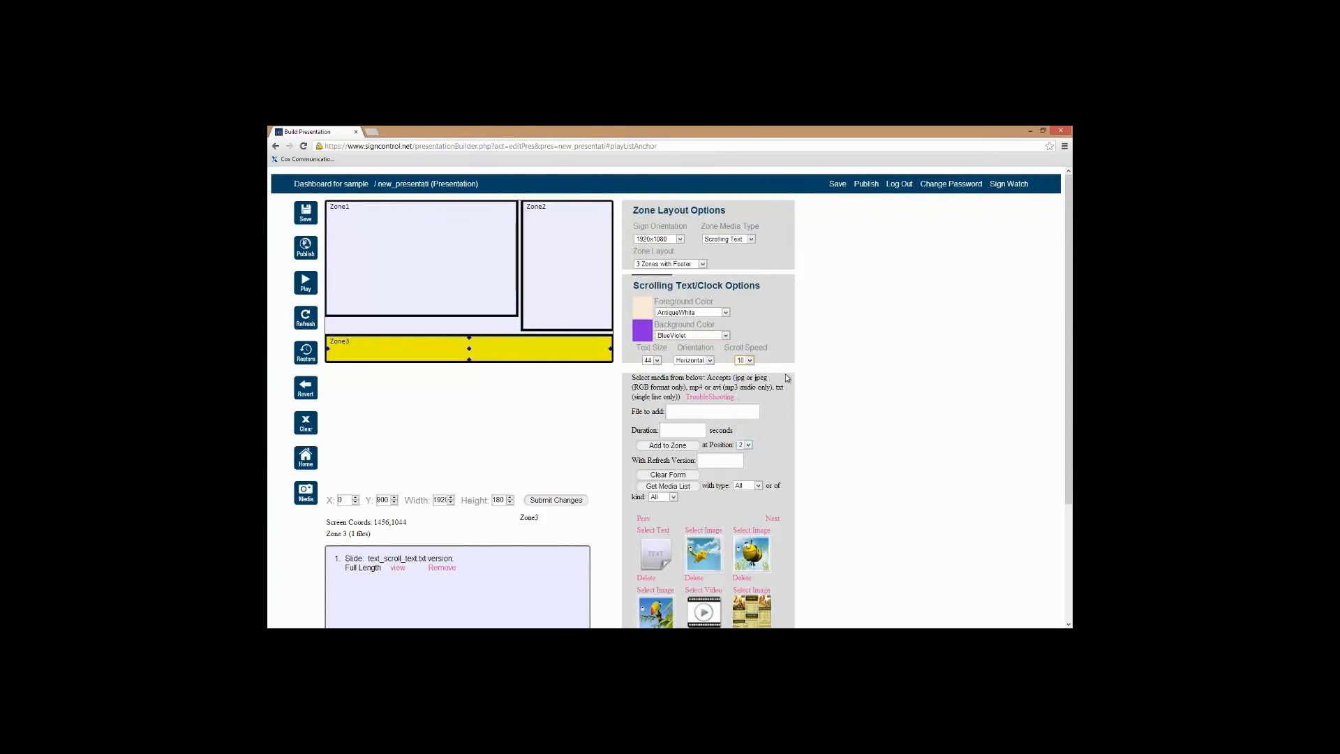
click(305, 214)
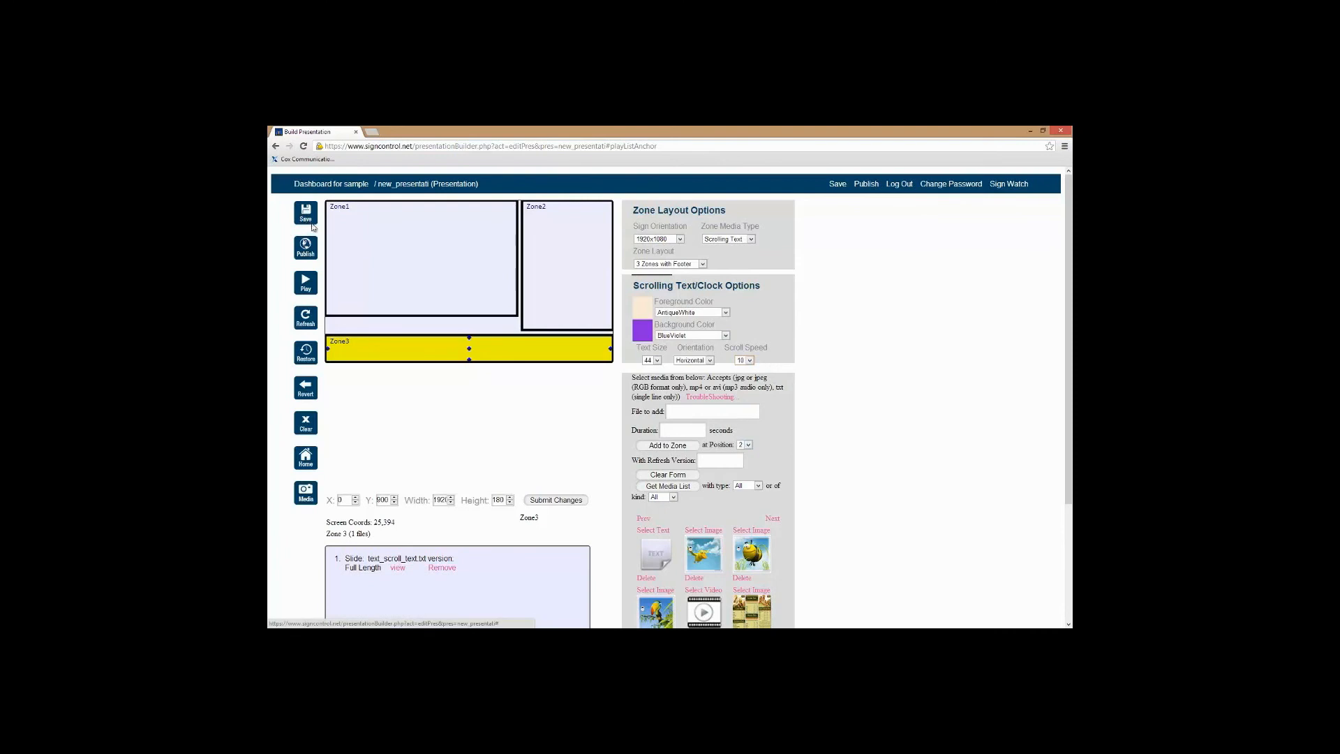
Publish the new_presentati presentation with its restyled scrolling text and preview it in SignControl Player, closing the player when finished
click(305, 247)
click(724, 395)
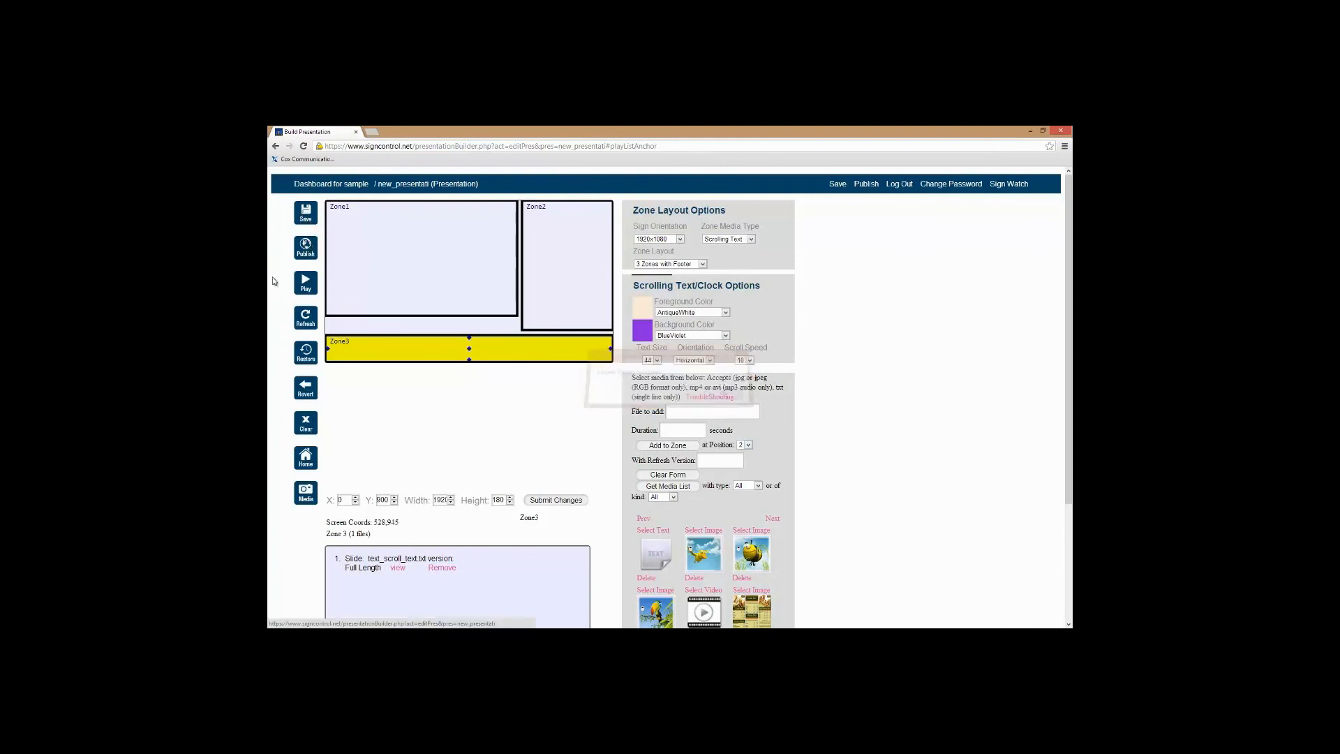
click(307, 285)
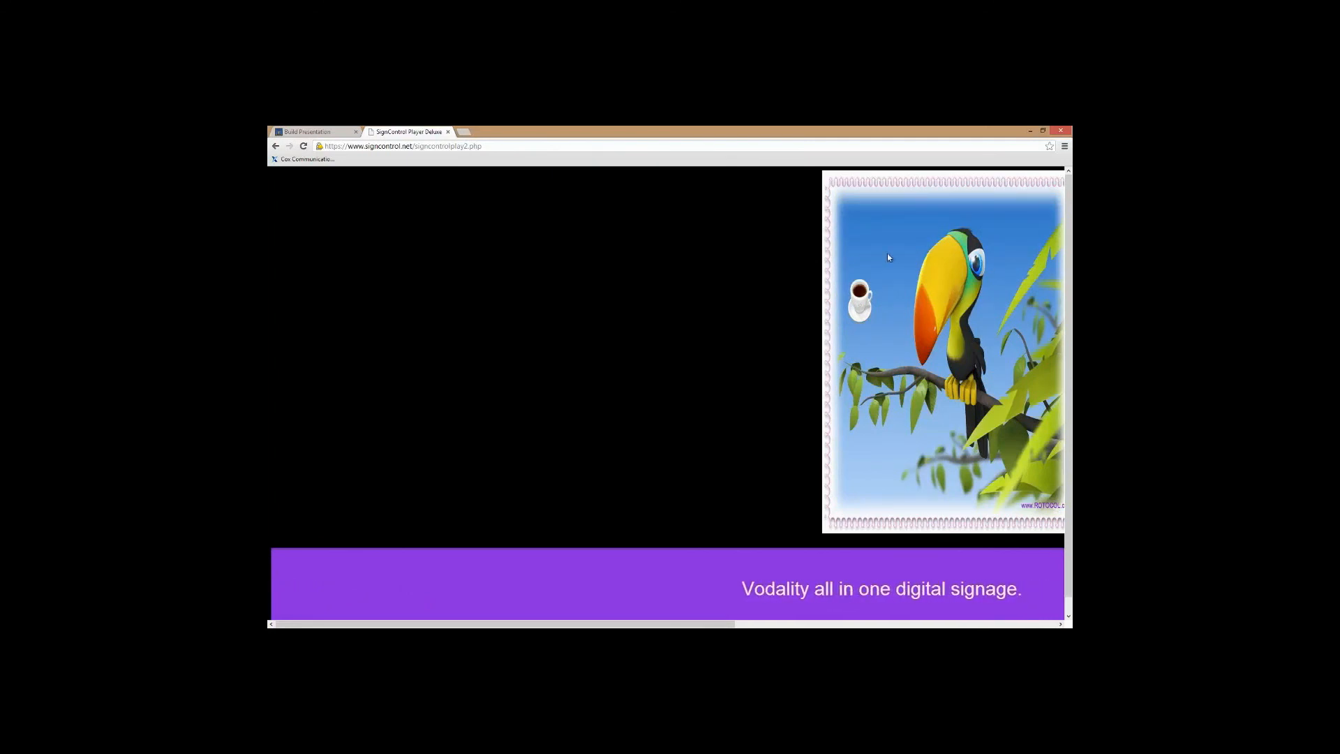
click(448, 132)
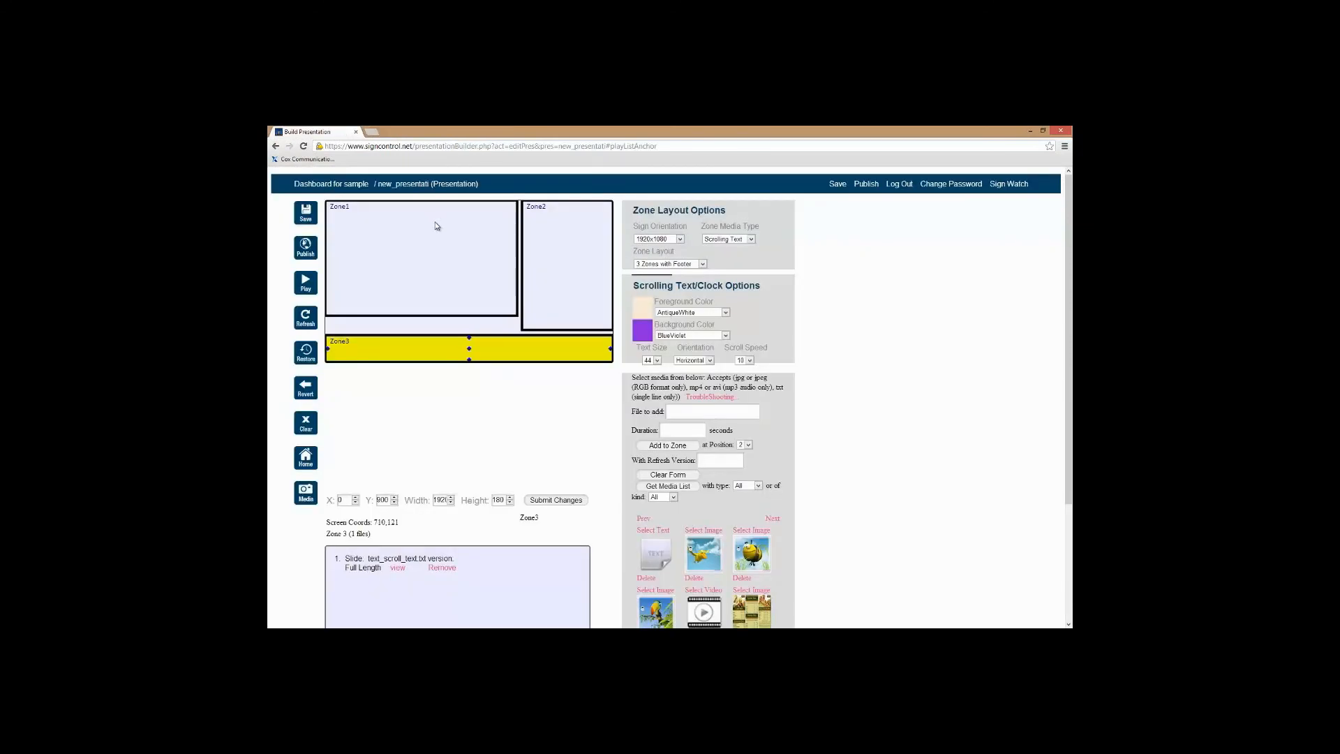
scroll(878, 388, down, 3)
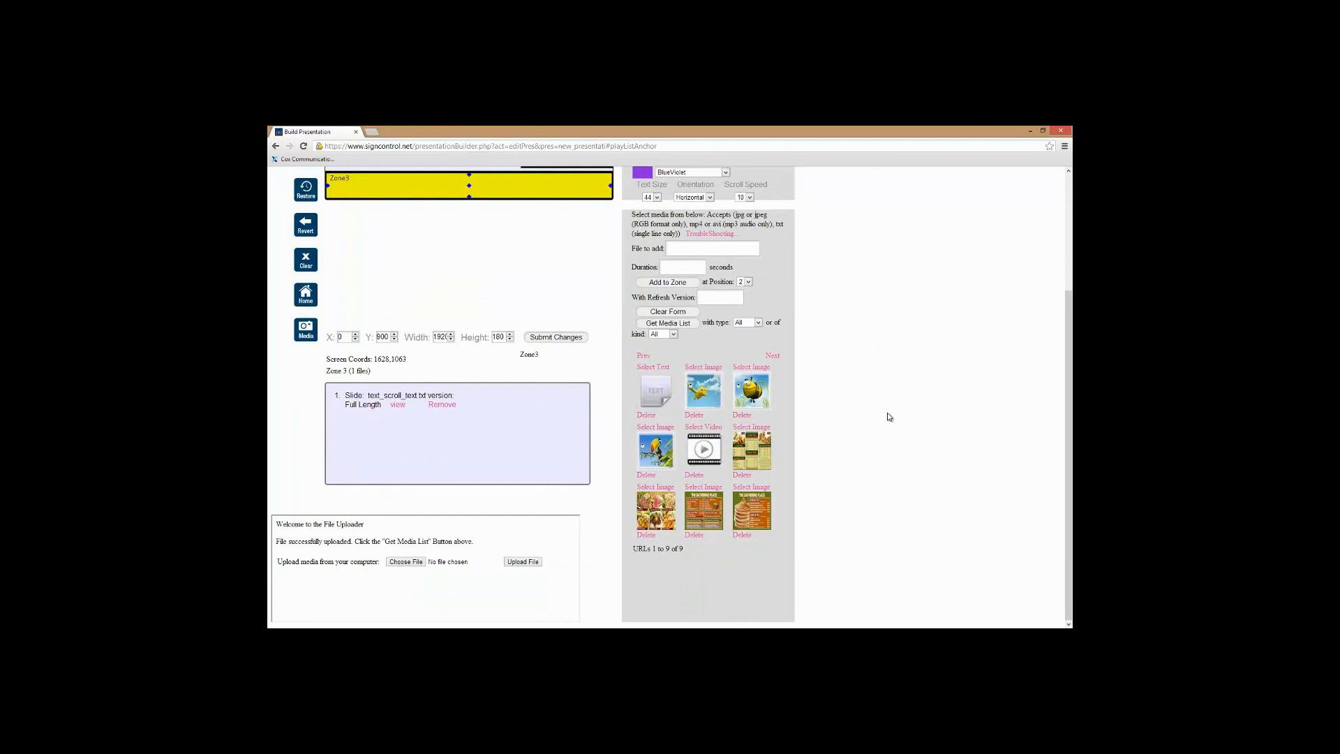
scroll(890, 411, up, 3)
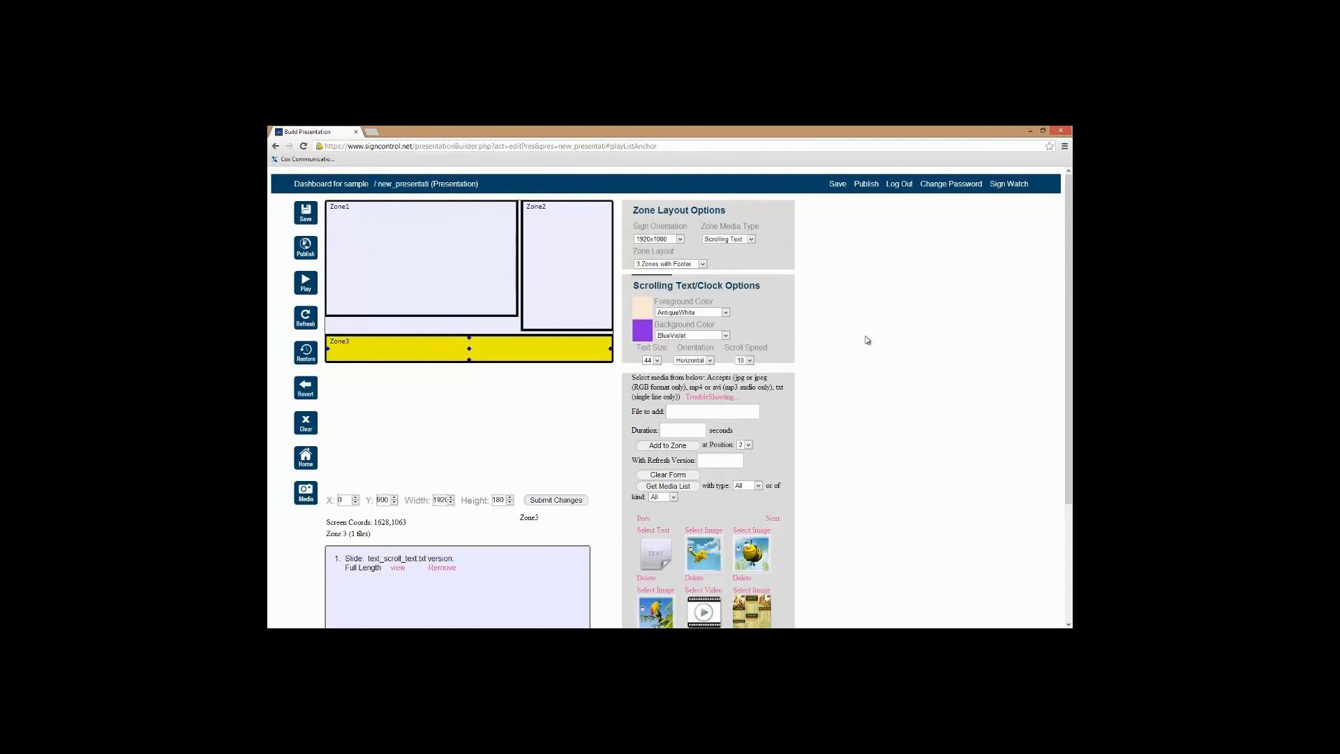
scroll(676, 537, down, 3)
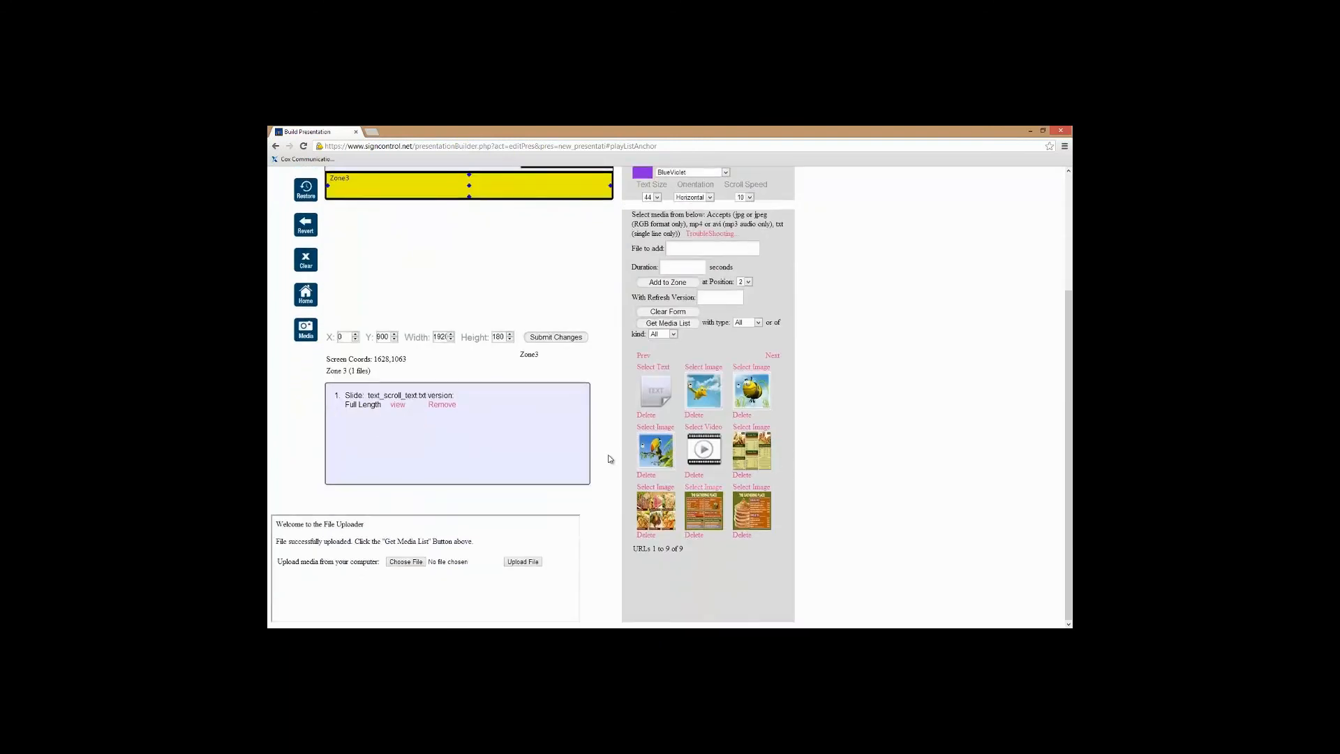
scroll(960, 317, up, 3)
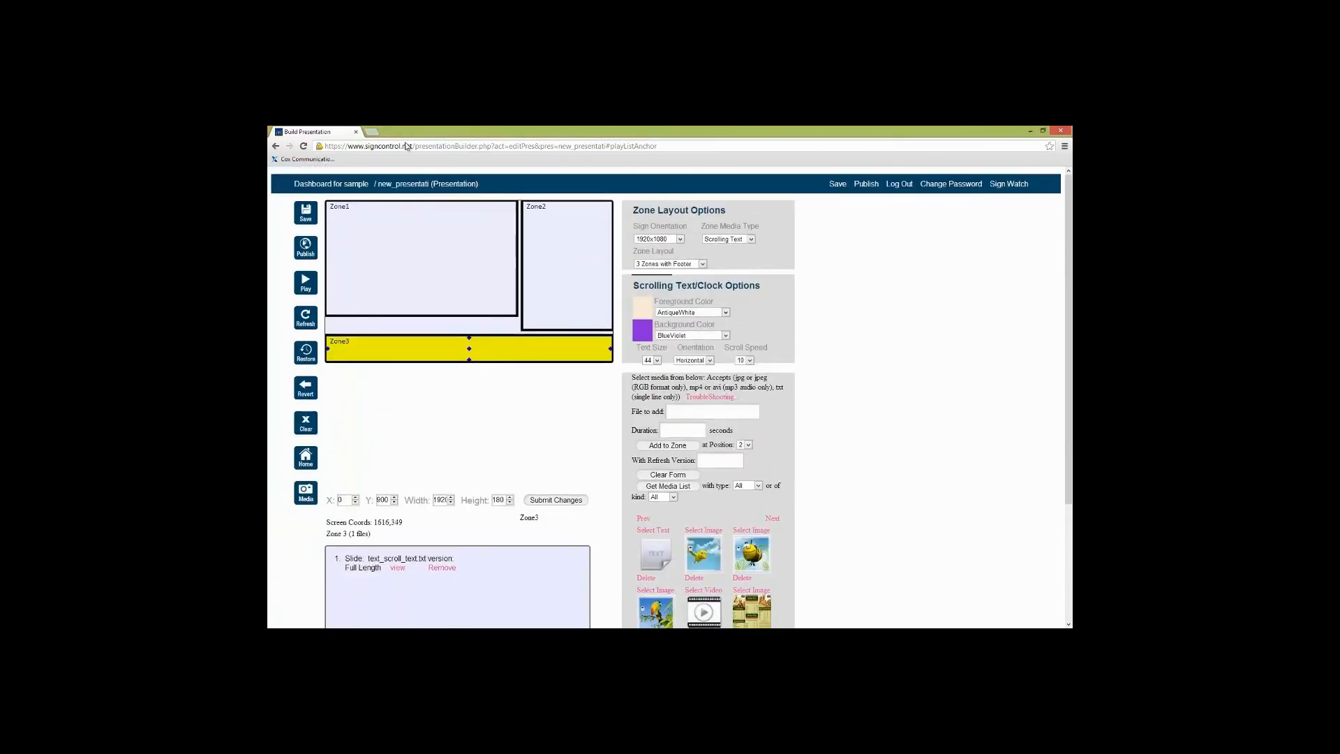
Return to the sample dashboard and check the new_presentati entry in the presentations list
click(292, 184)
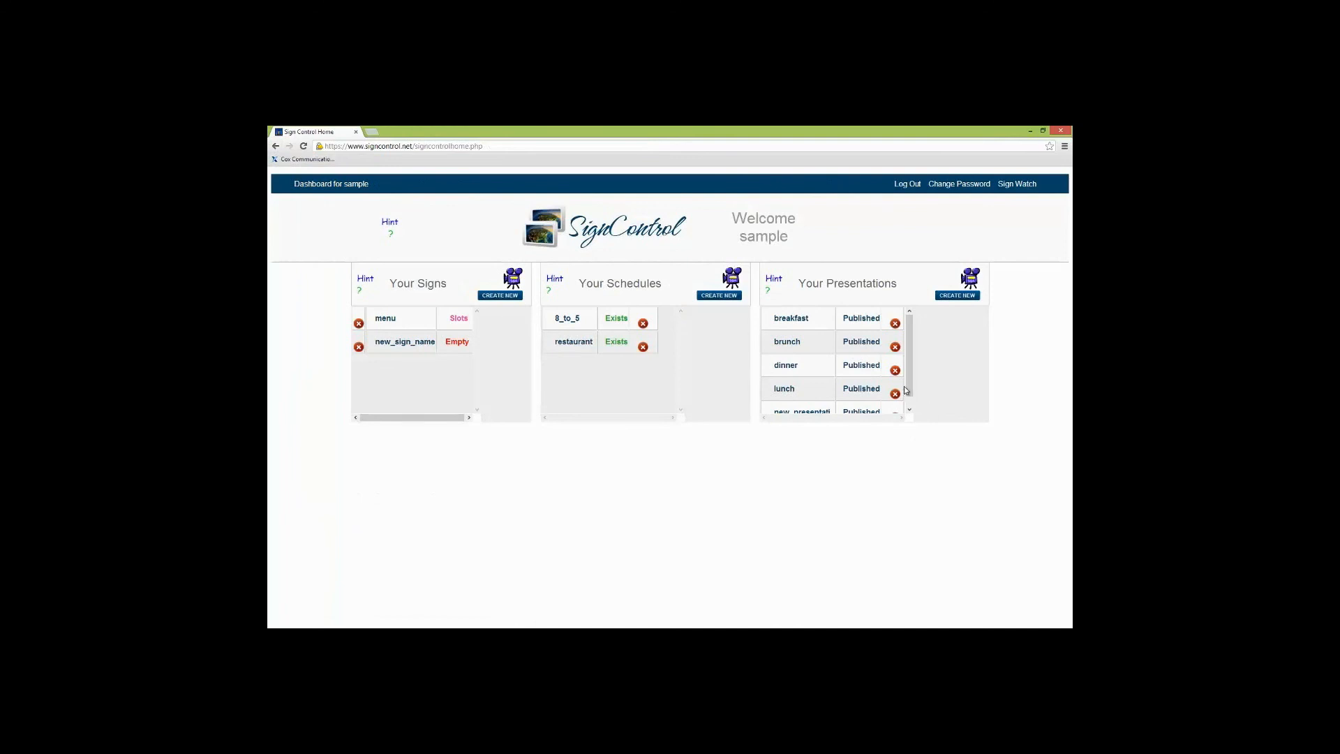
scroll(907, 378, down, 1)
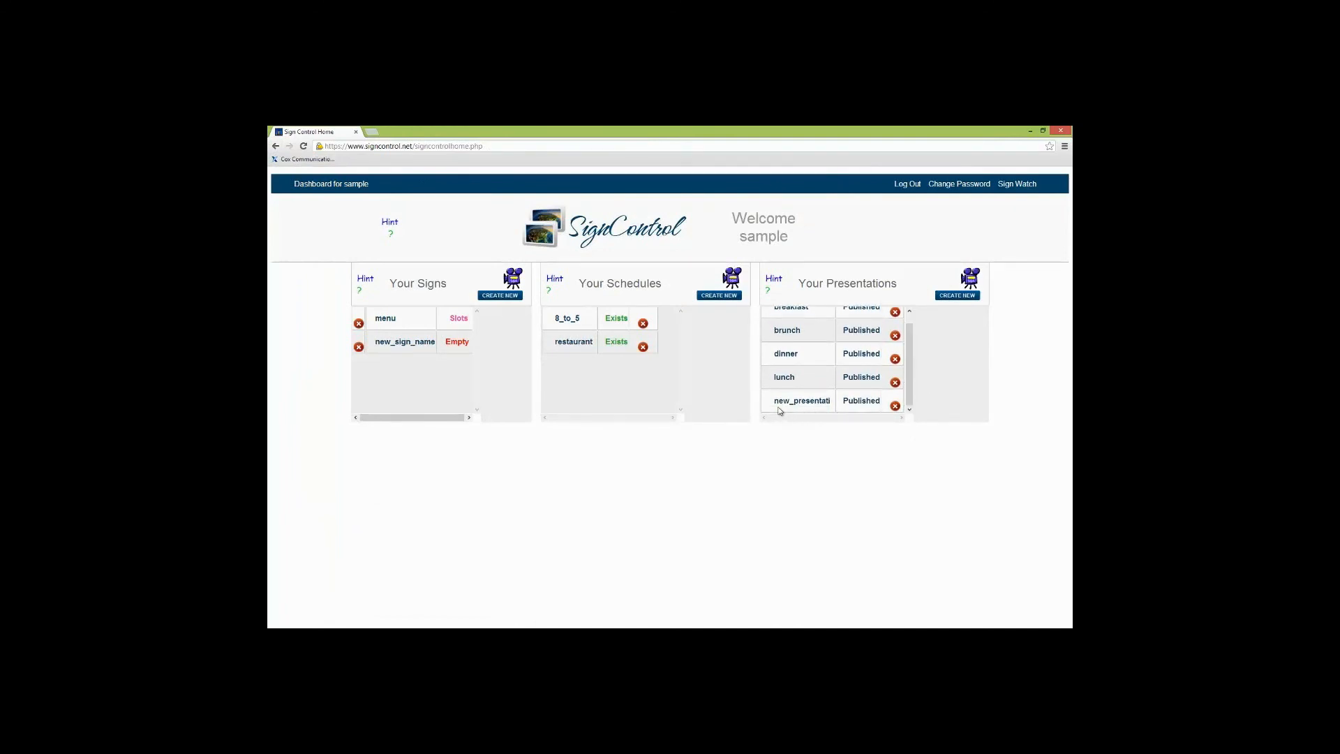